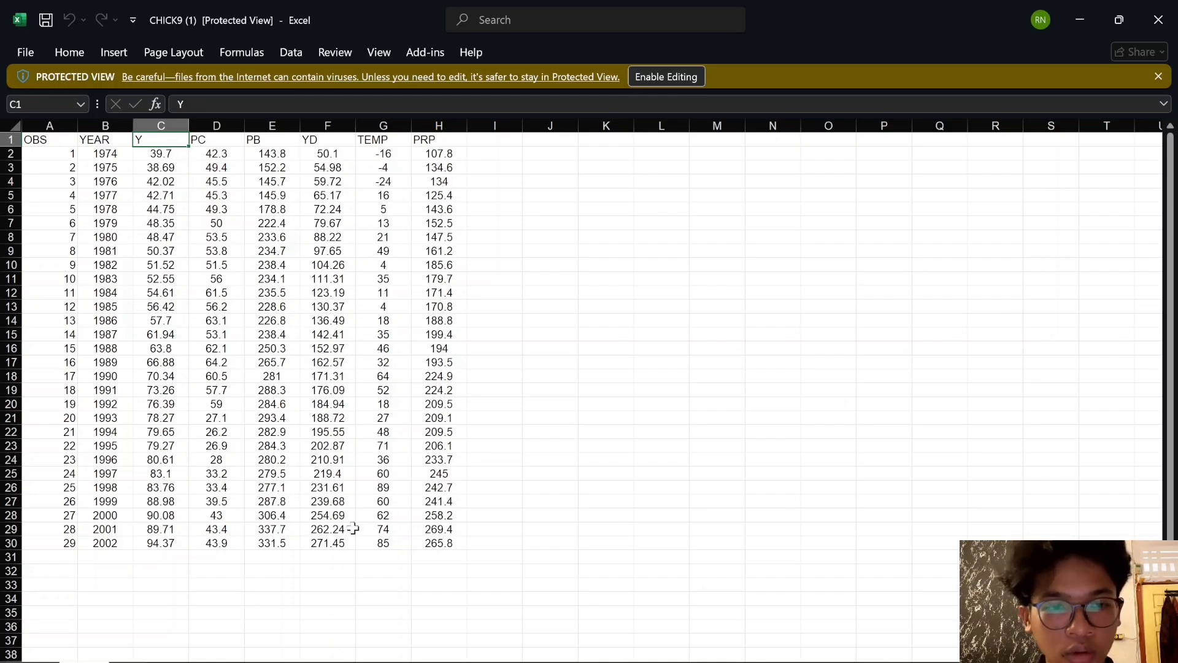
# Copy the Y, PC, PB and YD columns with their headers, C1 through F30, and switch to EViews.
pyautogui.keyDown('shift'); pyautogui.click(337, 540); pyautogui.keyUp('shift')
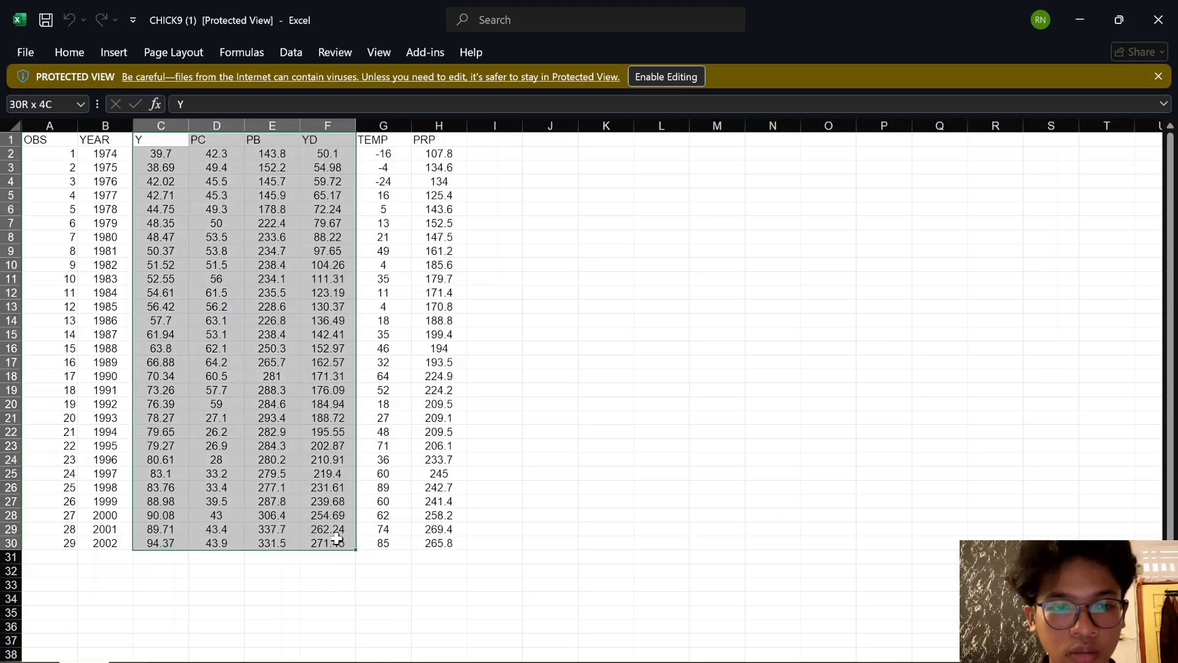
pyautogui.hotkey('ctrl', 'c')
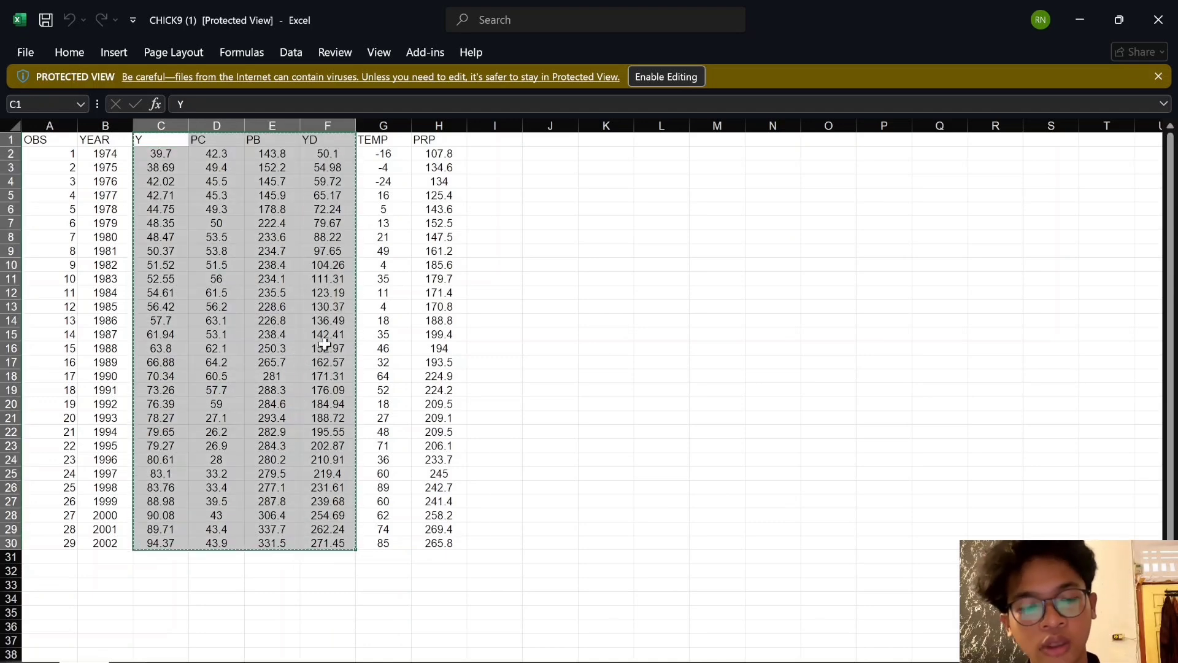
pyautogui.hotkey('alt', 'Tab')
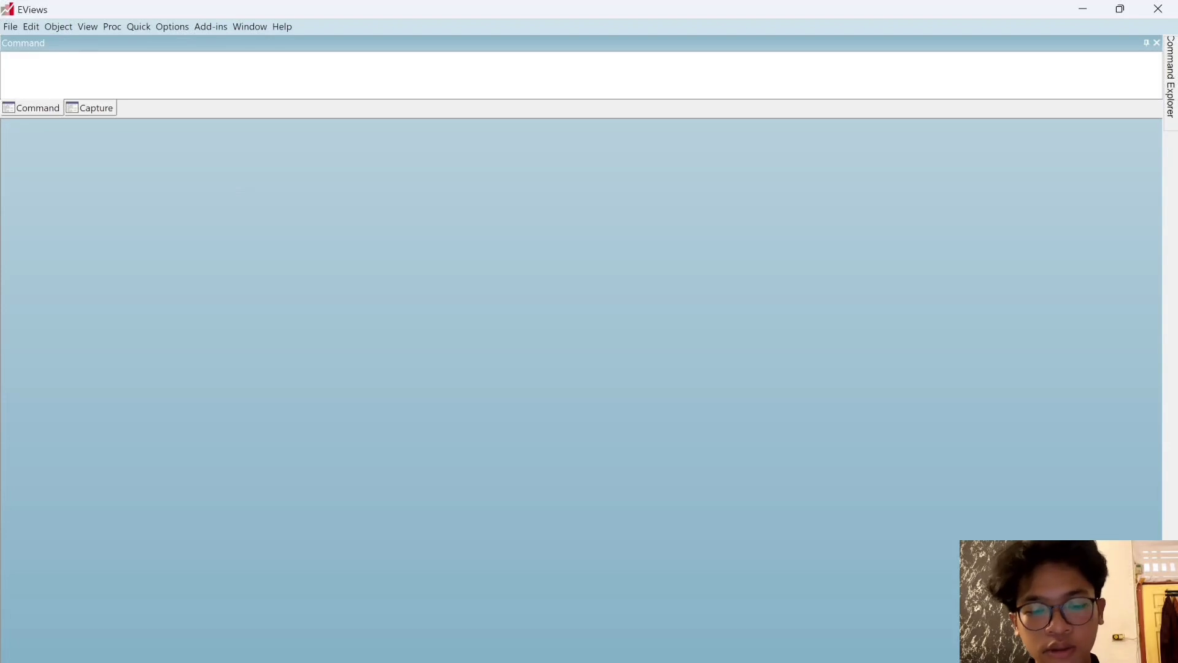
# Create a new annual workfile covering 1974 to 2002 and move its window out of the way.
pyautogui.hotkey('ctrl', 'n')
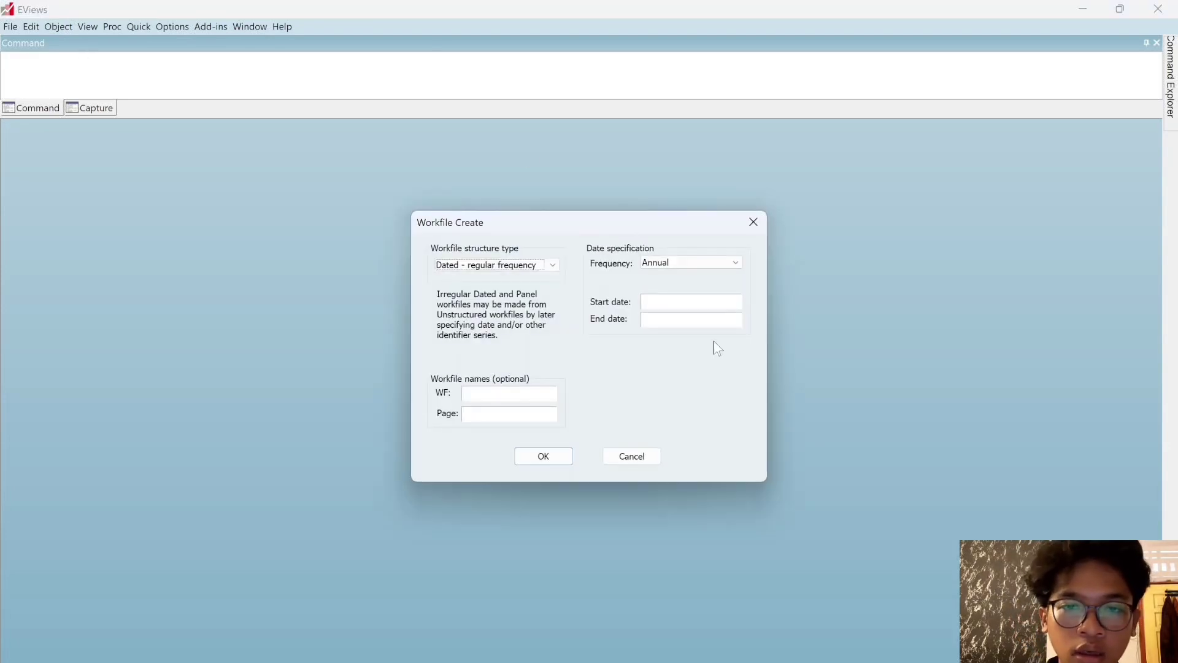
pyautogui.click(675, 302)
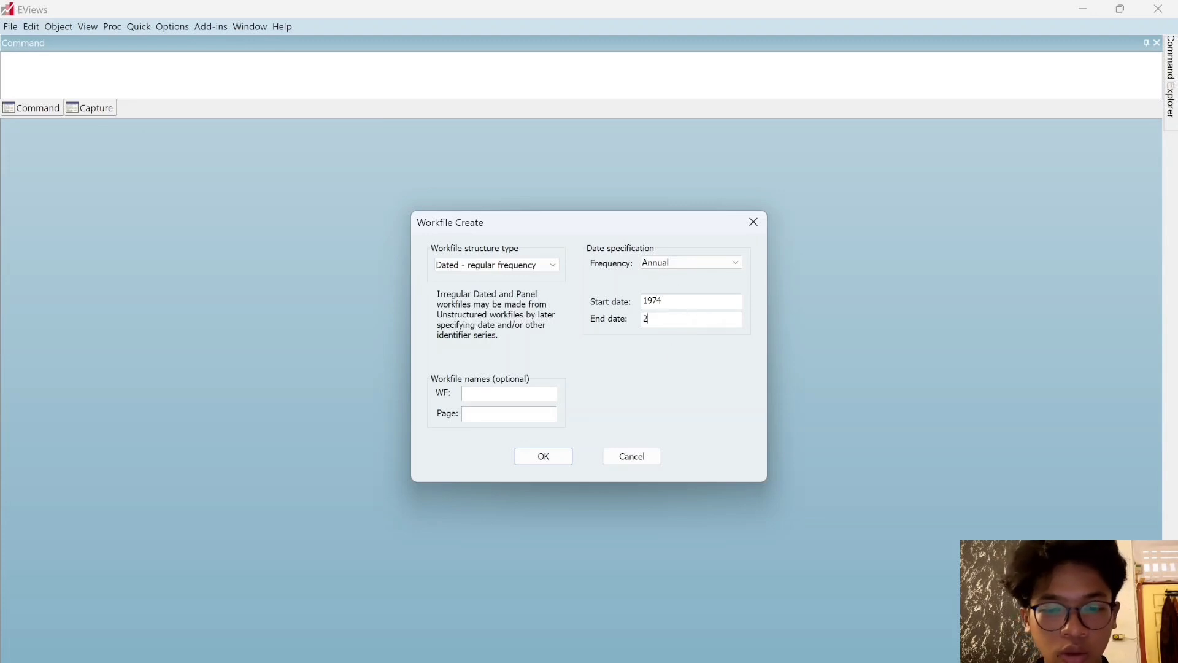
pyautogui.write('2002')
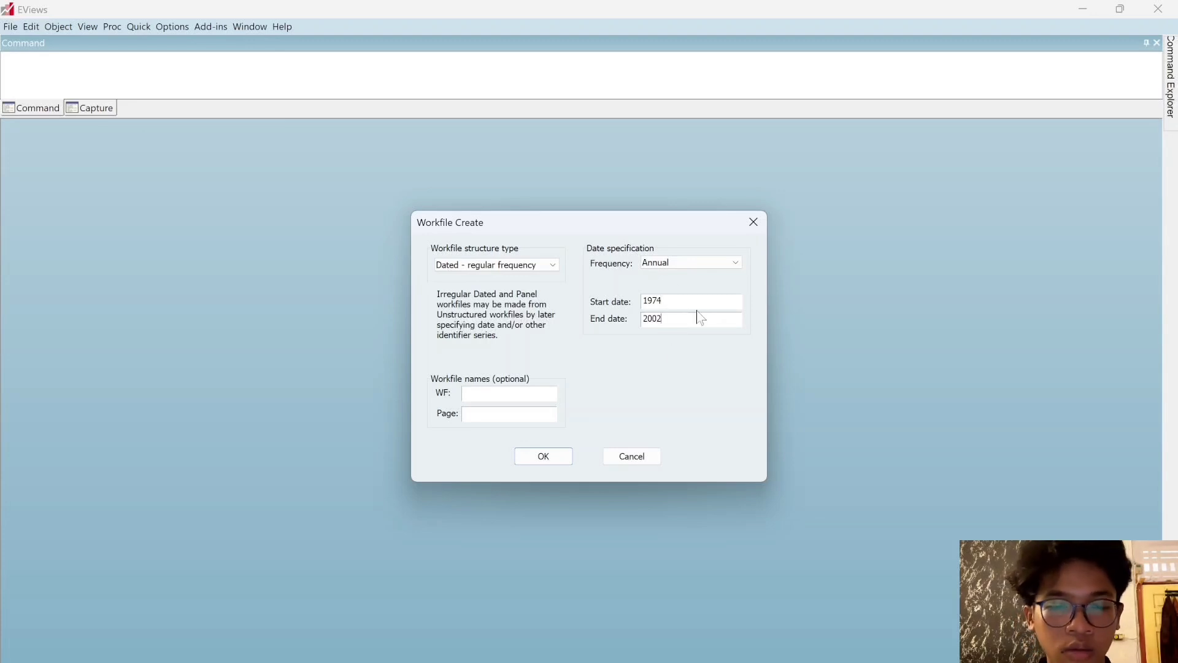
pyautogui.click(543, 457)
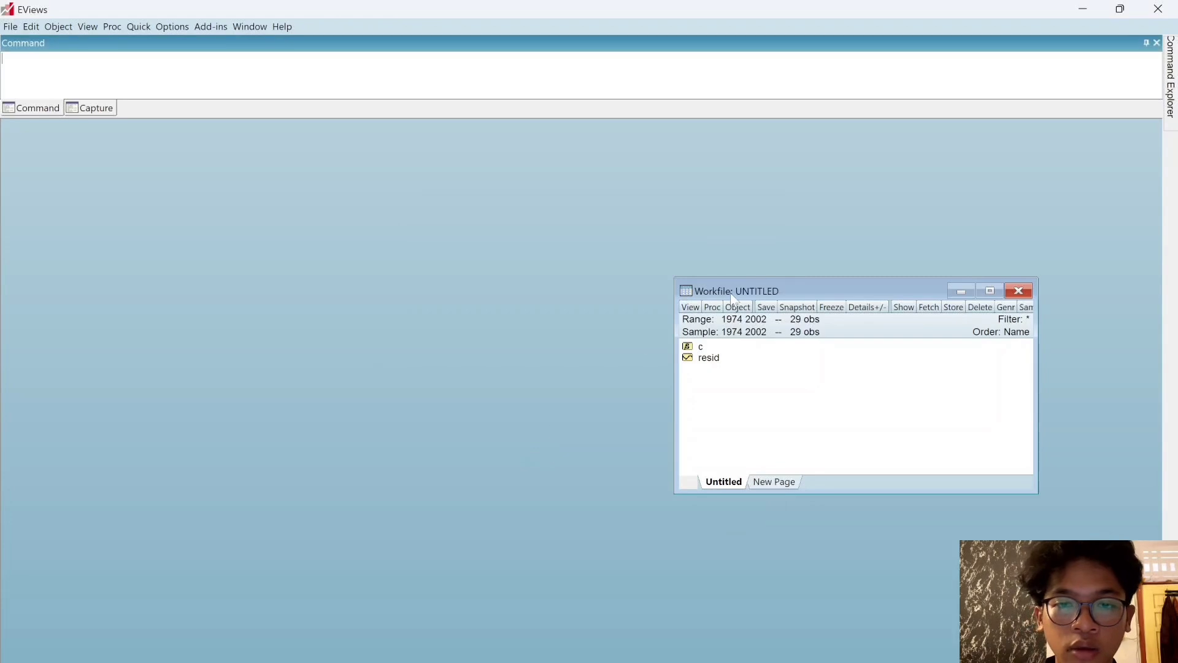
pyautogui.moveTo(735, 299); pyautogui.dragTo(107, 175)
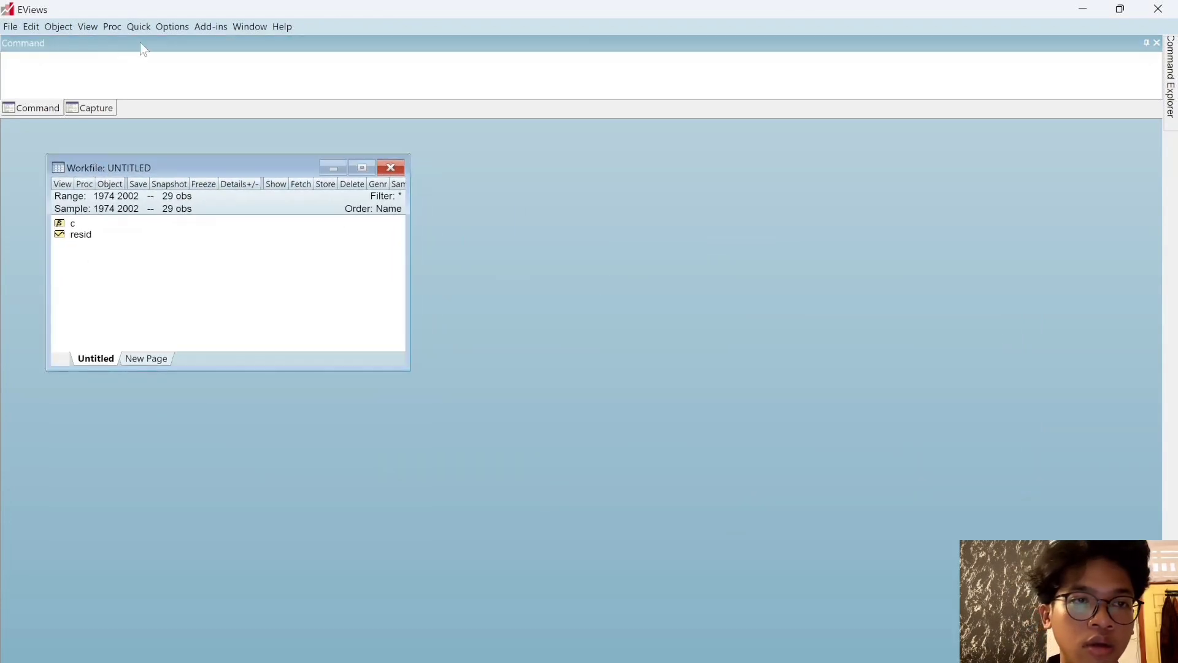
# Open an empty group beside the workfile and paste the copied series with their names from the header row.
pyautogui.click(139, 26)
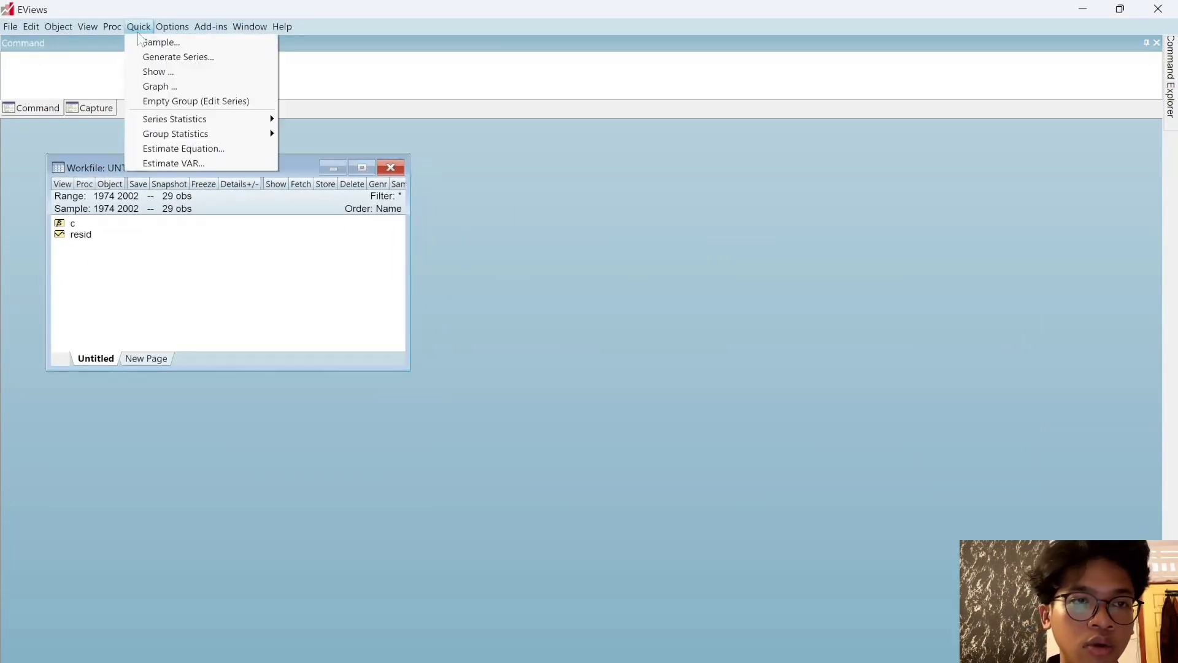
pyautogui.click(209, 102)
pyautogui.moveTo(814, 311); pyautogui.dragTo(551, 165)
pyautogui.click(515, 219)
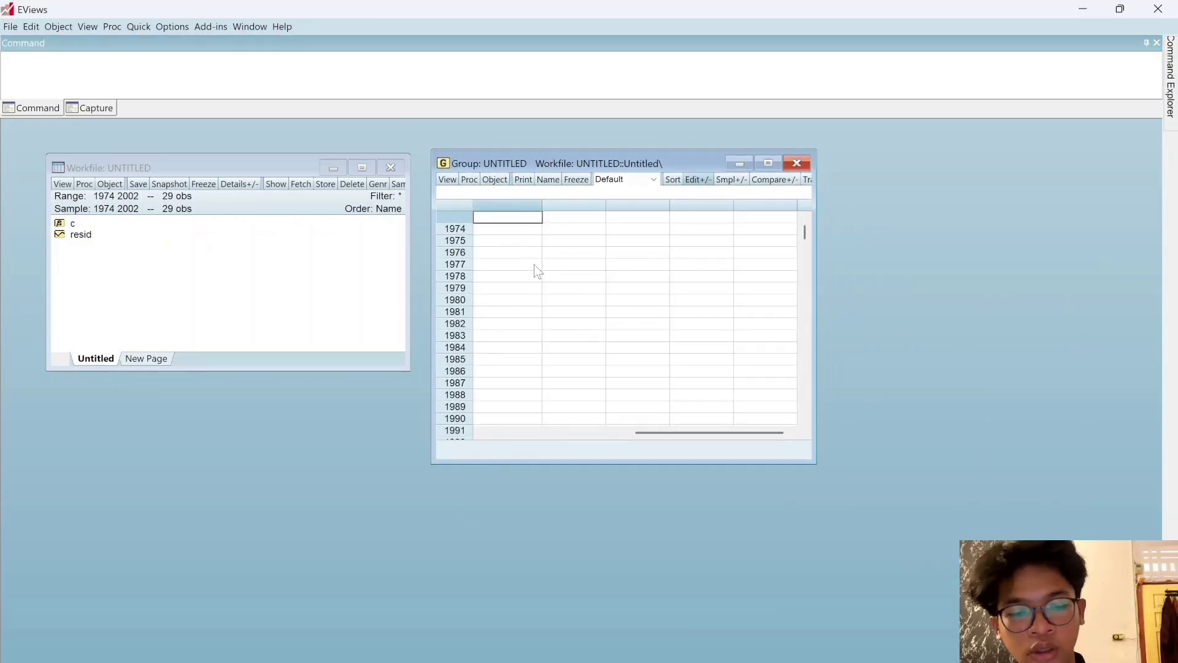
pyautogui.hotkey('ctrl', 'v')
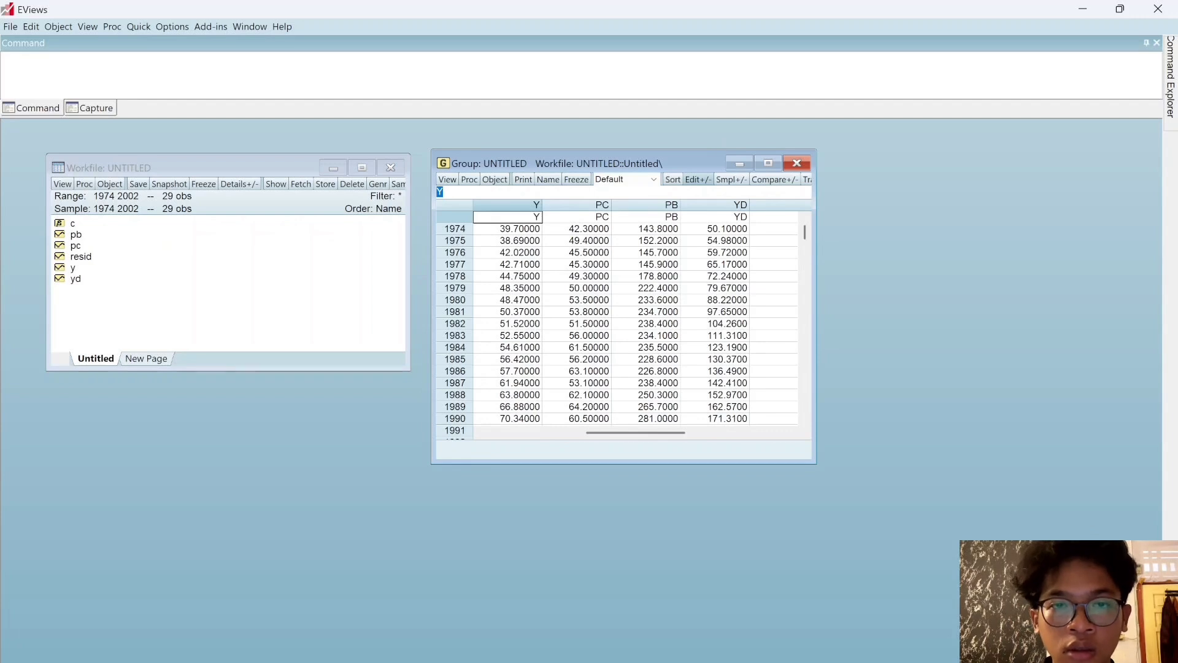
# Make a least squares equation from the group, specified as y c pc pb yd over the sample 1974 2002, and estimate it.
pyautogui.click(457, 183)
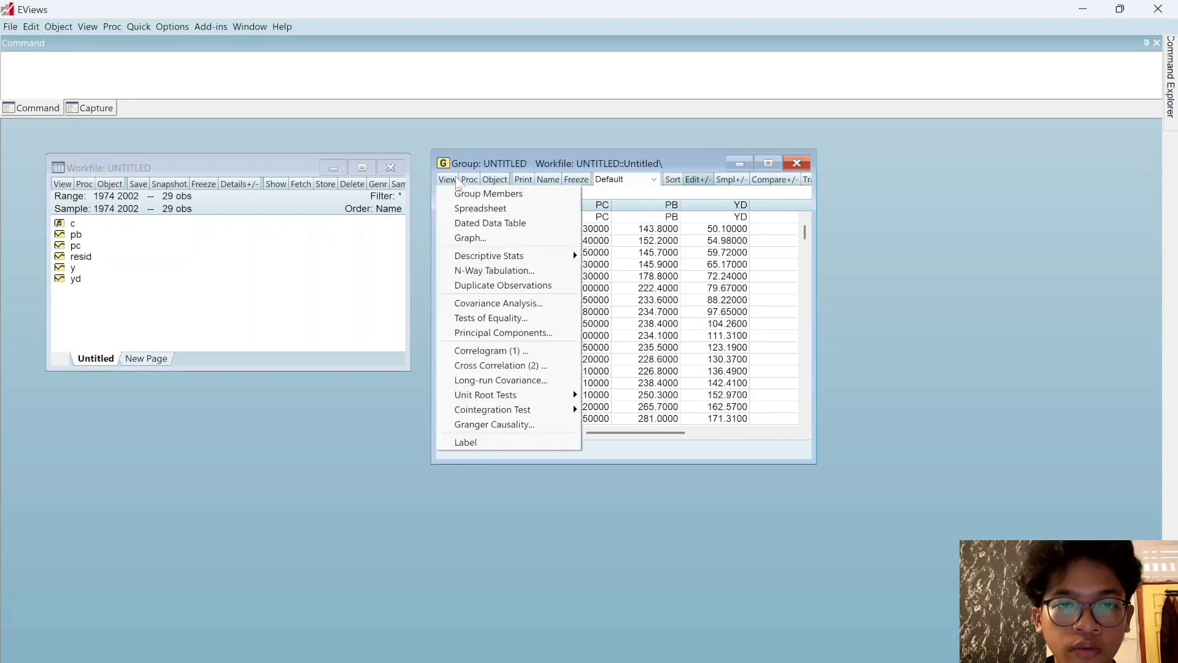
pyautogui.click(467, 179)
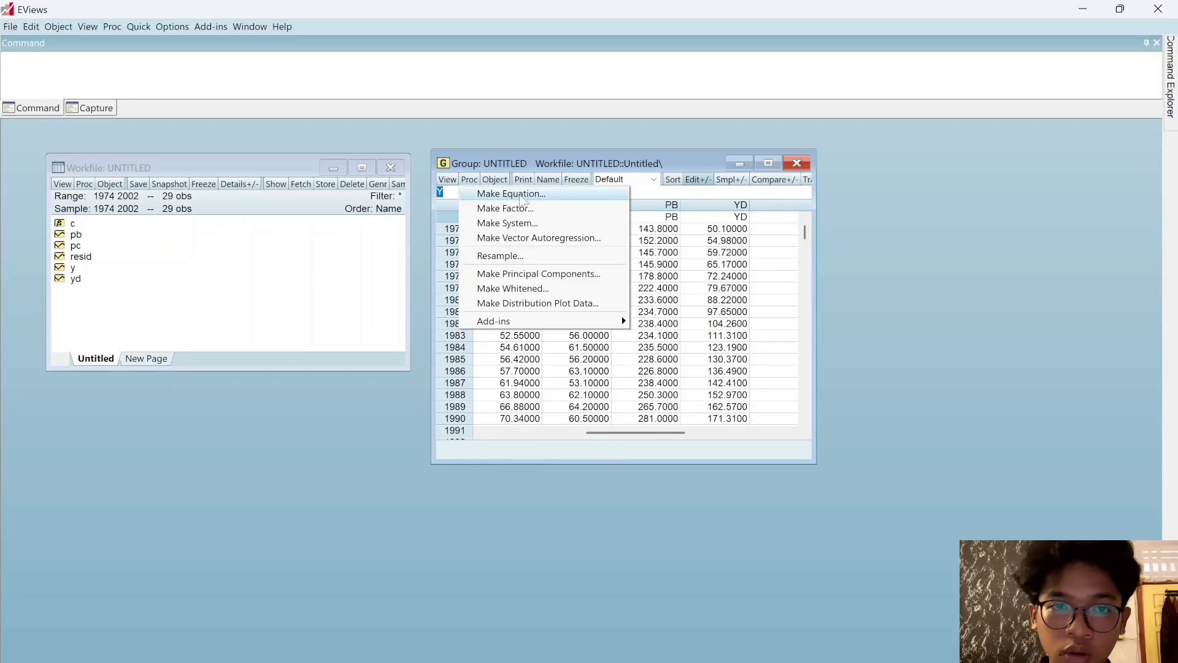
pyautogui.click(542, 201)
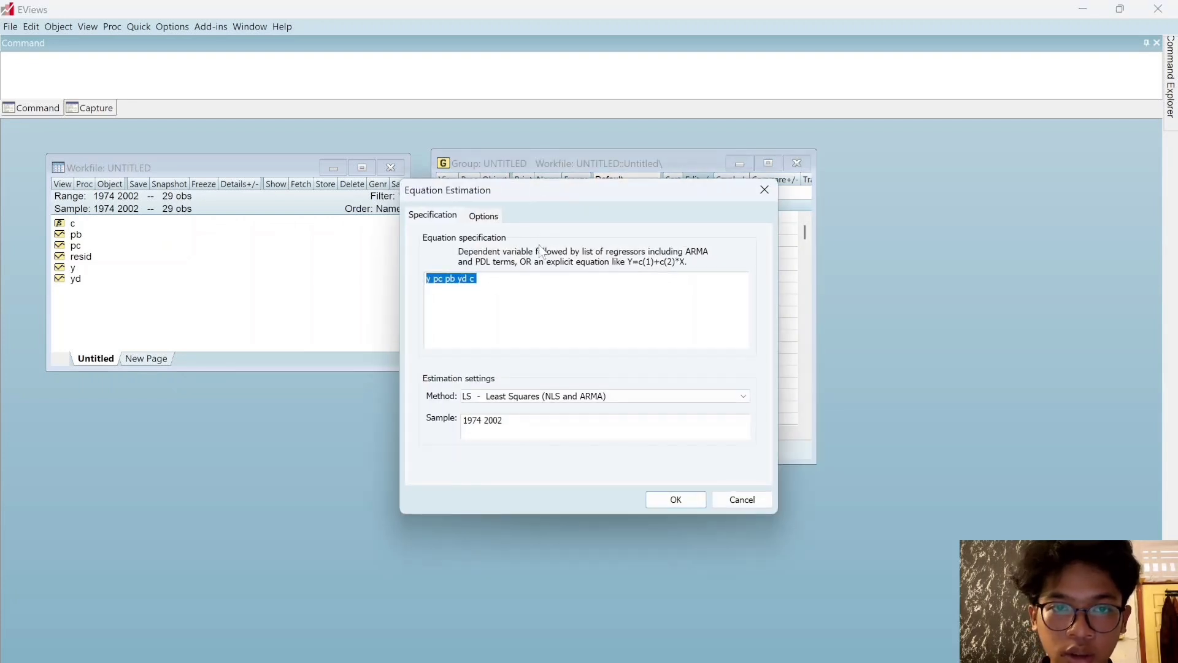
pyautogui.click(523, 278)
pyautogui.press('BackSpace')
pyautogui.press('BackSpace')
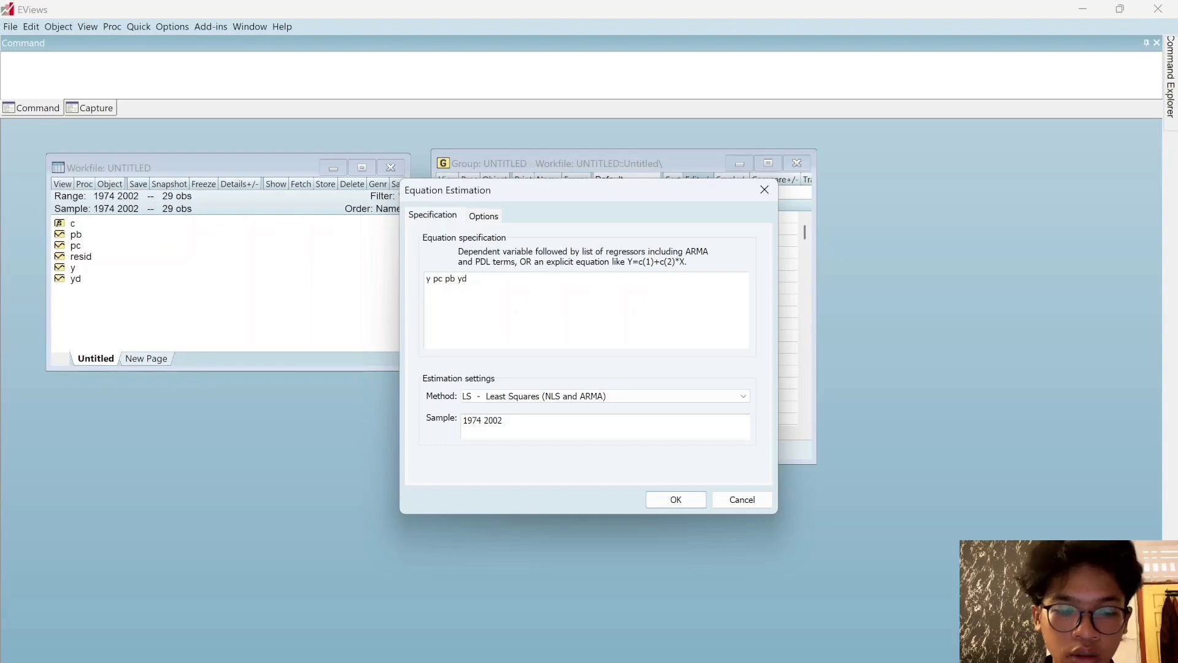
pyautogui.write('c')
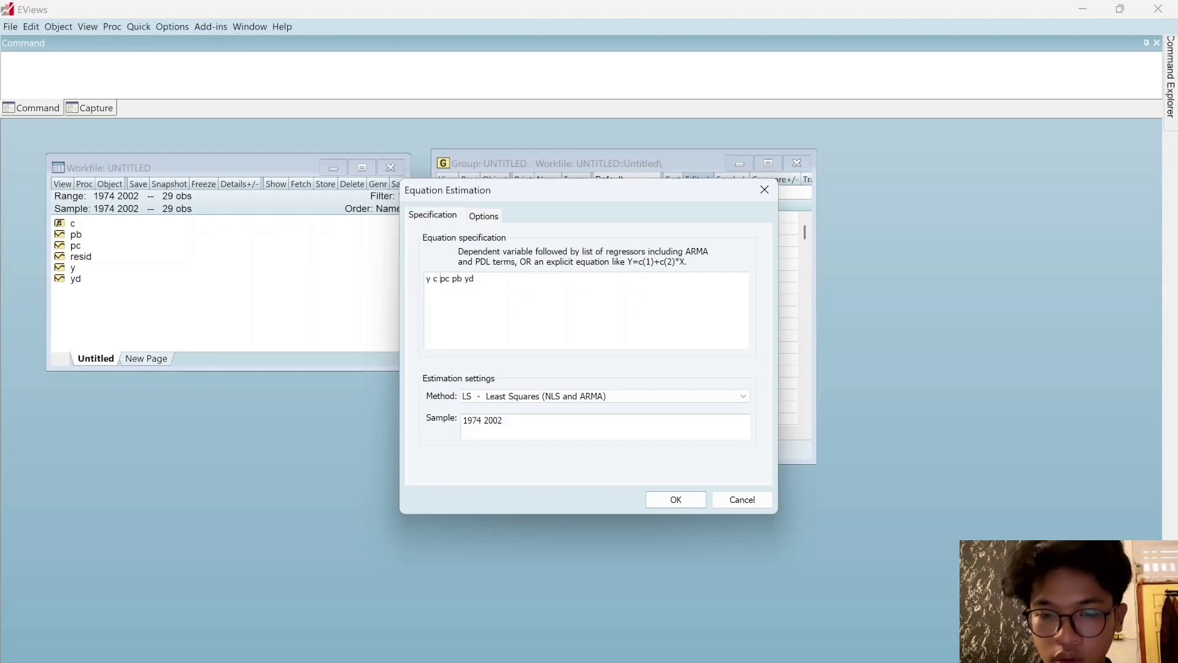
pyautogui.press('Return')
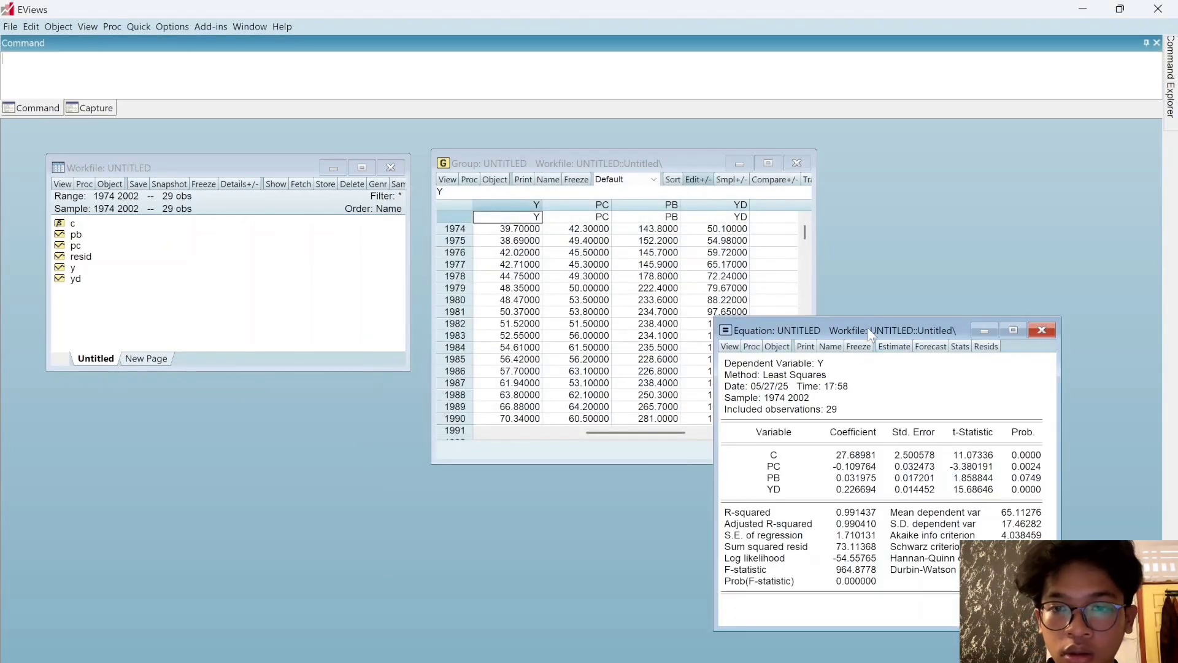
# Freeze the regression output as a separate table and place the equation and table windows apart.
pyautogui.moveTo(868, 329); pyautogui.dragTo(224, 186)
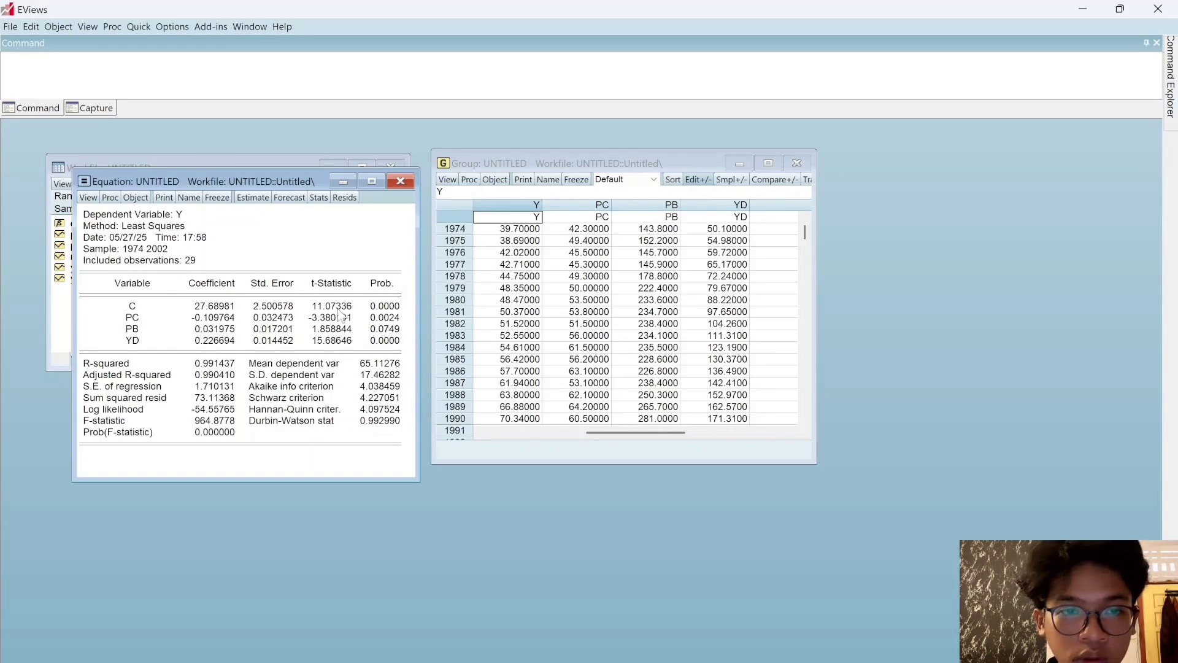
pyautogui.click(217, 197)
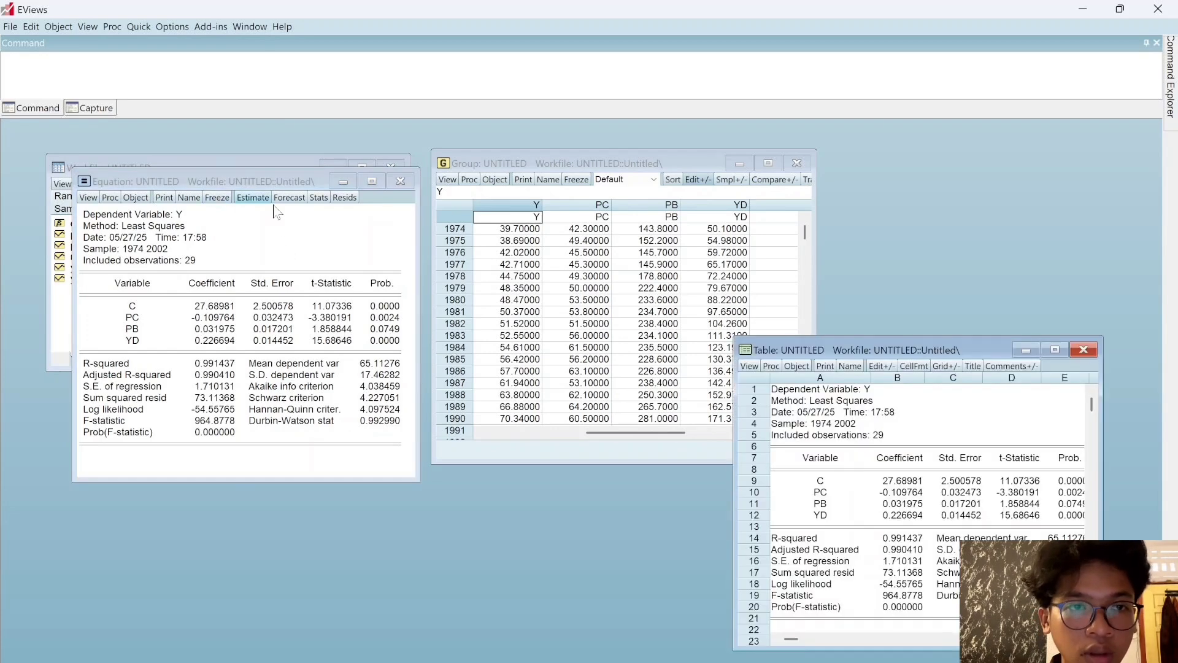
pyautogui.moveTo(851, 350); pyautogui.dragTo(872, 204)
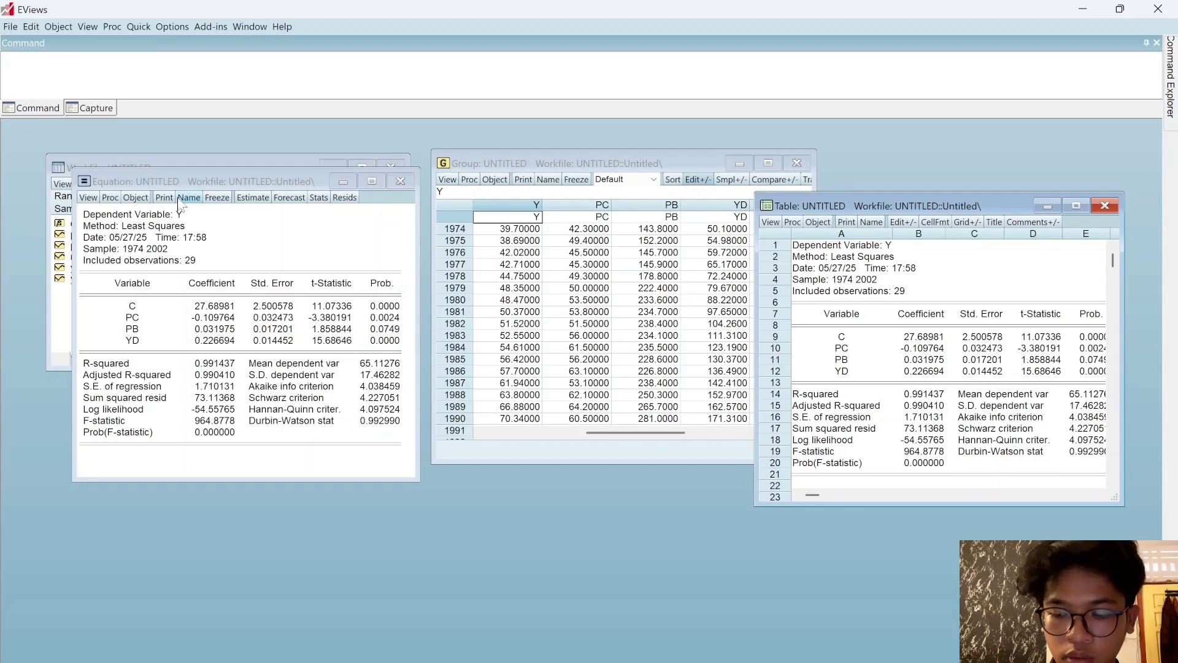
# Run the Histogram - Normality Test on the equation's residuals.
pyautogui.click(86, 201)
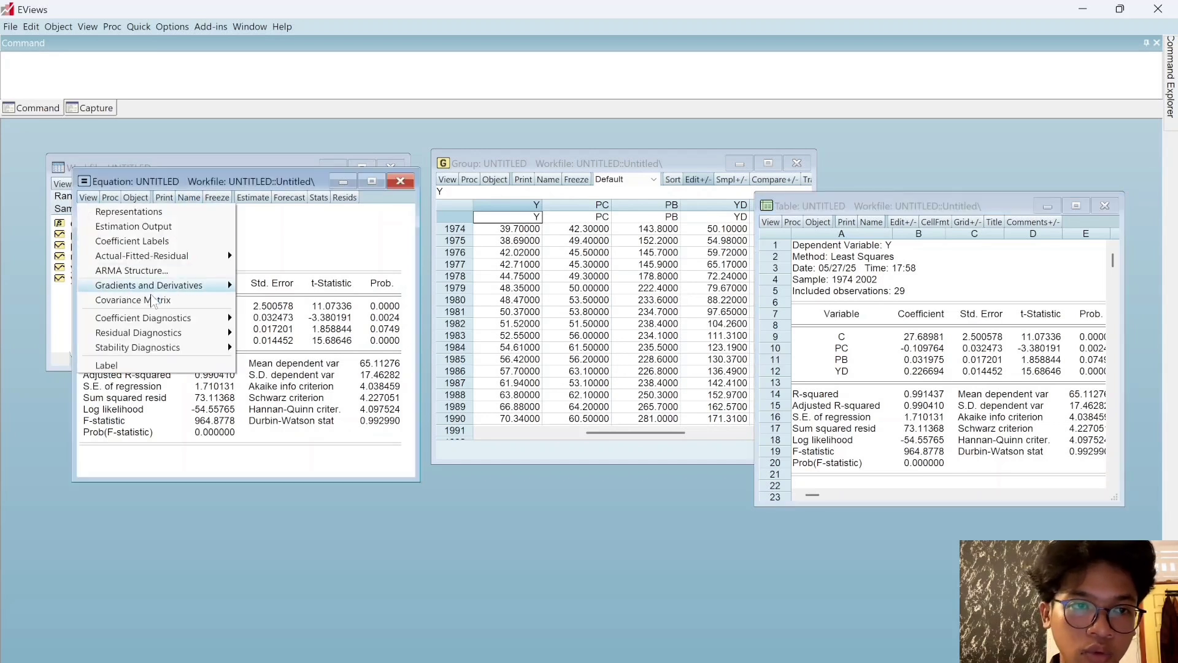
pyautogui.moveTo(159, 340)
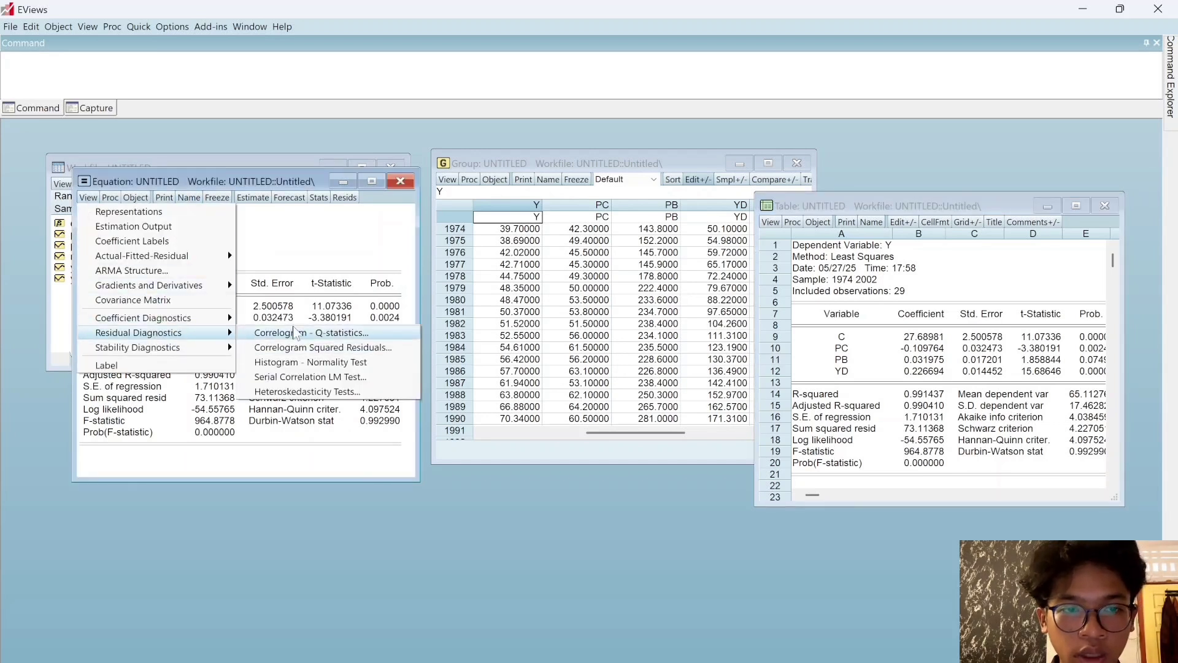
pyautogui.click(316, 364)
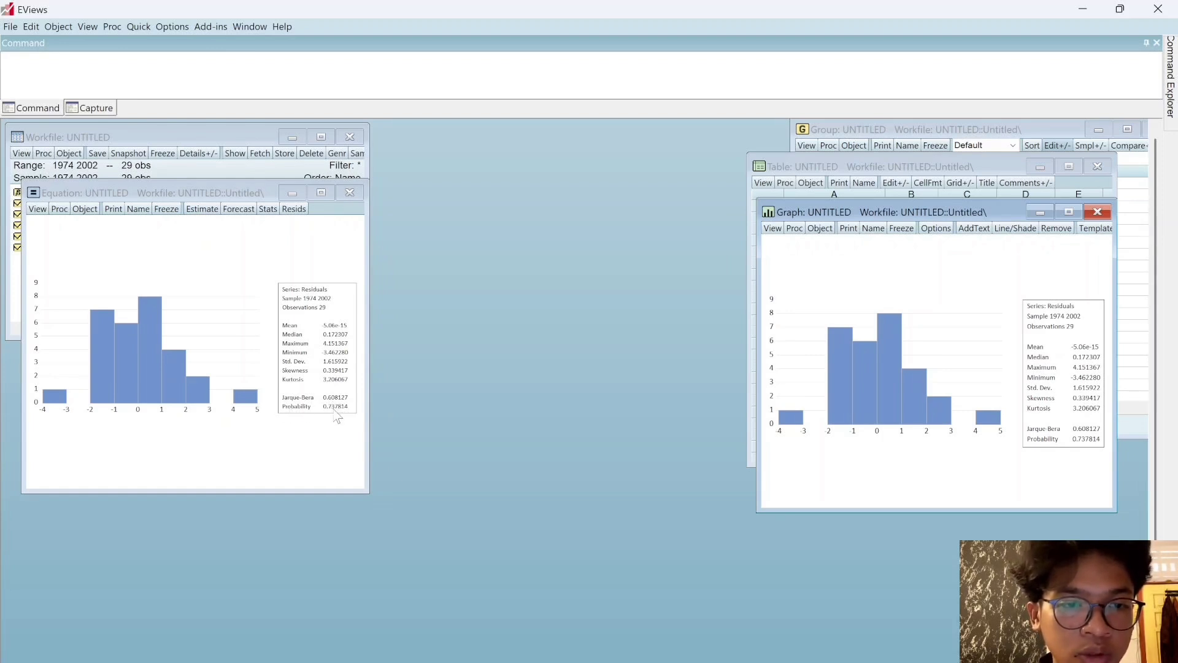
# Compute the equation's Variance Inflation Factors, freeze them as a table and place it with the other frozen results.
pyautogui.click(36, 209)
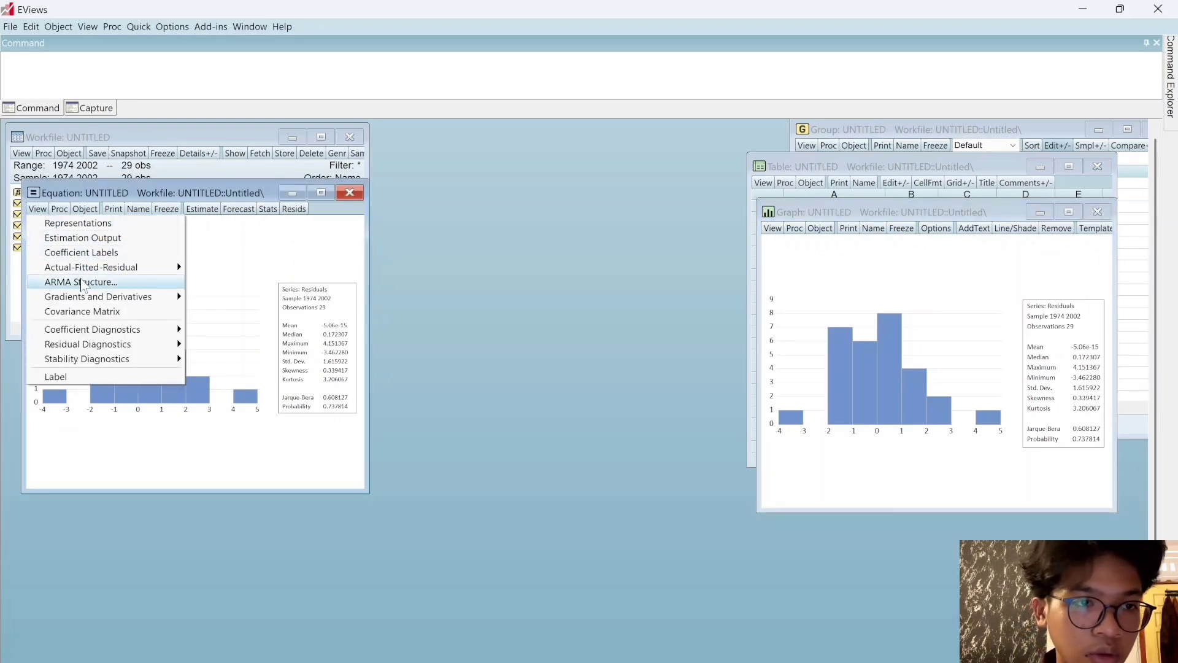
pyautogui.moveTo(126, 330)
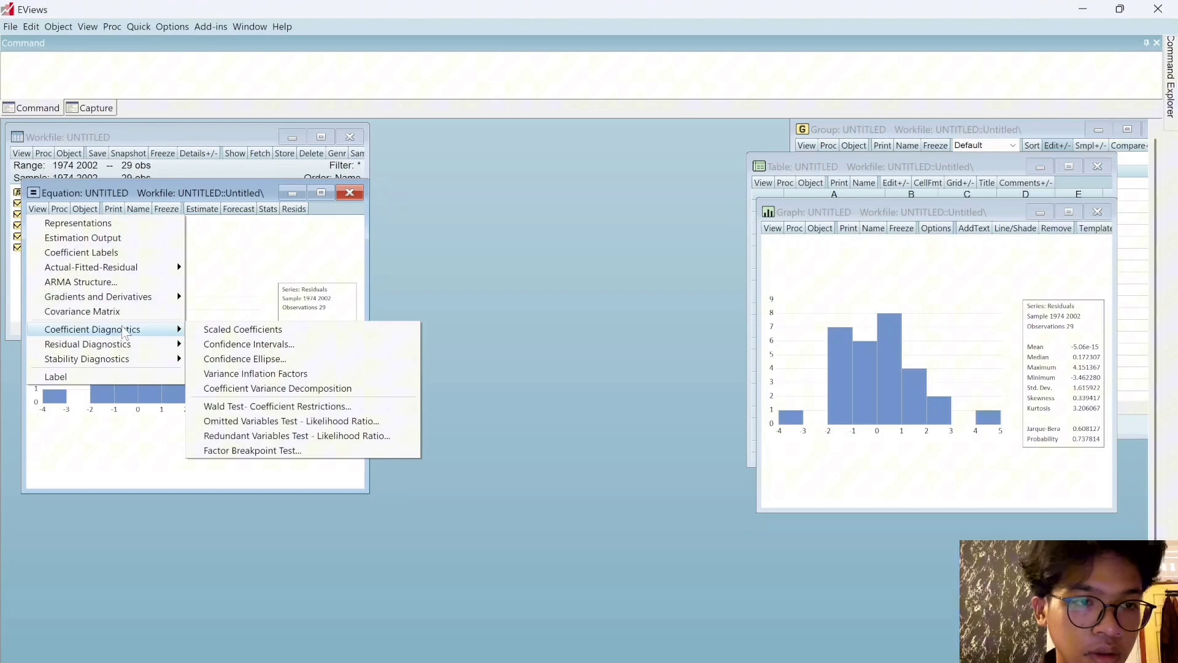
pyautogui.click(237, 374)
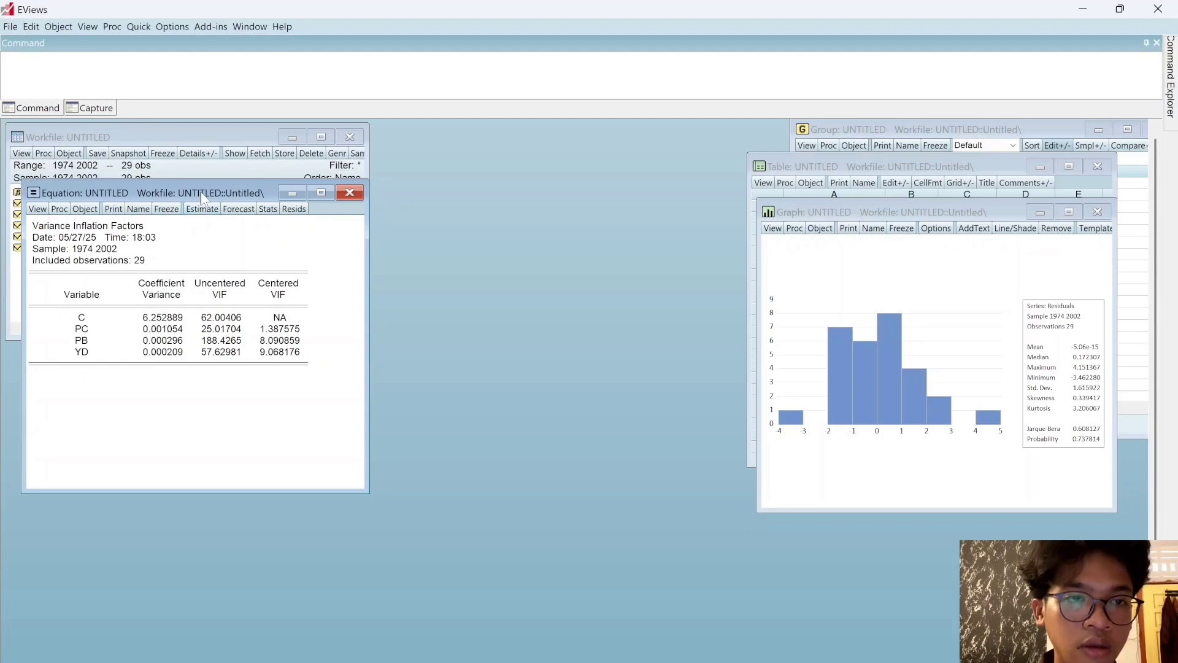
pyautogui.moveTo(203, 197)
pyautogui.mouseDown()
pyautogui.moveTo(203, 162)
pyautogui.moveTo(205, 221)
pyautogui.mouseUp()
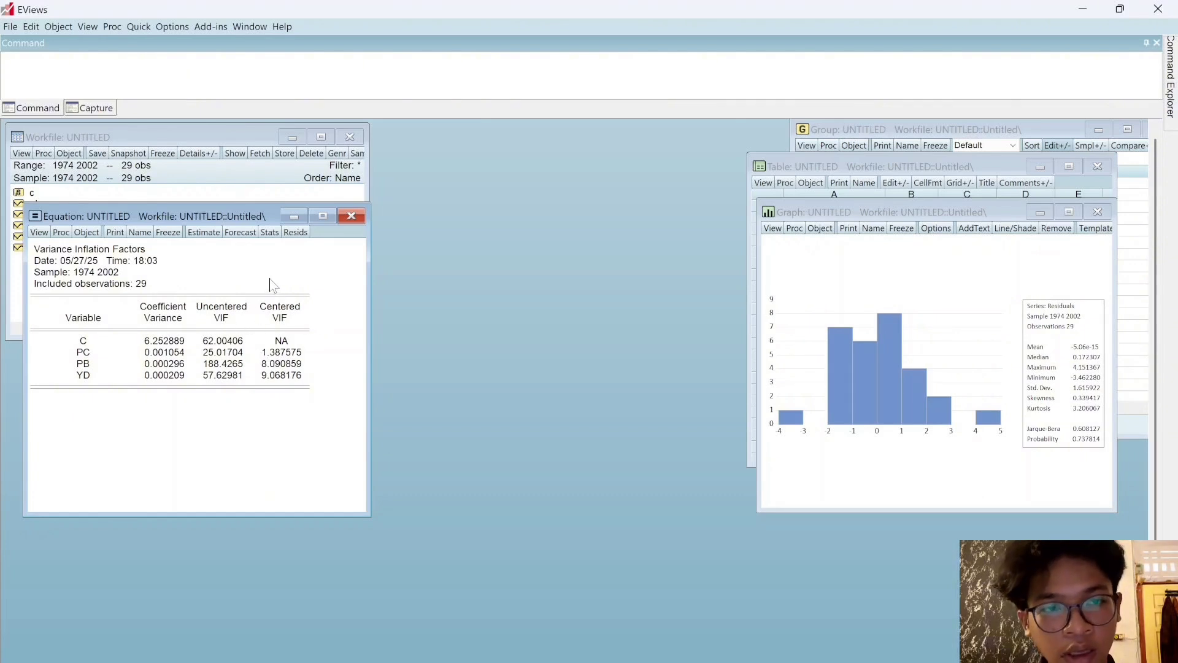
pyautogui.click(168, 232)
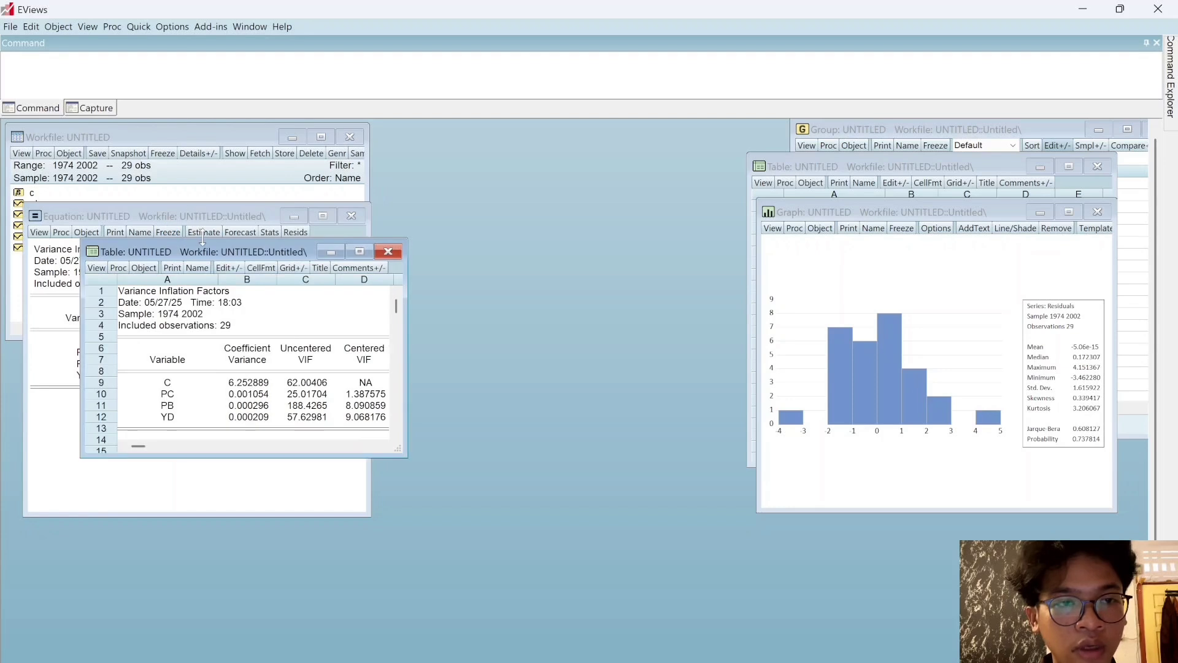
pyautogui.moveTo(218, 257); pyautogui.dragTo(899, 269)
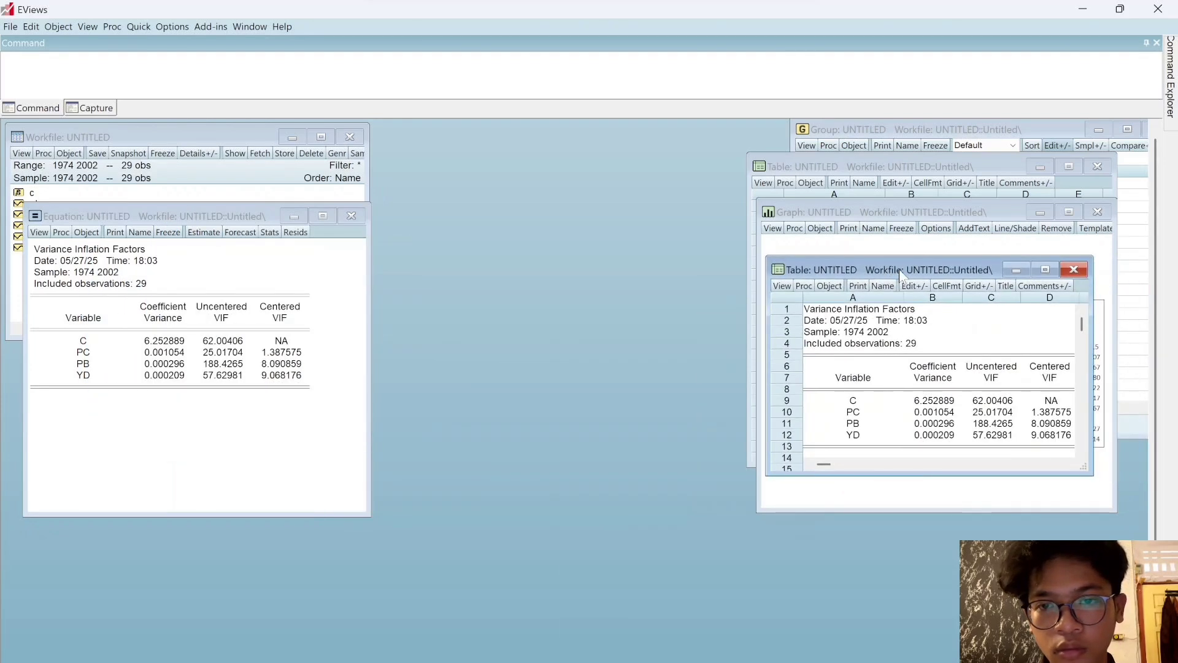
# Run the Serial Correlation LM Test on the equation's residuals with 2 lags.
pyautogui.click(42, 237)
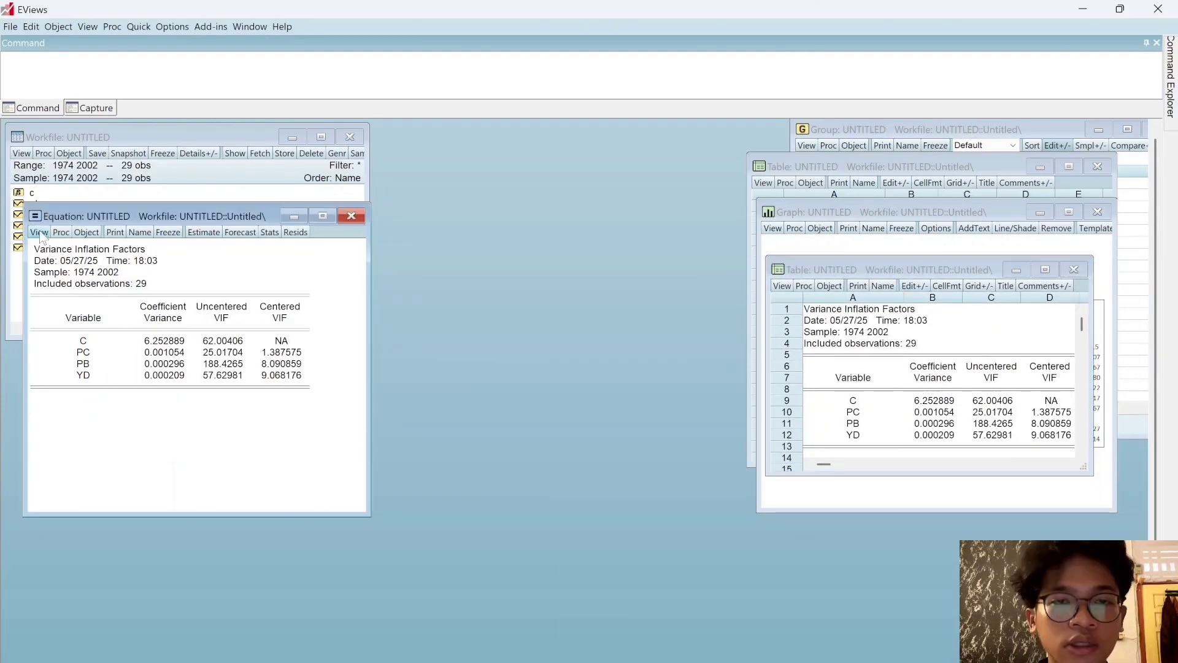
pyautogui.click(38, 234)
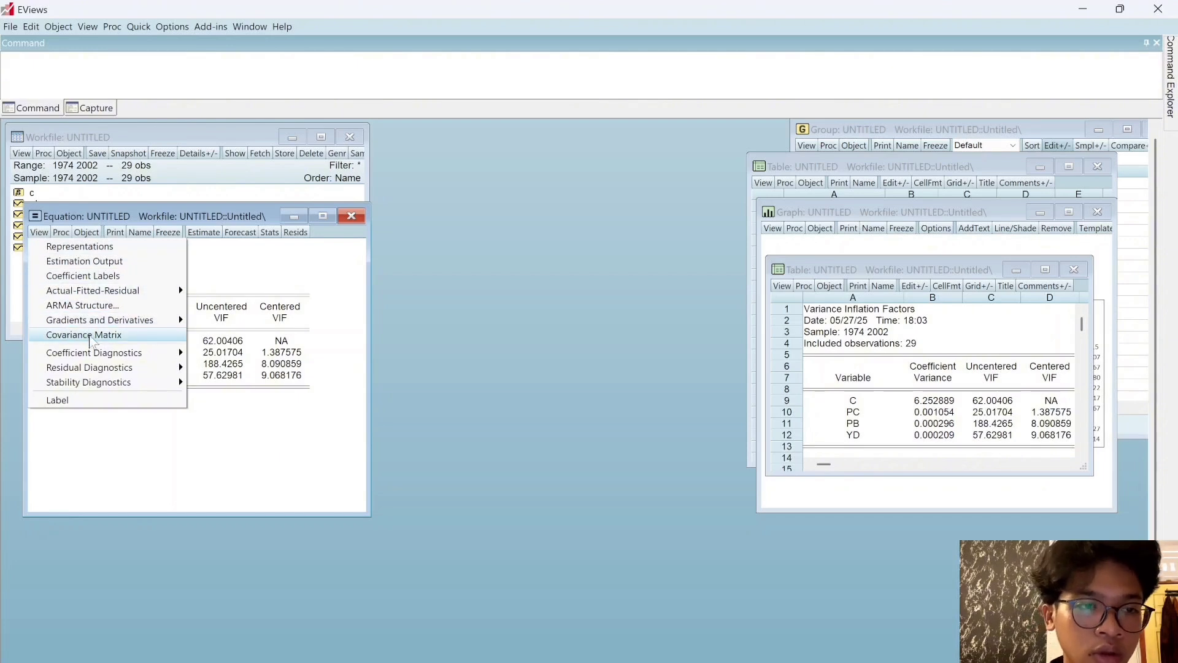
pyautogui.moveTo(97, 369)
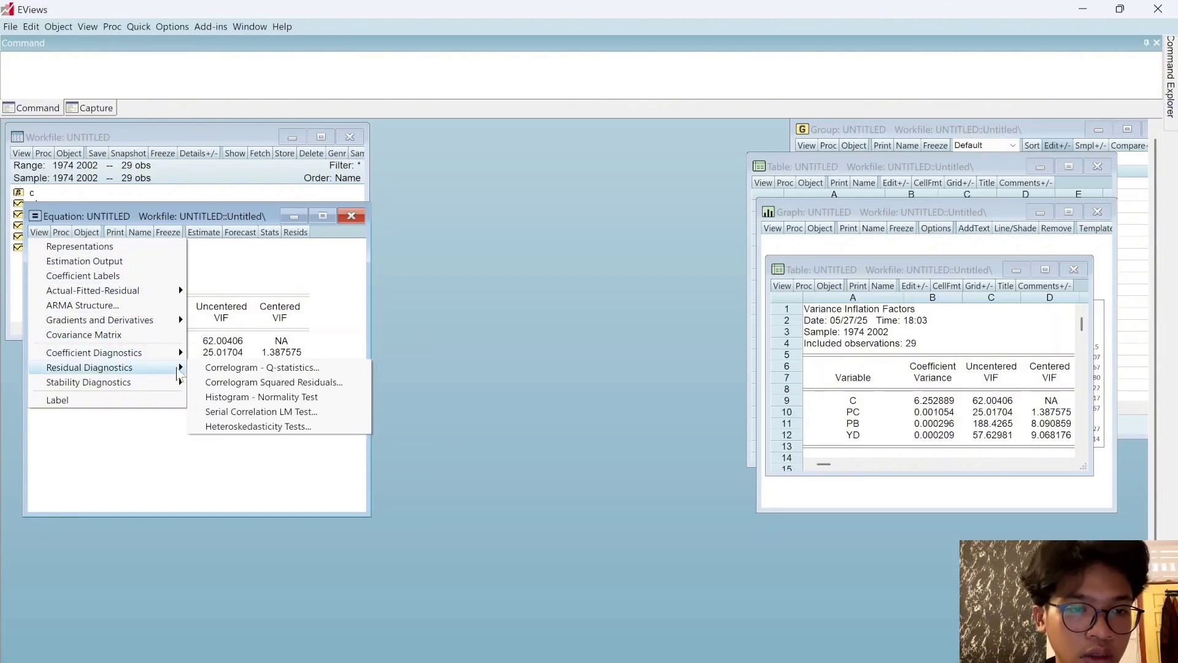
pyautogui.click(234, 416)
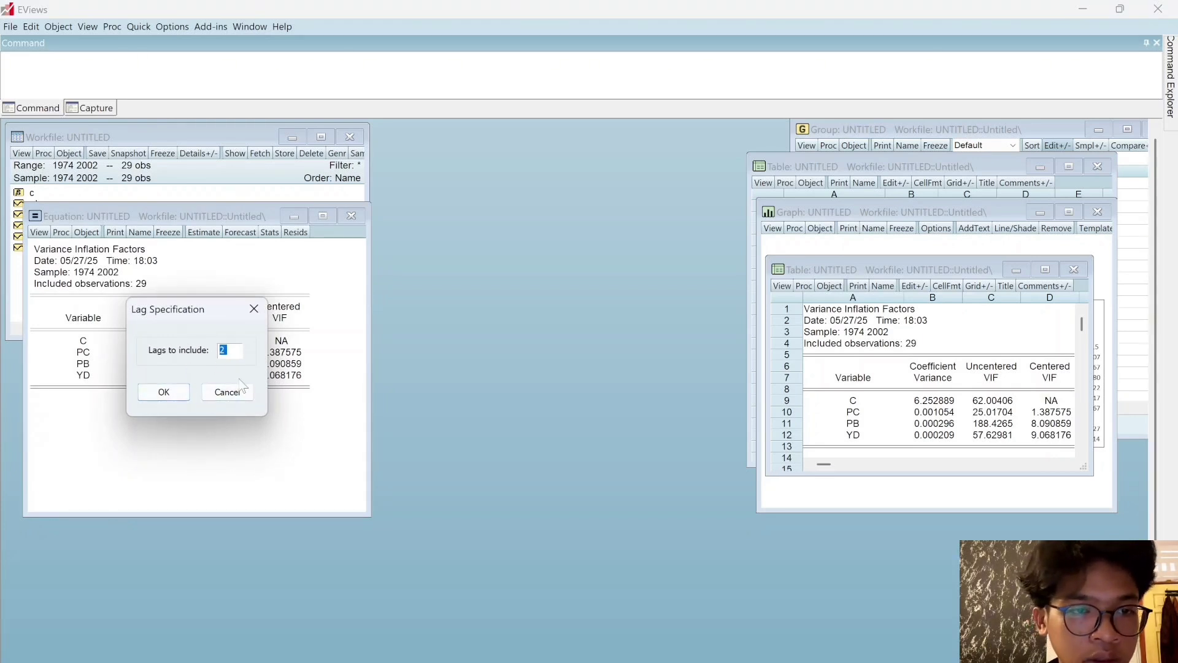
pyautogui.click(164, 393)
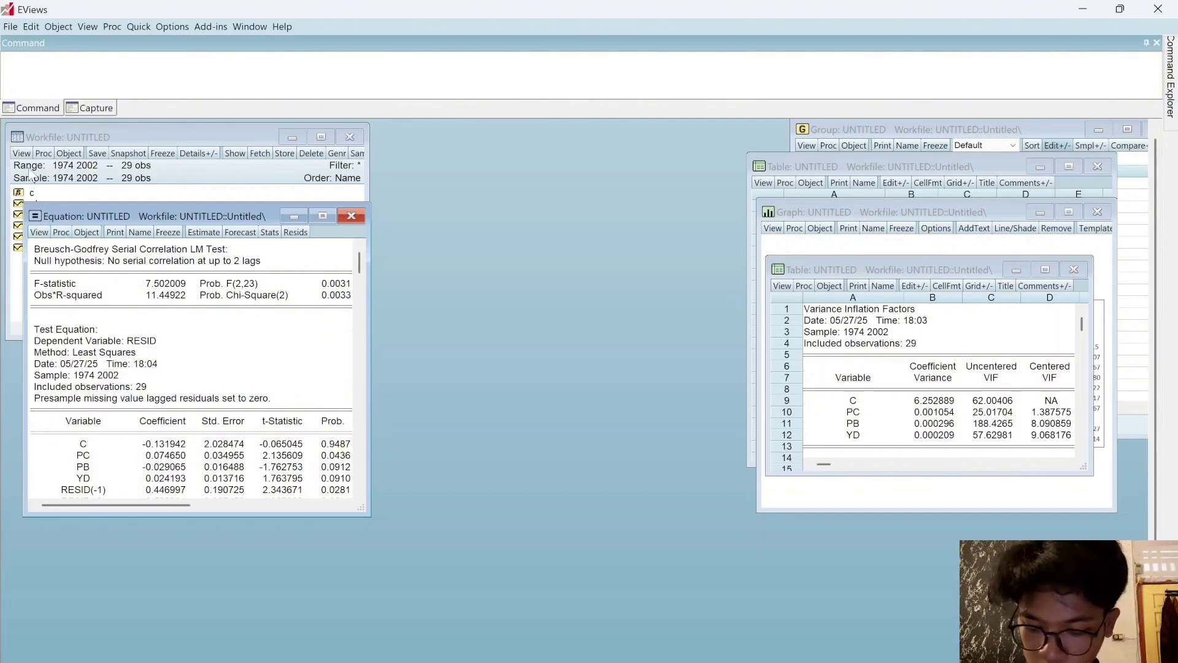
pyautogui.click(40, 233)
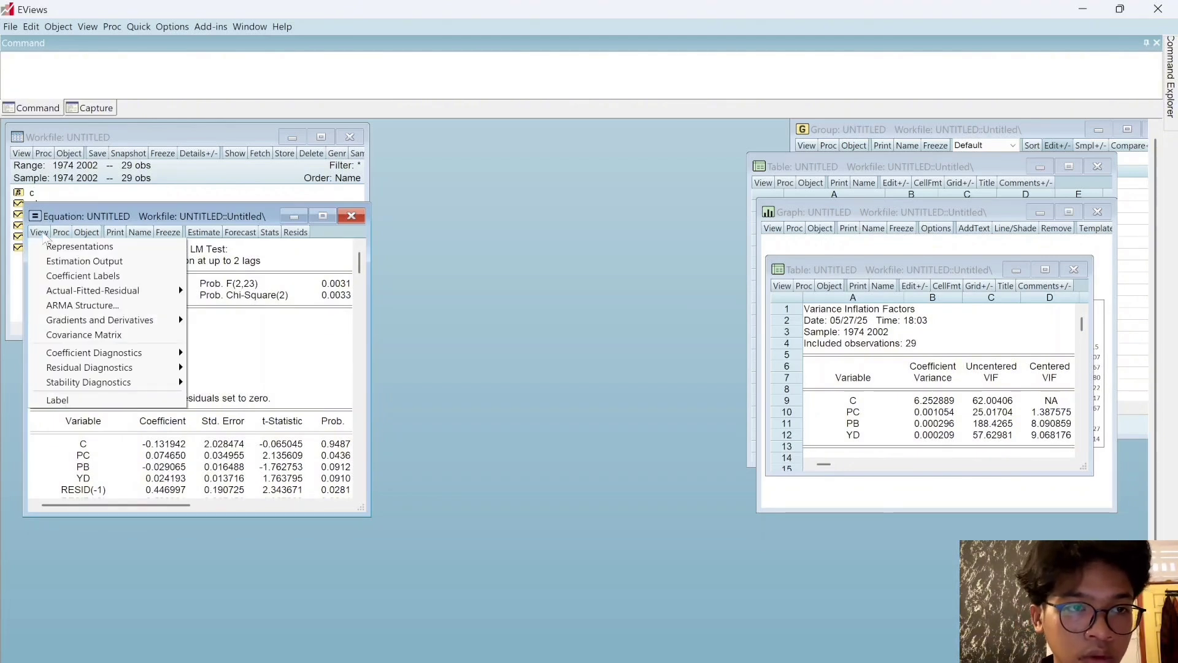
pyautogui.click(65, 238)
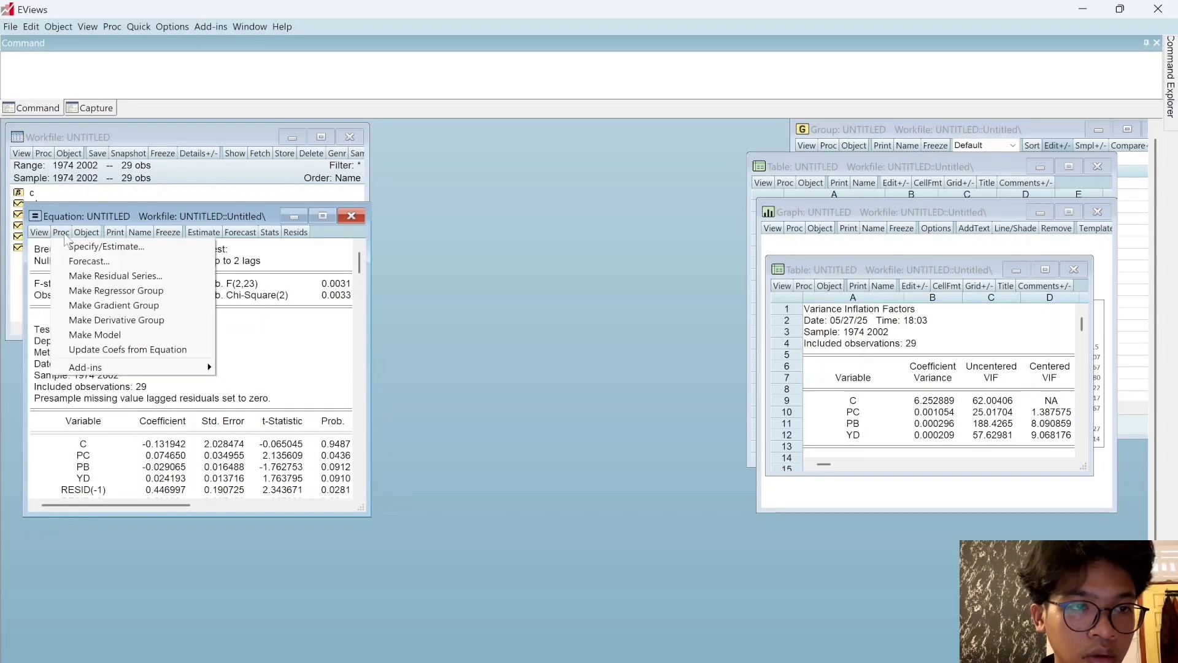
pyautogui.click(86, 237)
pyautogui.click(116, 233)
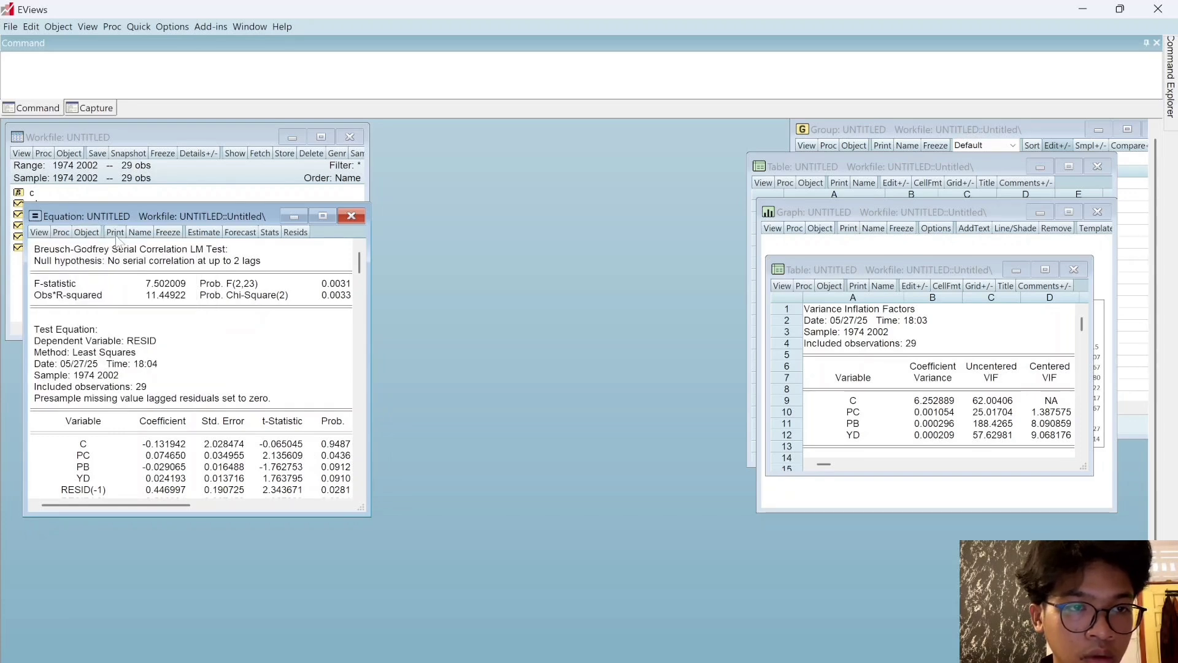
pyautogui.click(344, 258)
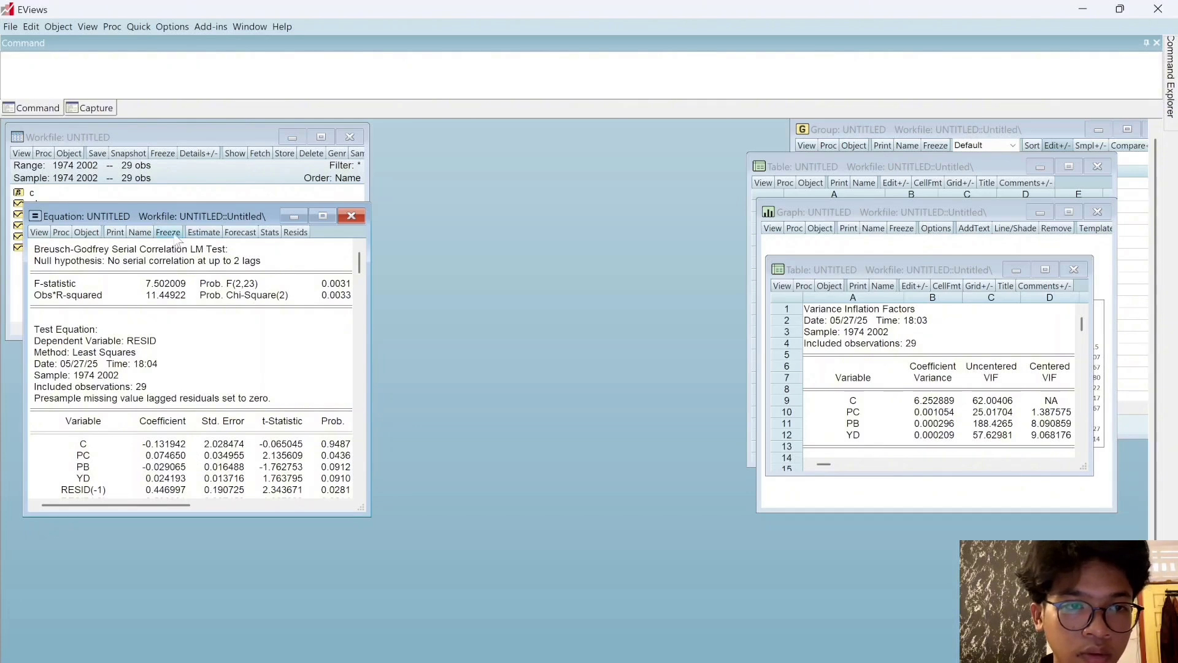
# Freeze the Breusch-Godfrey serial correlation result as a table and place it with the other frozen results.
pyautogui.click(176, 240)
pyautogui.moveTo(244, 270); pyautogui.dragTo(878, 340)
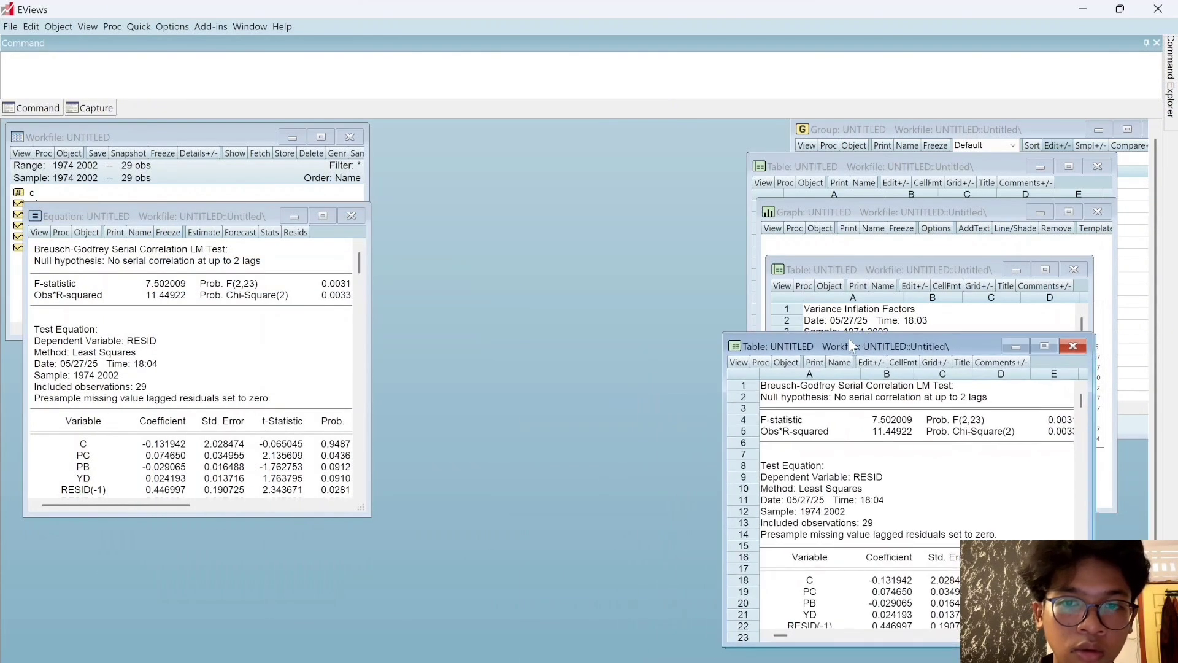
# Re-estimate the equation with the coefficient covariance method set to HAC (Newey-West).
pyautogui.click(205, 233)
pyautogui.click(92, 227)
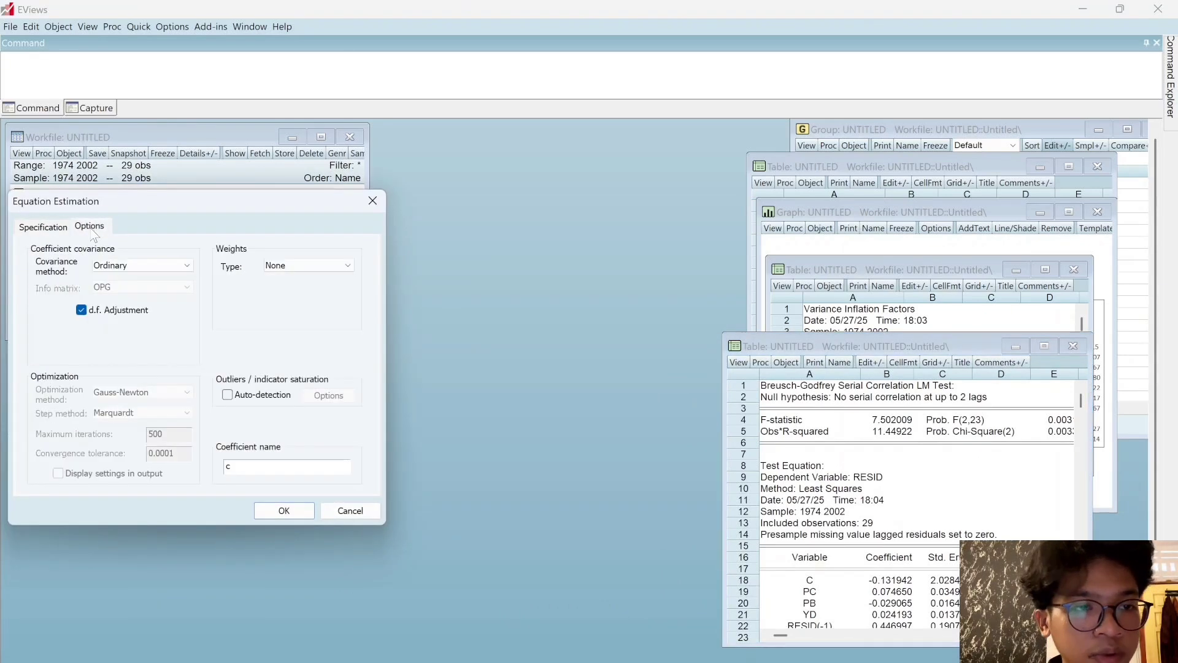
pyautogui.click(161, 264)
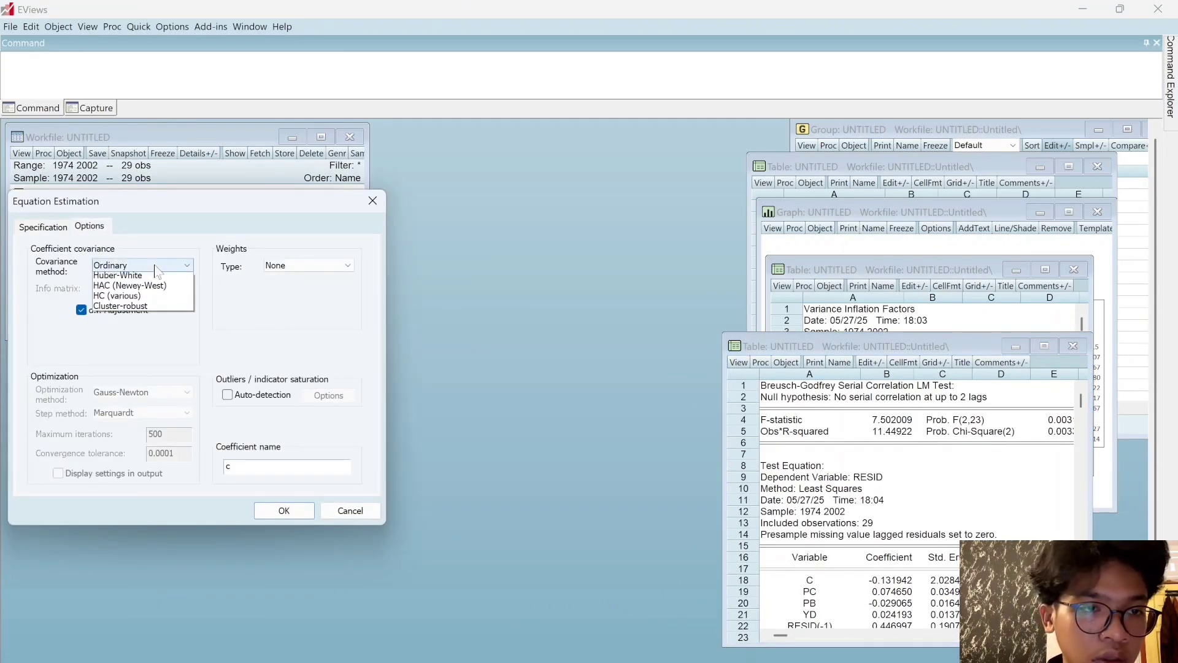
pyautogui.click(130, 299)
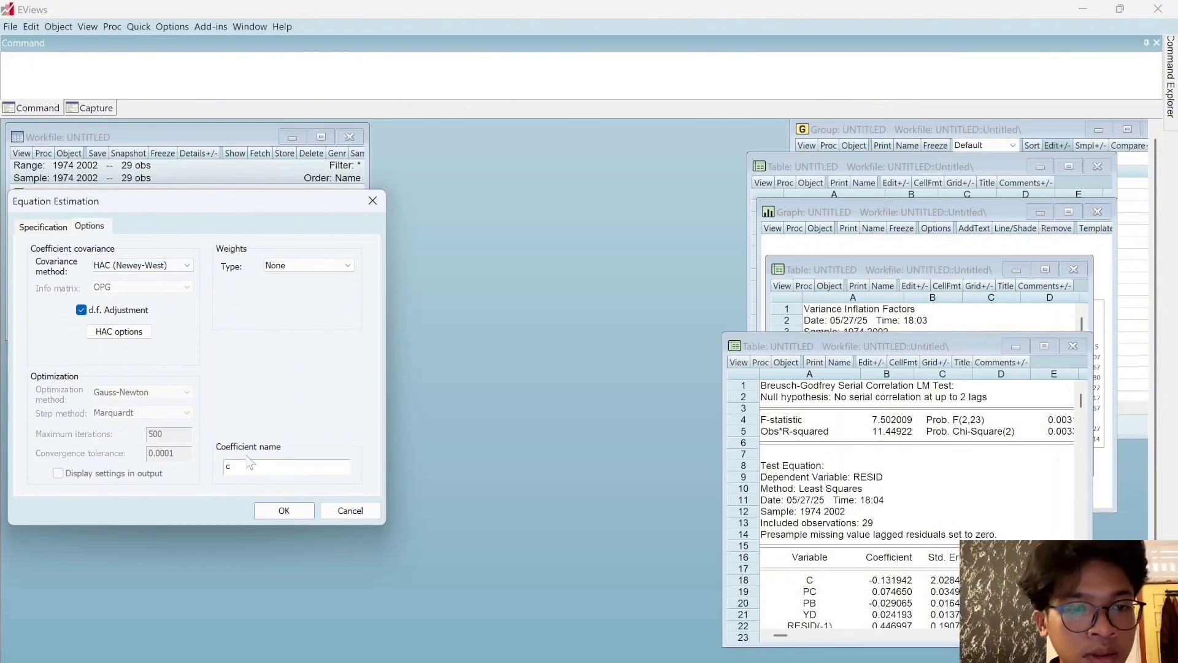
pyautogui.click(286, 509)
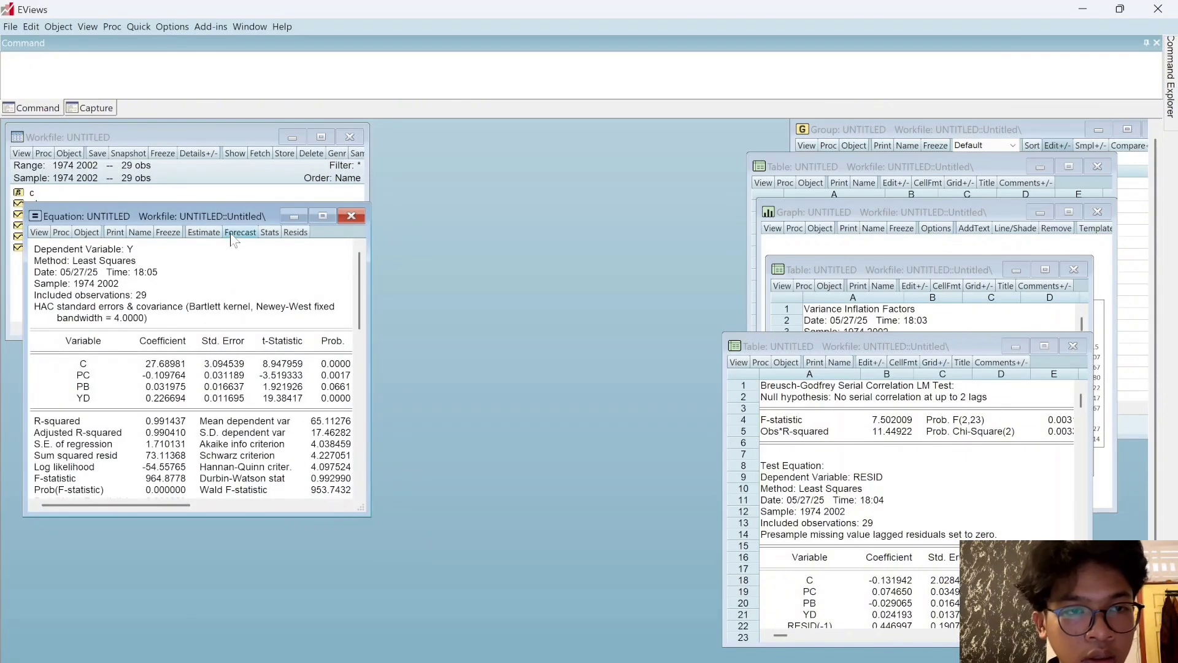
# Widen the frozen serial correlation table to show all its columns and keep it apart from the equation window.
pyautogui.moveTo(243, 211); pyautogui.dragTo(517, 344)
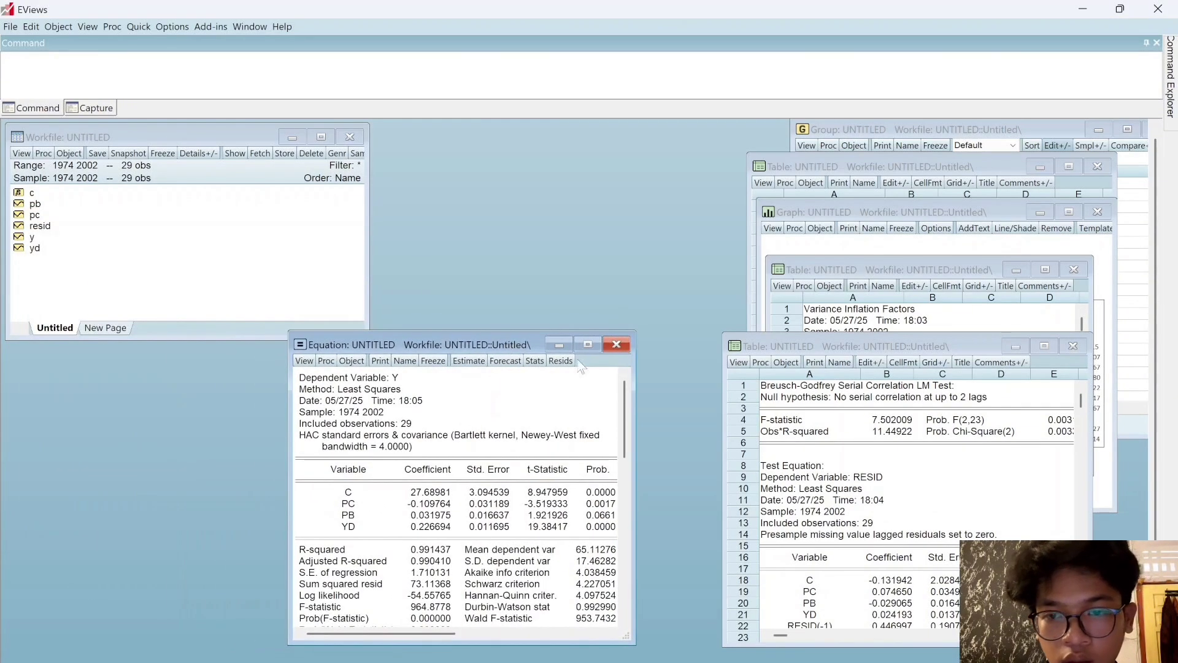
pyautogui.moveTo(1092, 467); pyautogui.dragTo(1127, 466)
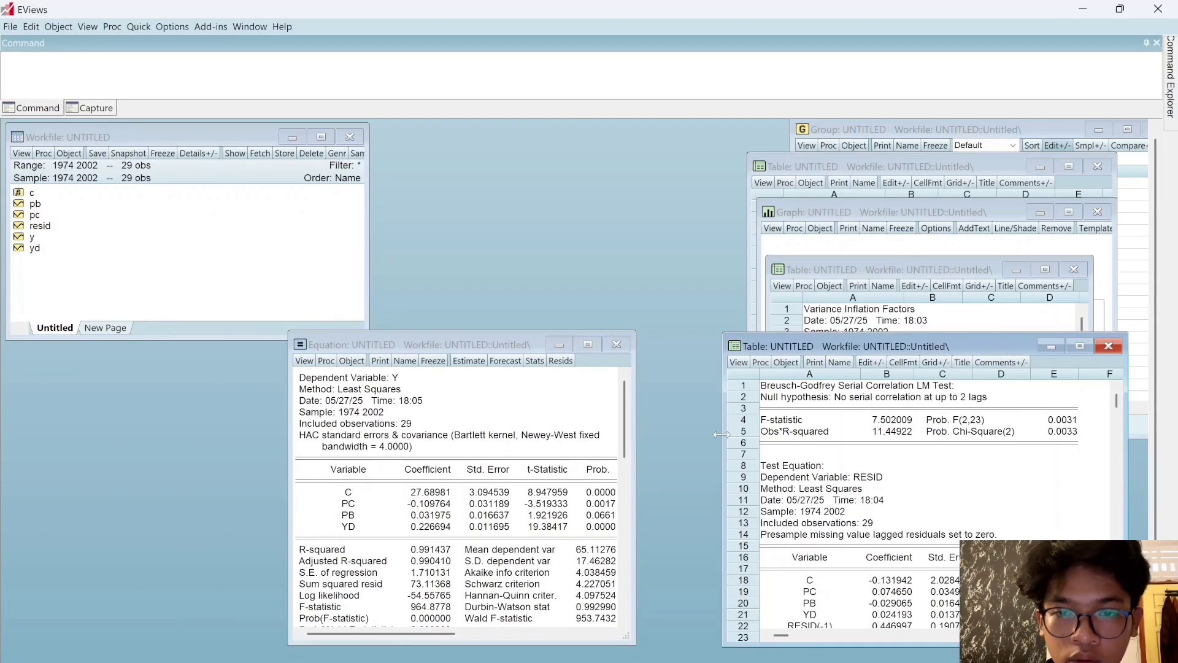
pyautogui.moveTo(724, 436); pyautogui.dragTo(672, 442)
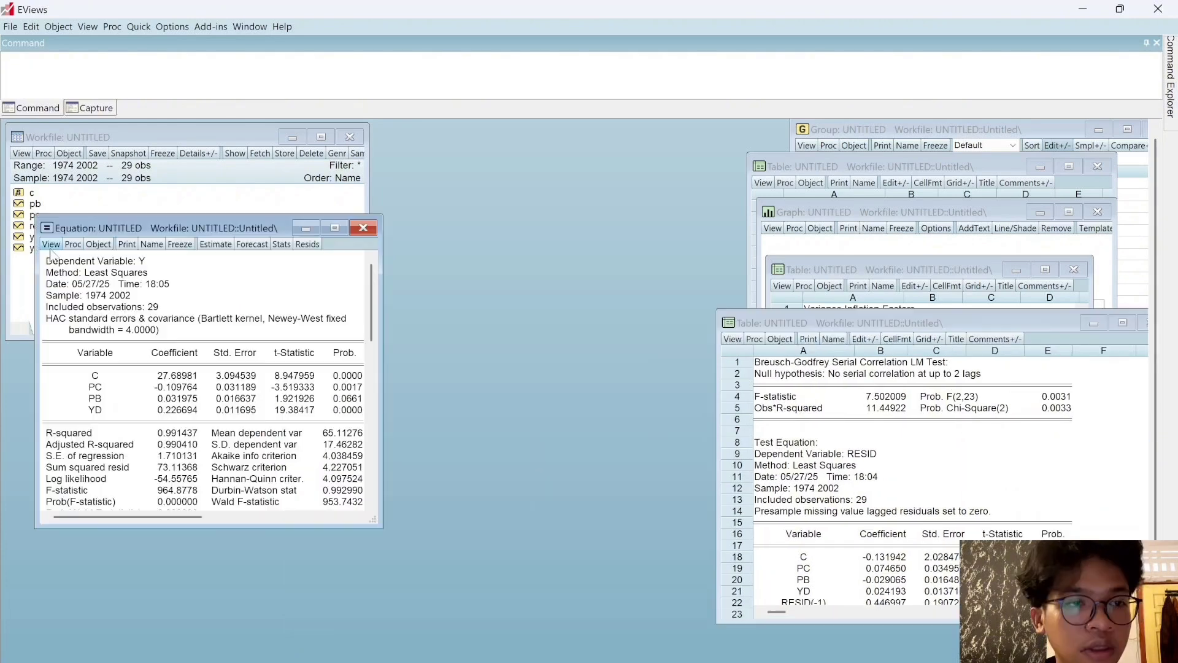
# Run the White heteroskedasticity test on the equation's residuals with White cross terms included.
pyautogui.click(51, 245)
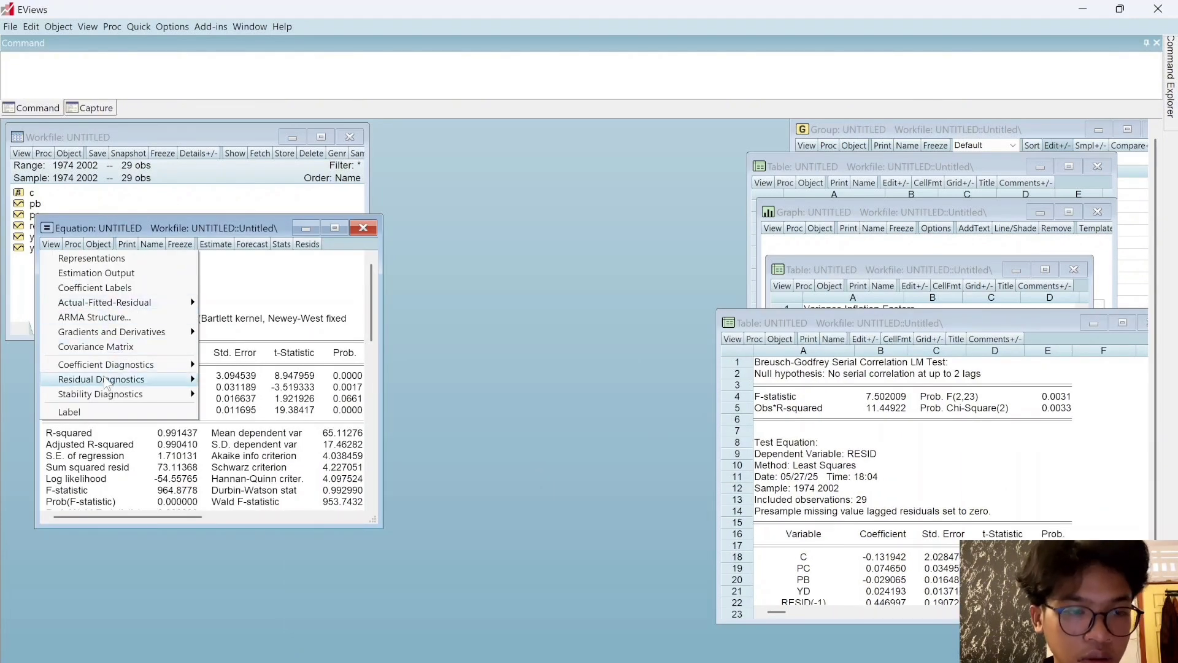
pyautogui.moveTo(103, 381)
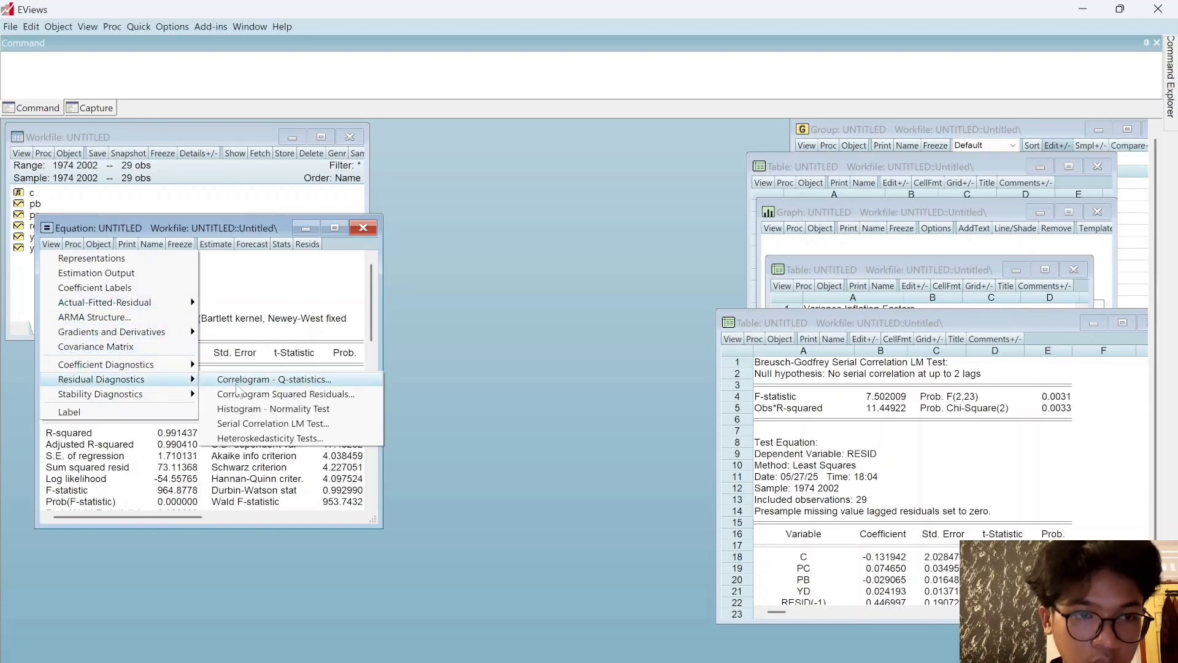
pyautogui.click(265, 439)
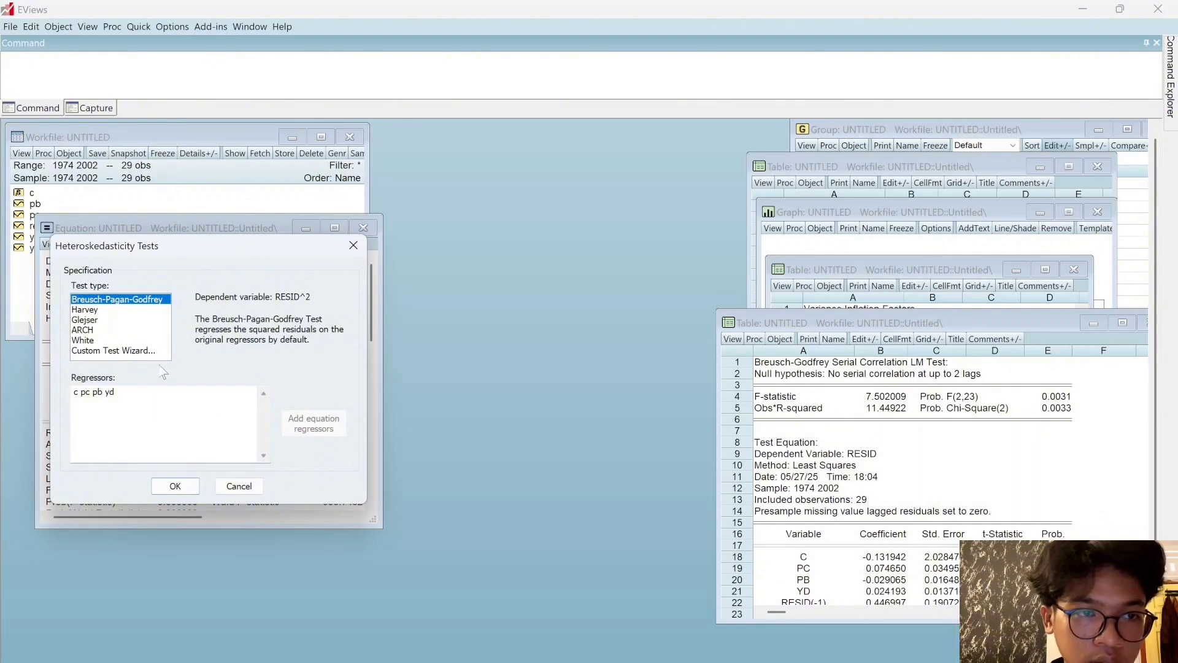
pyautogui.click(93, 340)
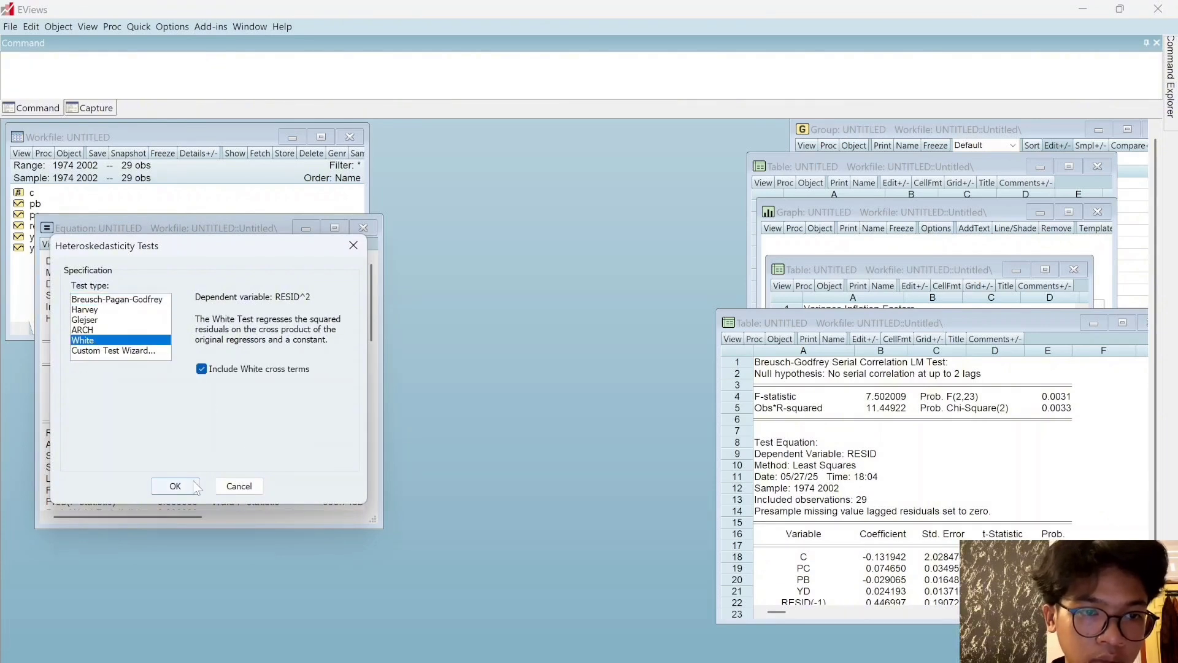
pyautogui.click(176, 486)
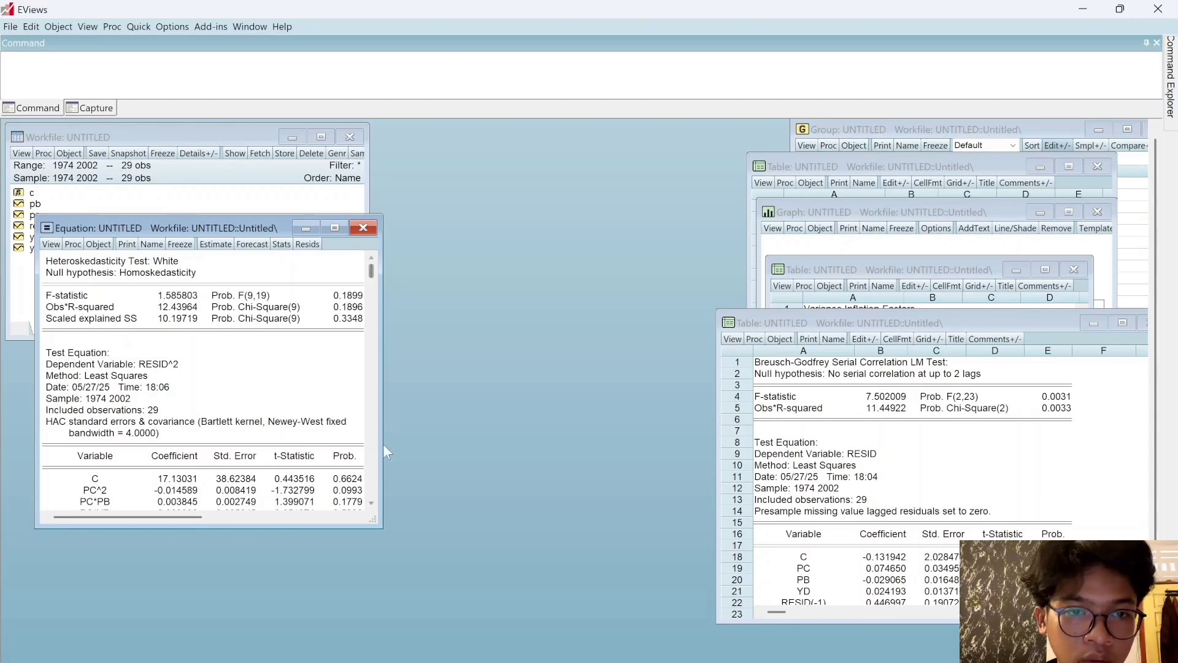
# Look through the White test output, widen the equation window and move it clear of the workfile's object list.
pyautogui.scroll(-5, 380, 455)
pyautogui.scroll(5, 380, 455)
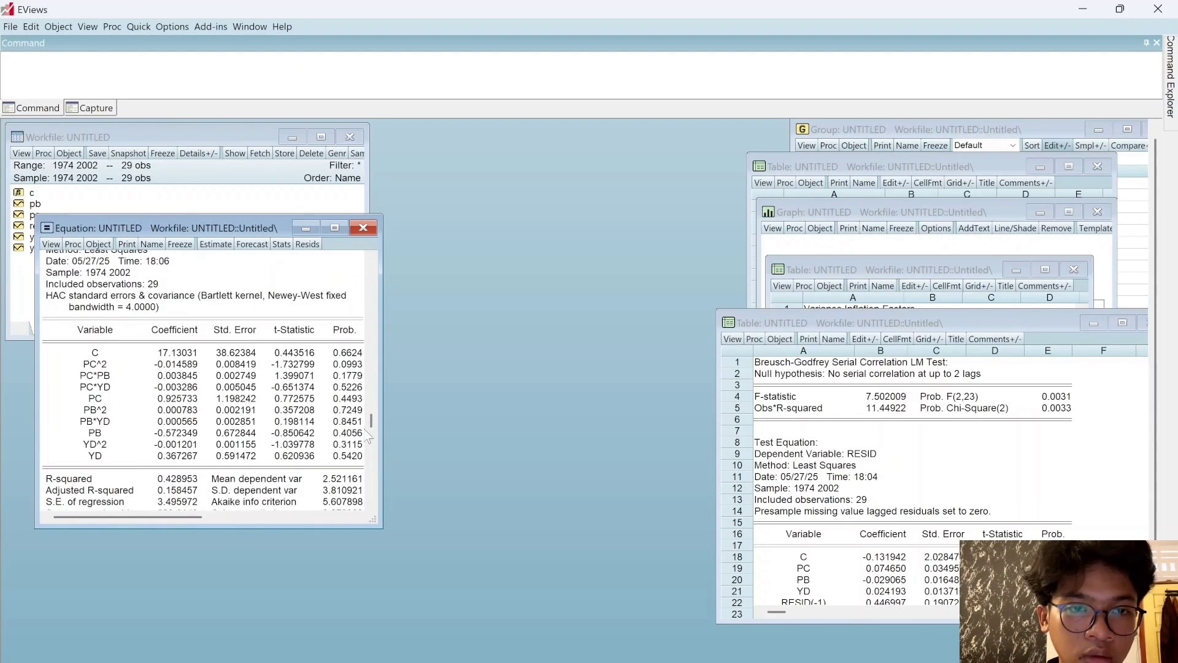
pyautogui.moveTo(381, 437); pyautogui.dragTo(432, 437)
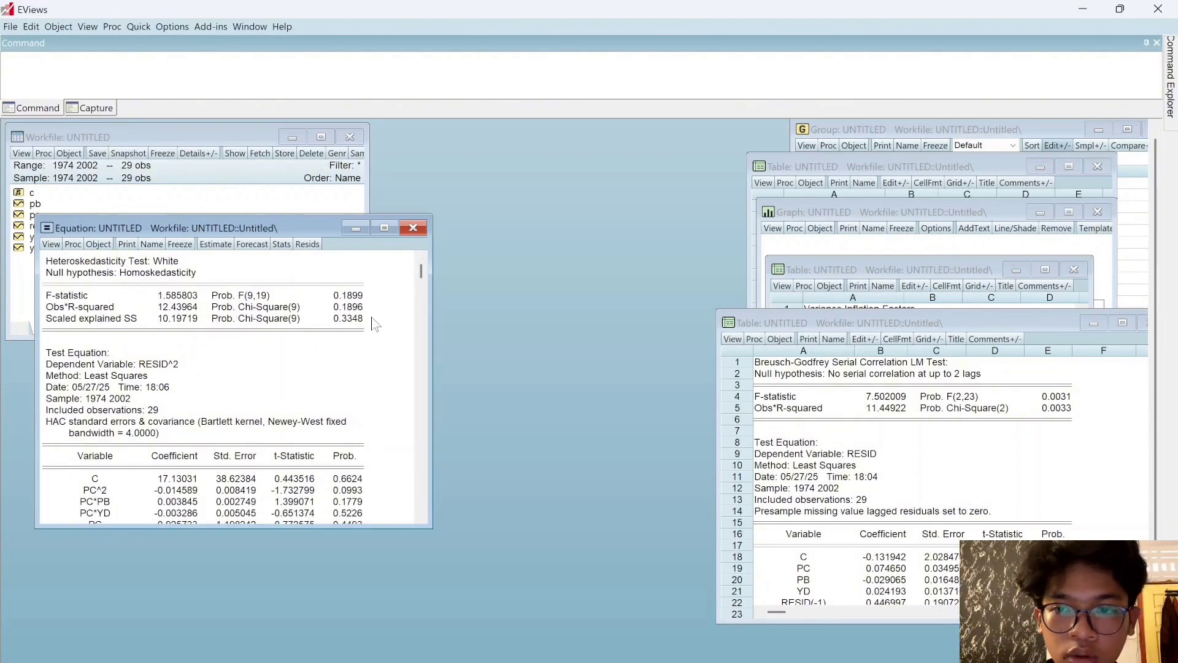
pyautogui.moveTo(228, 232); pyautogui.dragTo(305, 291)
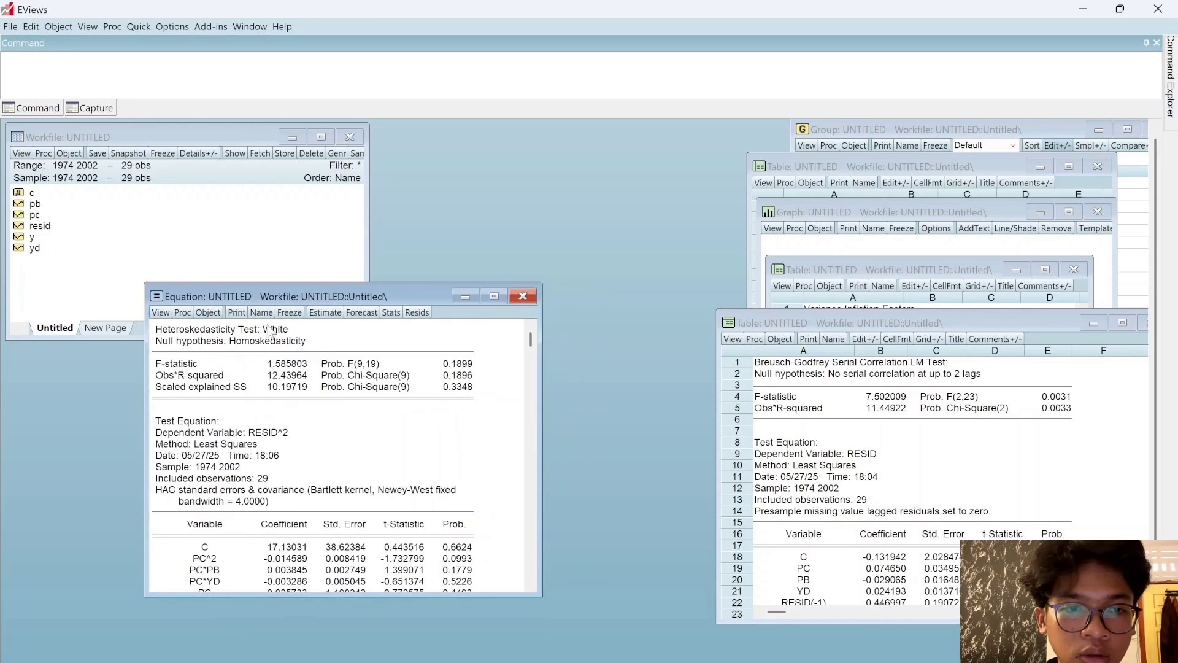
# Freeze the White test result as a table, place it with the other frozen results and move the equation window back beside the workfile.
pyautogui.click(289, 313)
pyautogui.moveTo(312, 291); pyautogui.dragTo(928, 418)
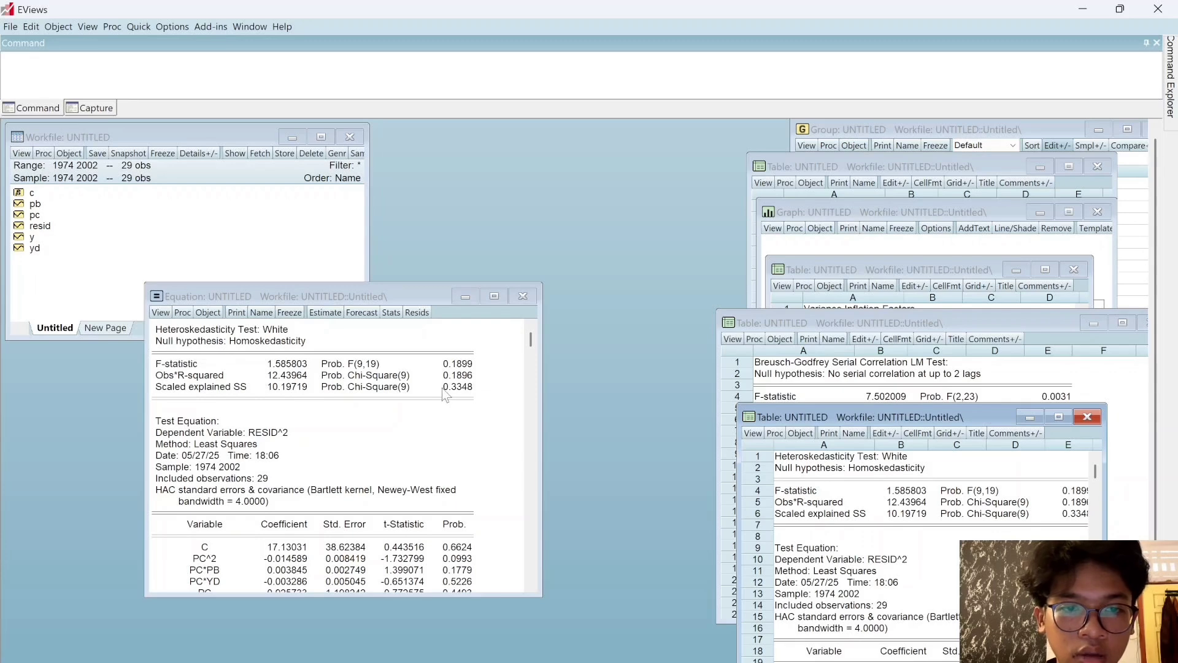
pyautogui.moveTo(396, 296); pyautogui.dragTo(300, 261)
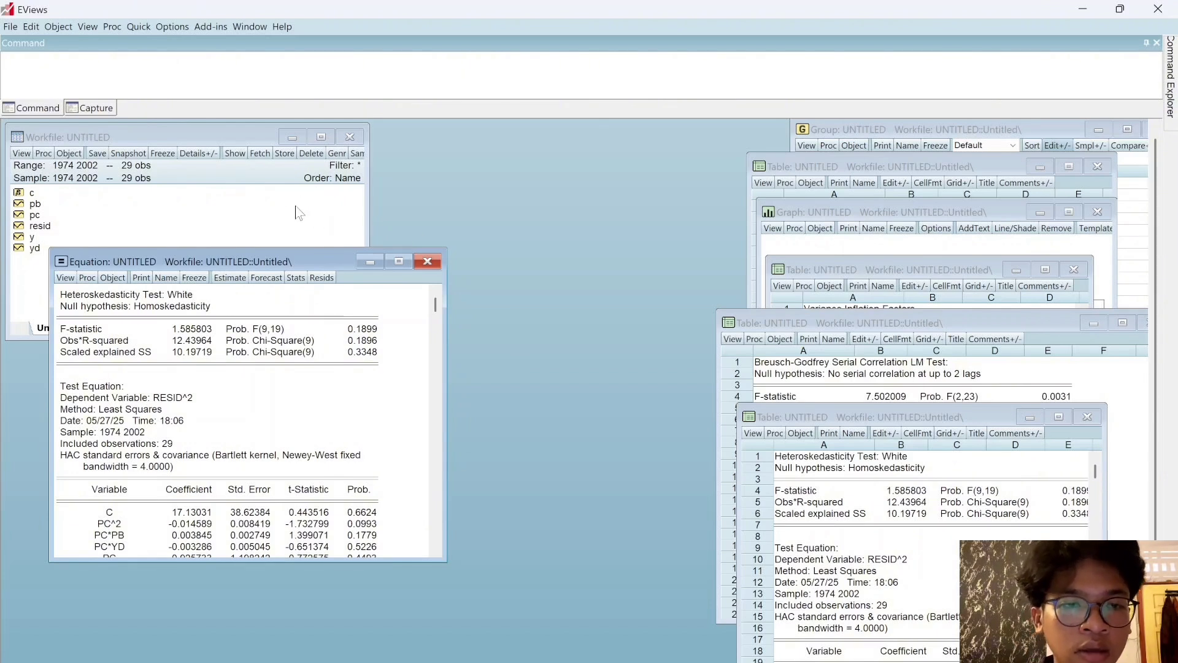
# Close the untitled workfile, deleting all of its untitled objects and discarding the changes.
pyautogui.click(362, 146)
pyautogui.click(345, 138)
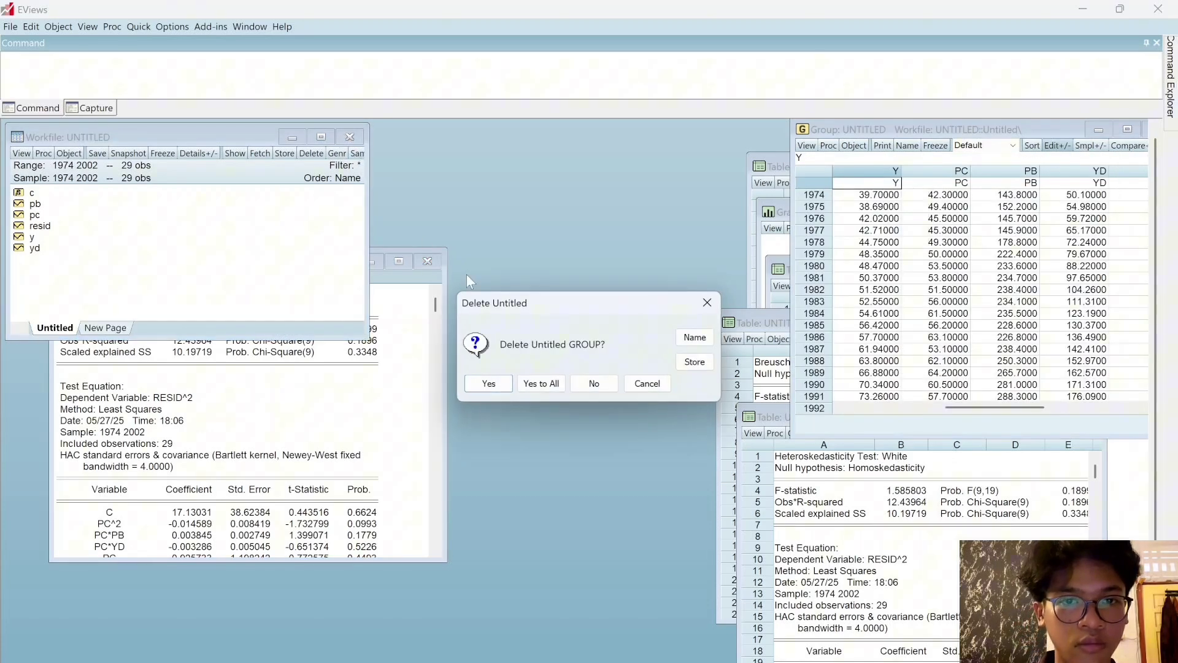
pyautogui.click(552, 389)
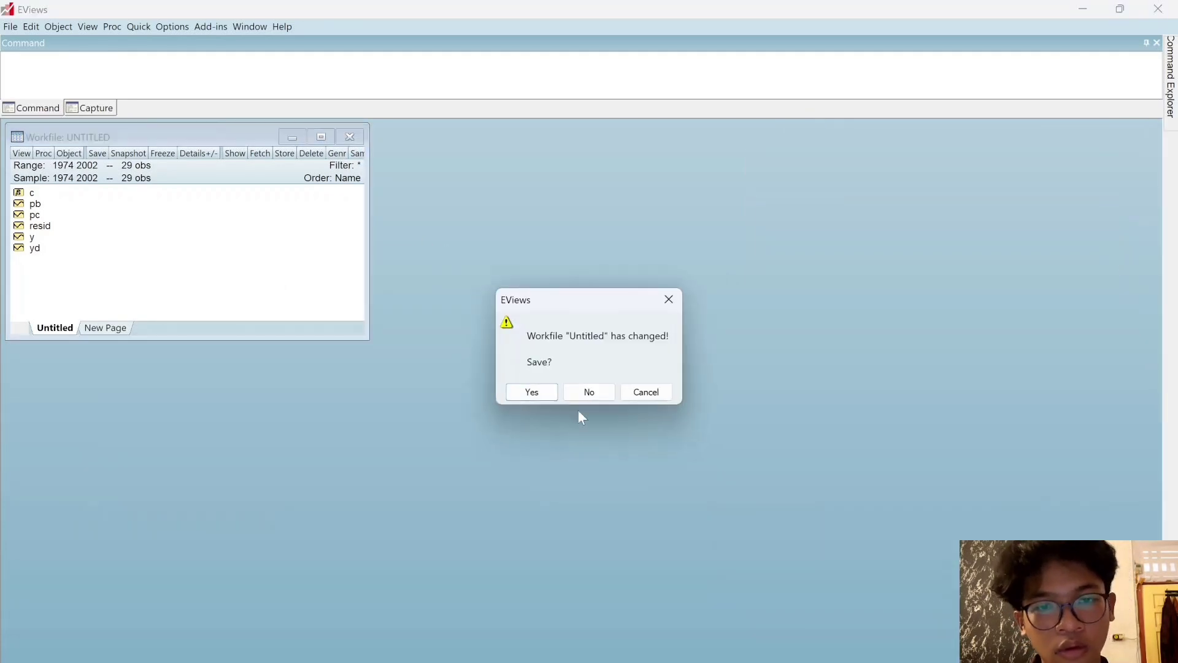
pyautogui.click(589, 392)
# Switch to the GAS10 workbook in Excel and copy the PCON, PRICE, REG and POP columns with headers, C1:F51.
pyautogui.hotkey('alt', 'Tab')
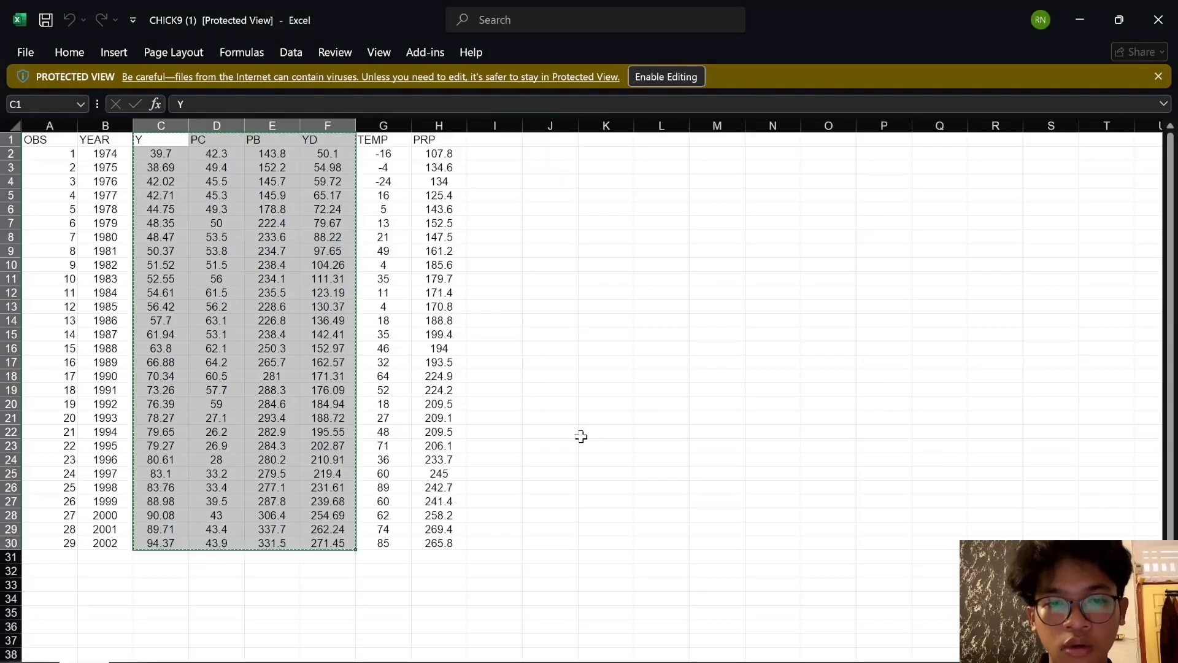
pyautogui.hotkey('alt', 'Tab')
pyautogui.hotkey('alt', 'Tab')
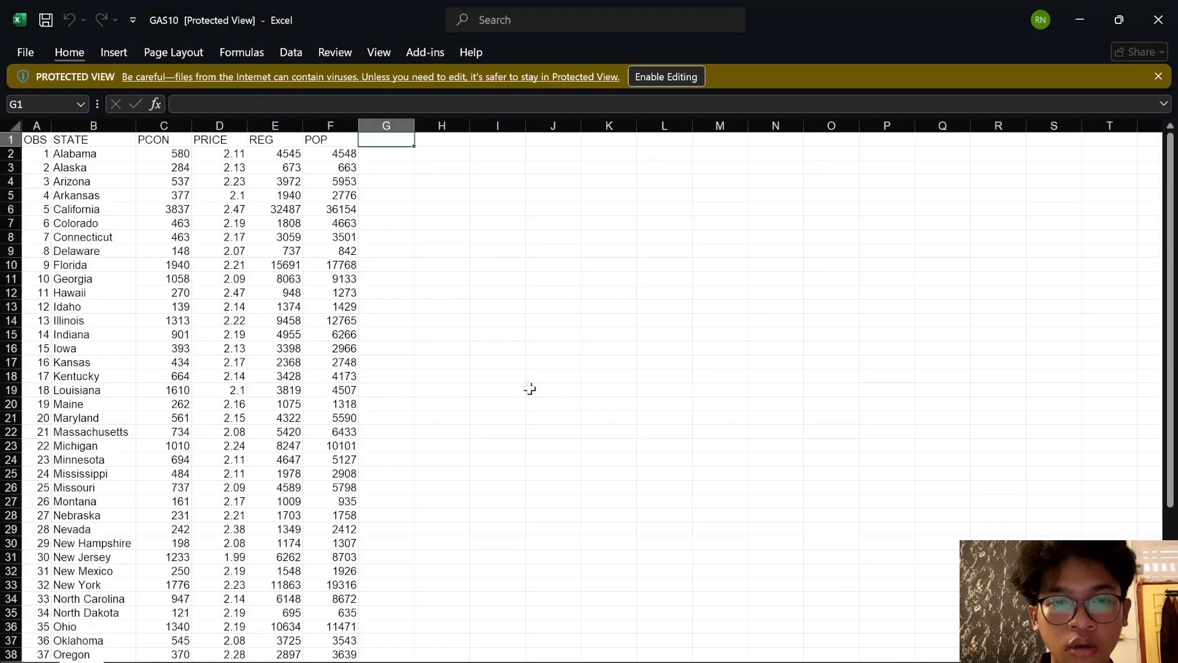
pyautogui.click(177, 155)
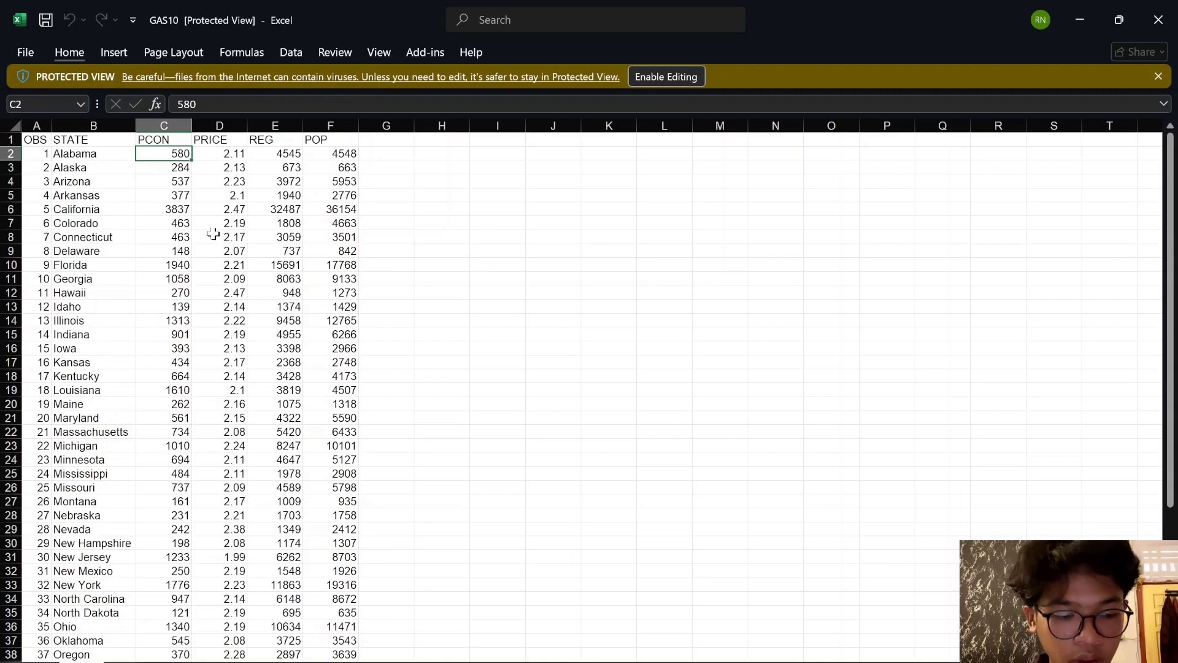
pyautogui.click(170, 142)
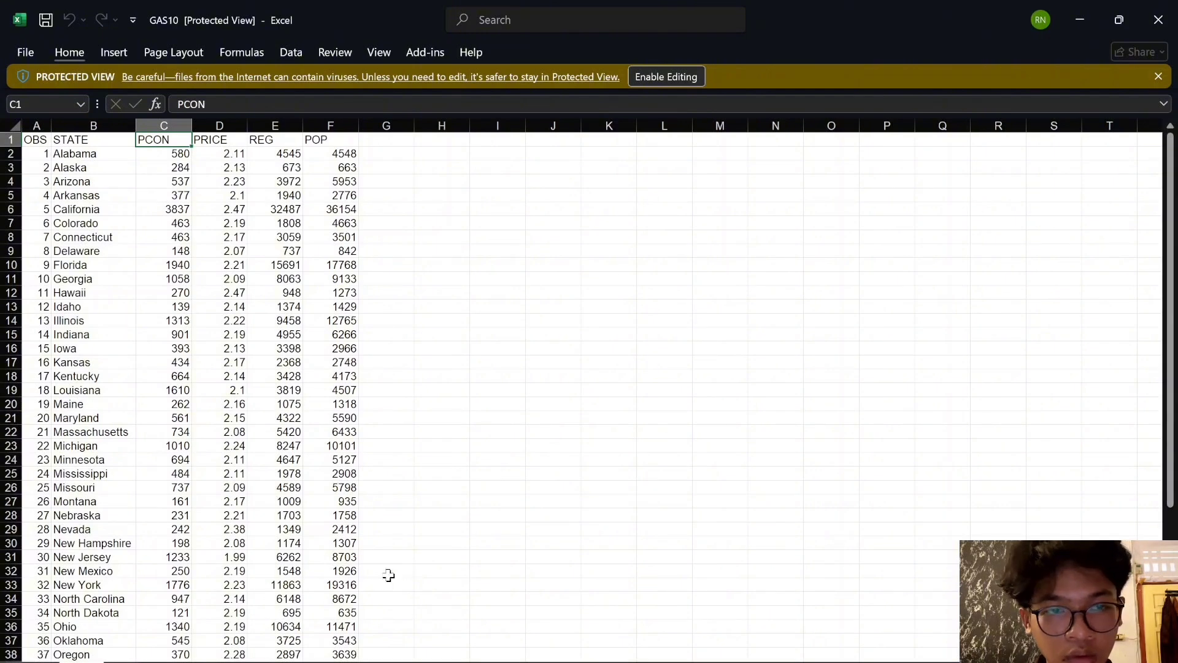
pyautogui.scroll(-2, 368, 573)
pyautogui.scroll(-9, 321, 573)
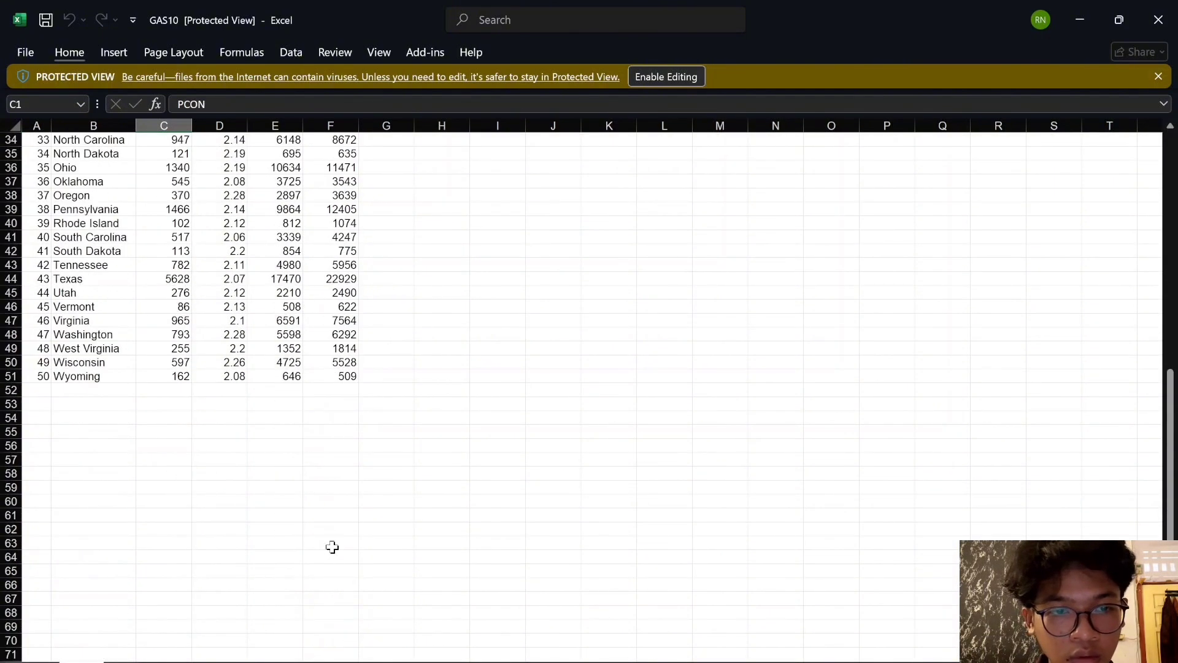
pyautogui.keyDown('shift'); pyautogui.click(336, 375); pyautogui.keyUp('shift')
pyautogui.hotkey('ctrl', 'c')
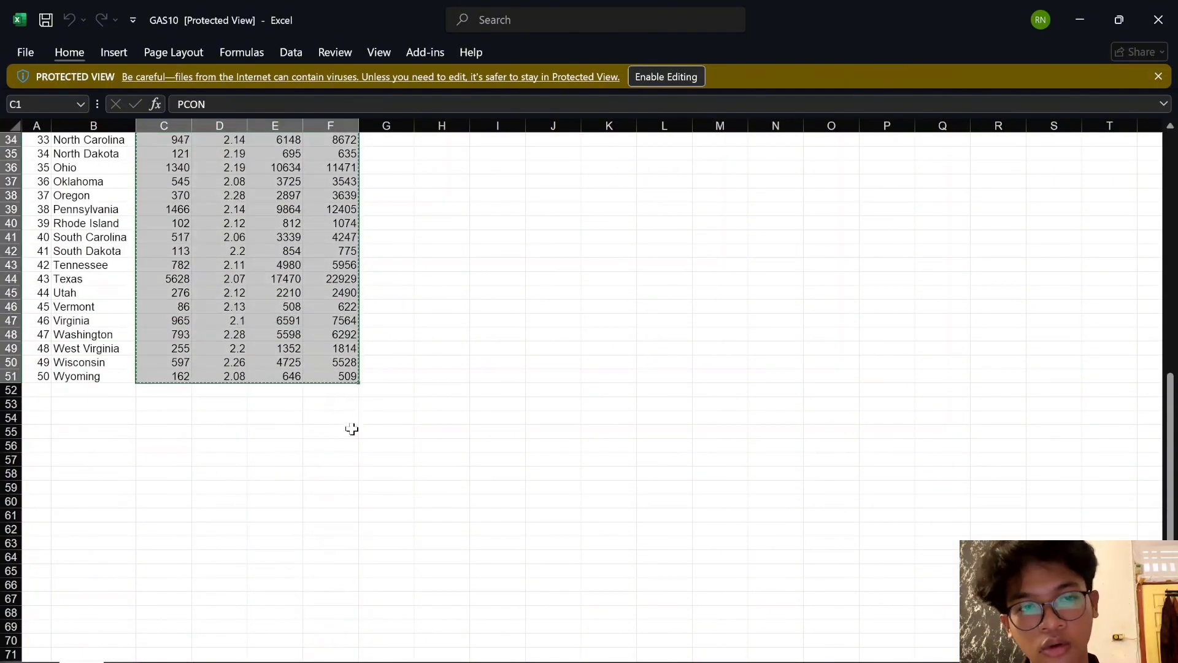
# Switch to EViews, create an Unstructured / Undated workfile with 50 observations and move its window slightly.
pyautogui.hotkey('alt', 'Tab')
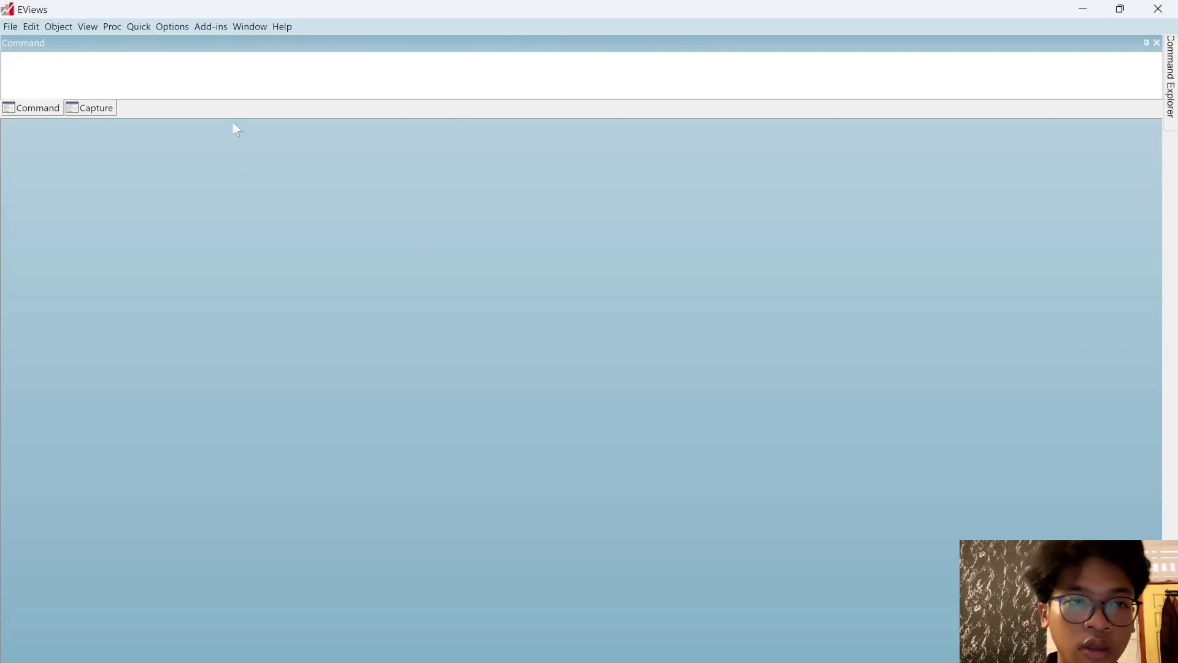
pyautogui.hotkey('ctrl', 'n')
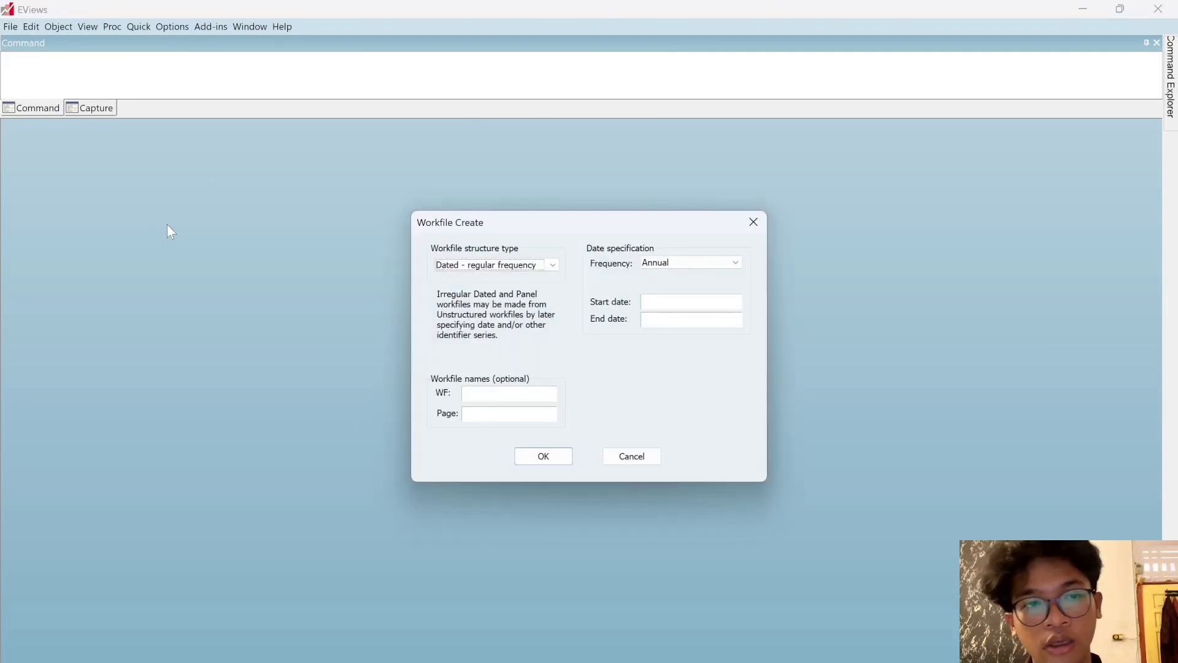
pyautogui.click(522, 267)
pyautogui.click(522, 277)
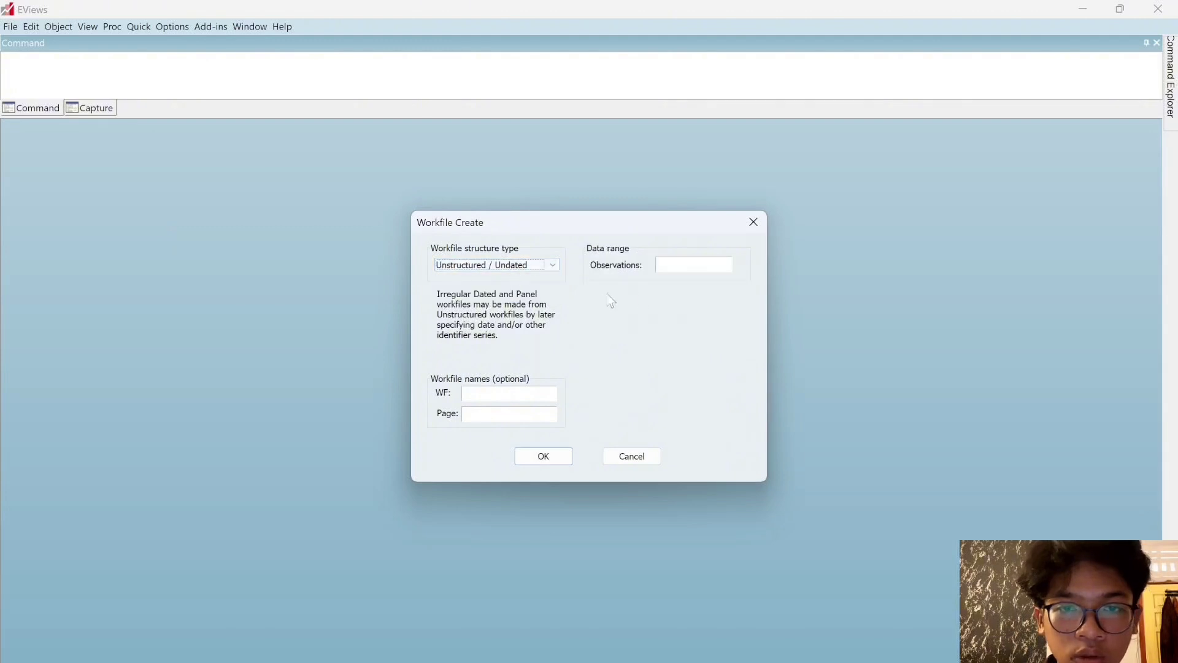
pyautogui.press('Tab')
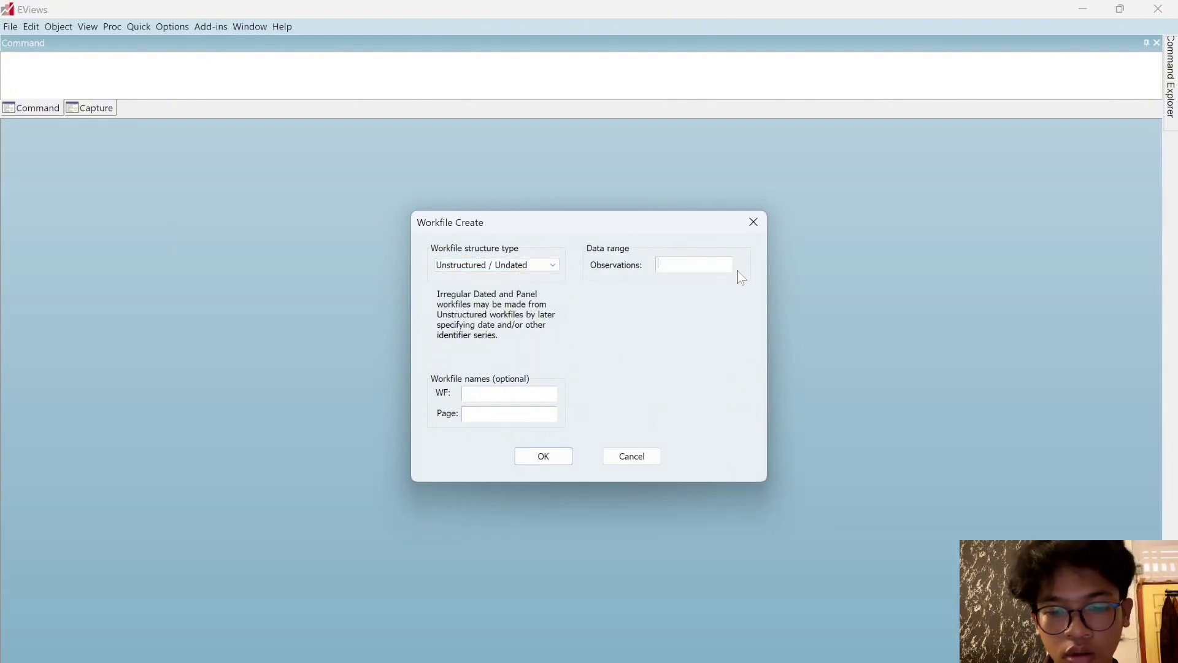
pyautogui.write('50')
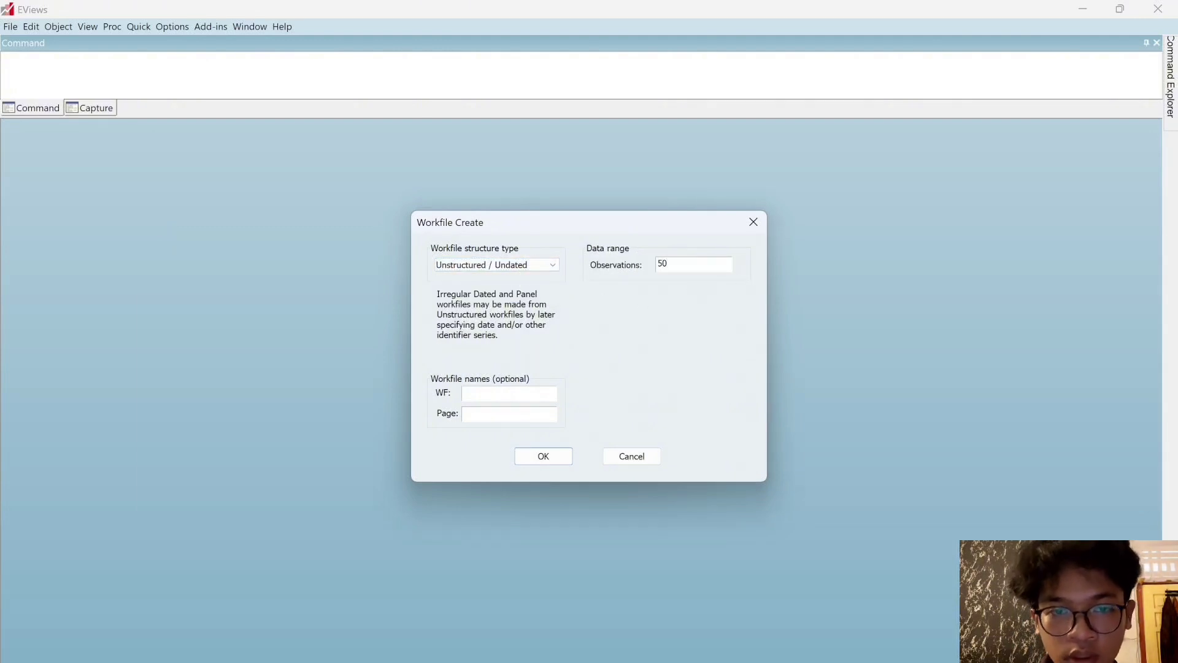
pyautogui.press('Return')
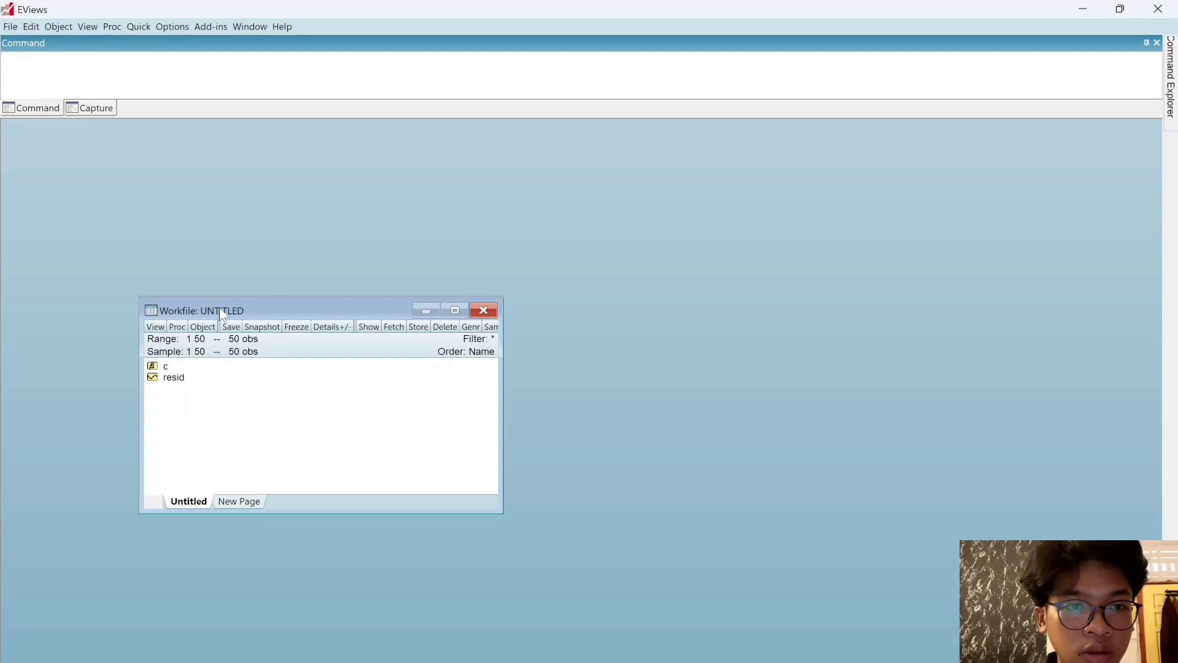
pyautogui.moveTo(226, 314); pyautogui.dragTo(299, 268)
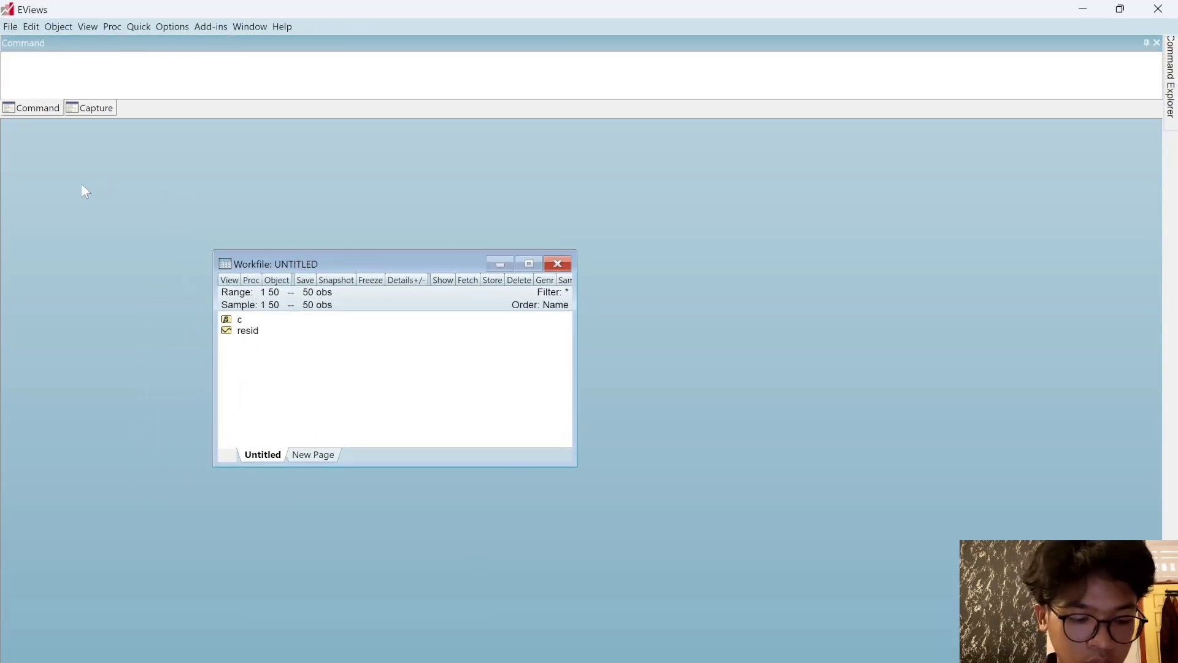
# Paste the copied PCON, PRICE, REG and POP data into an empty group, check the rows and move the group window aside.
pyautogui.click(230, 281)
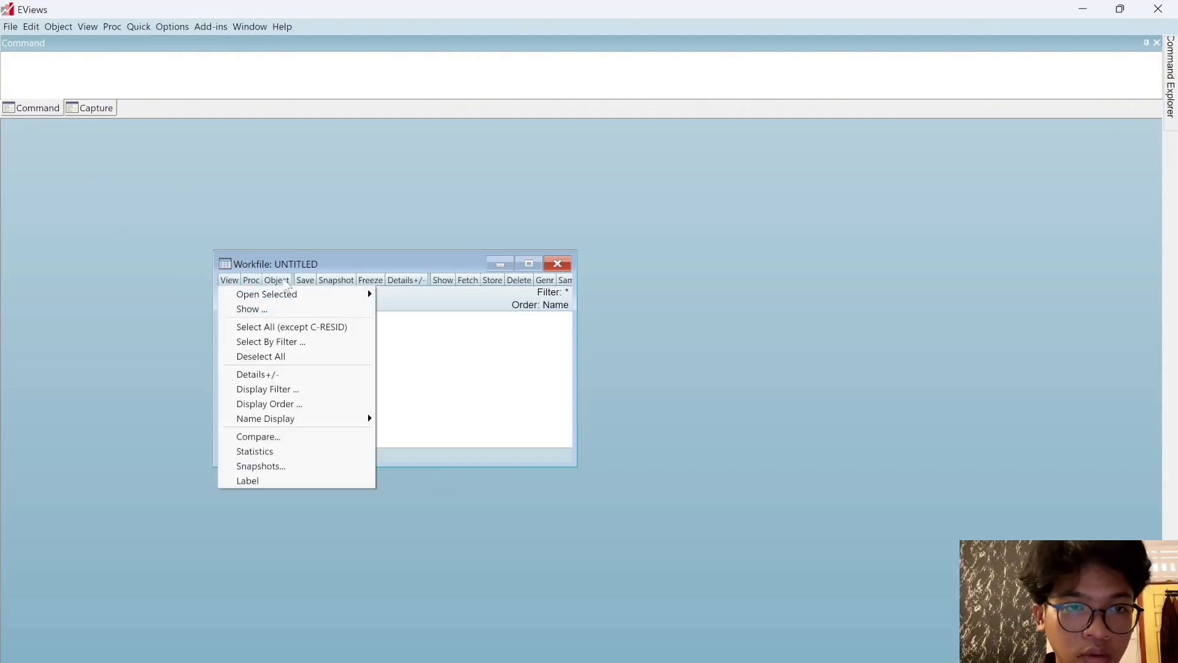
pyautogui.click(138, 27)
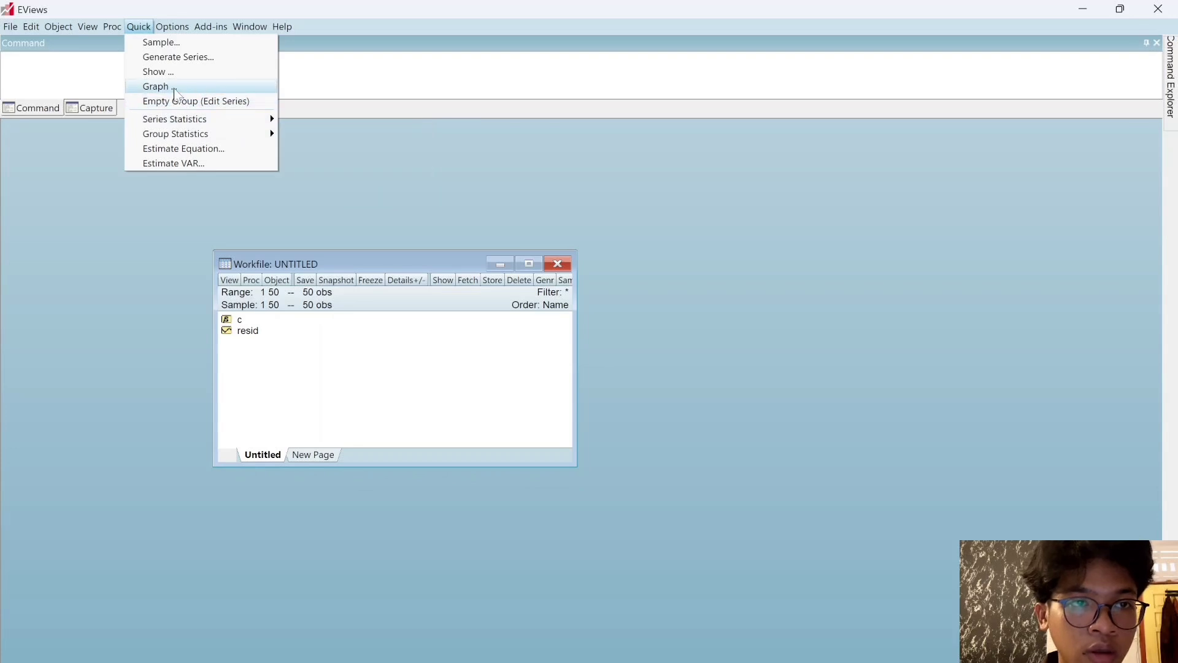
pyautogui.click(161, 102)
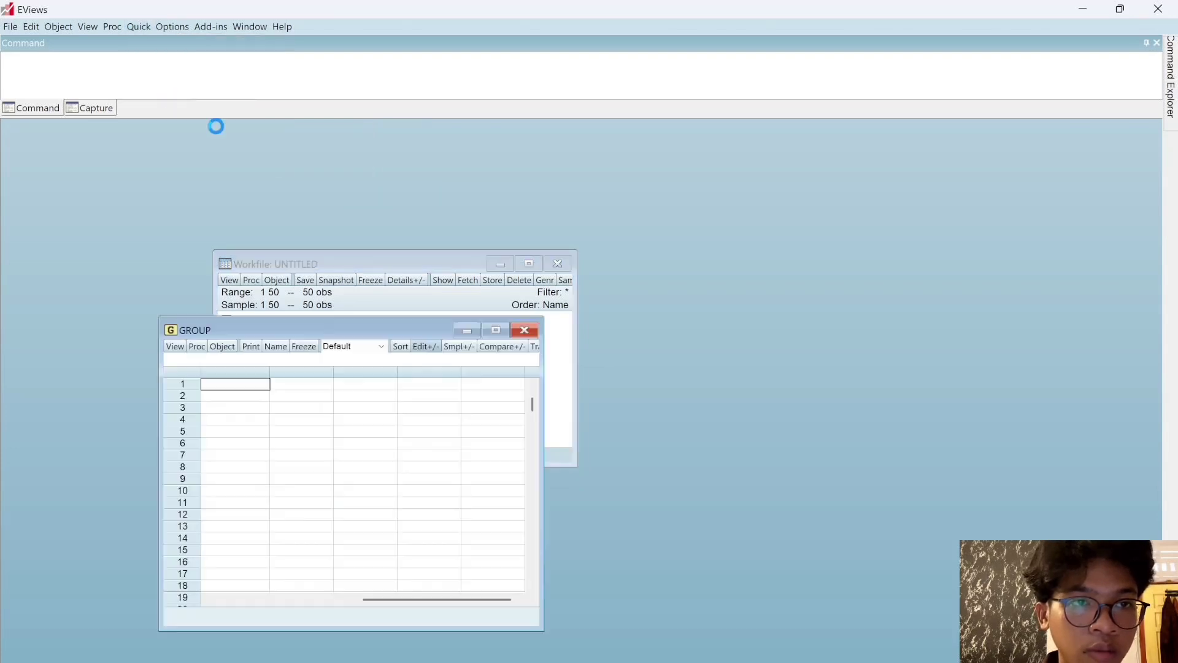
pyautogui.click(228, 385)
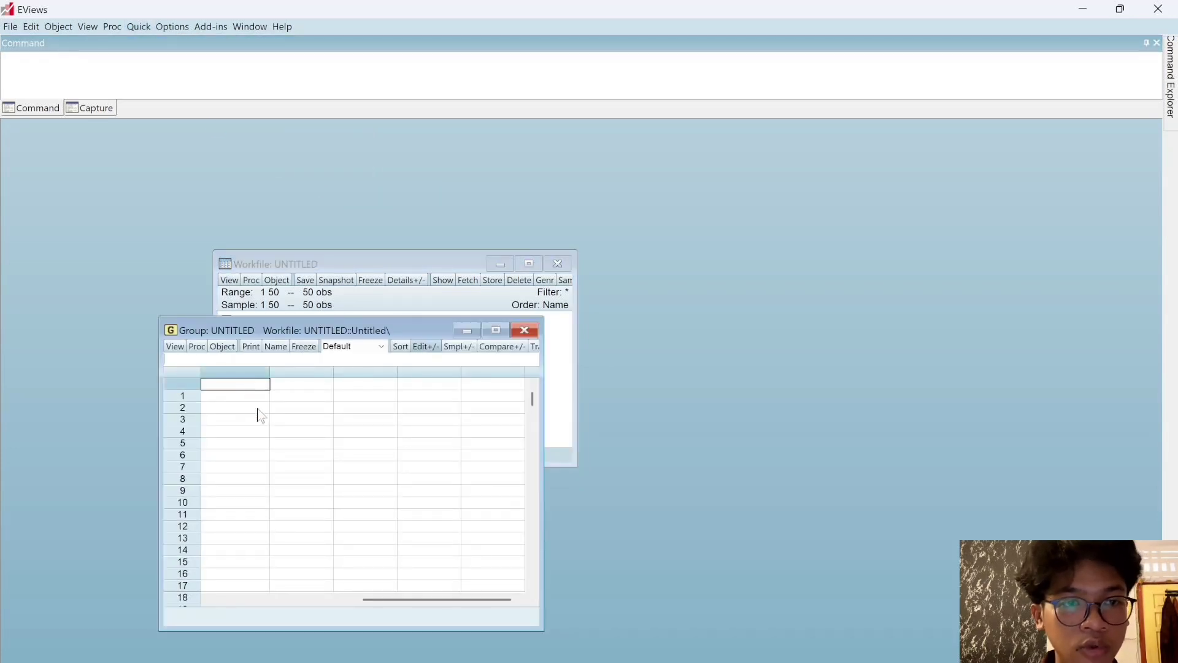
pyautogui.hotkey('ctrl', 'v')
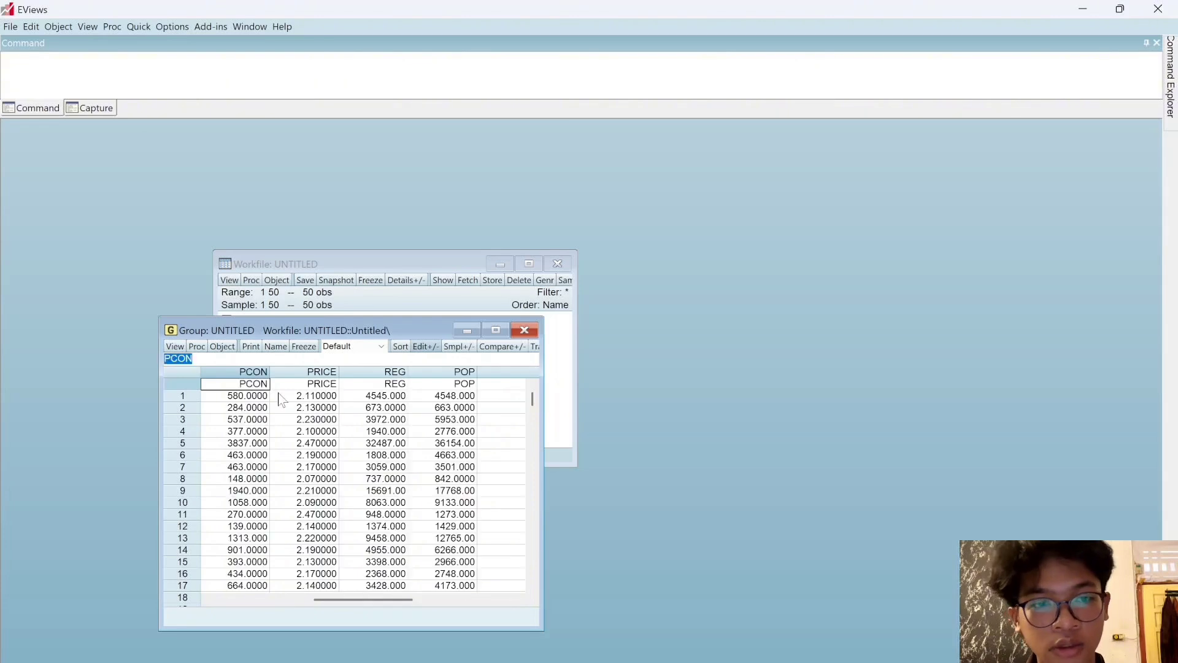
pyautogui.scroll(-10, 273, 442)
pyautogui.scroll(11, 283, 458)
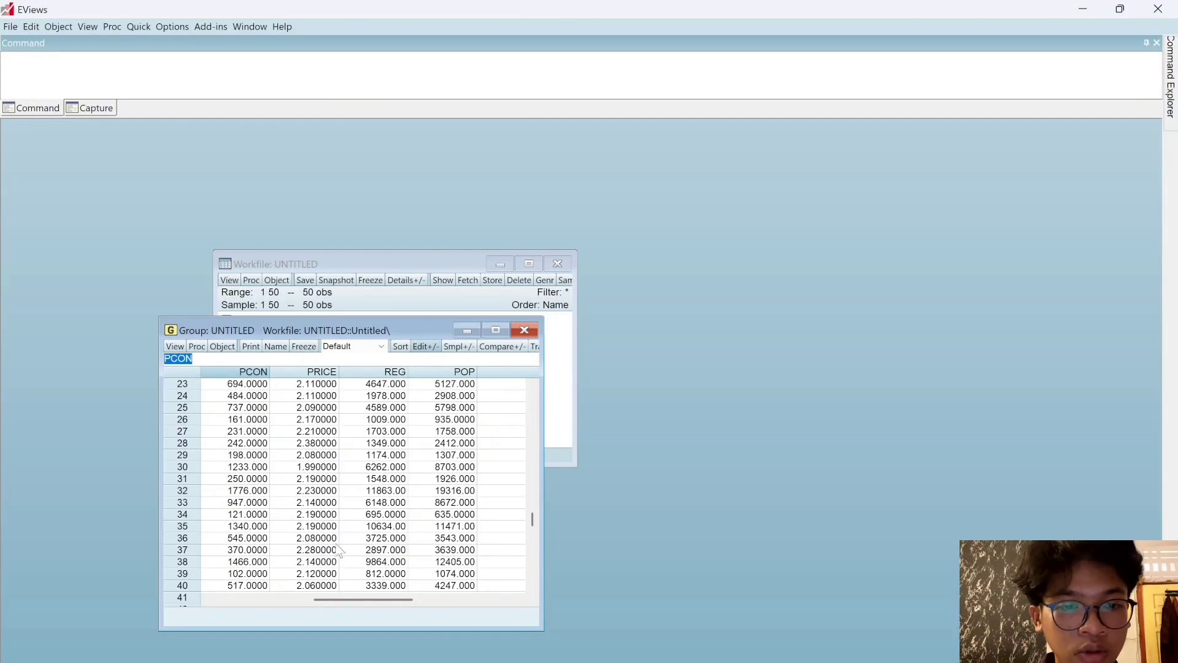
pyautogui.moveTo(258, 330); pyautogui.dragTo(109, 197)
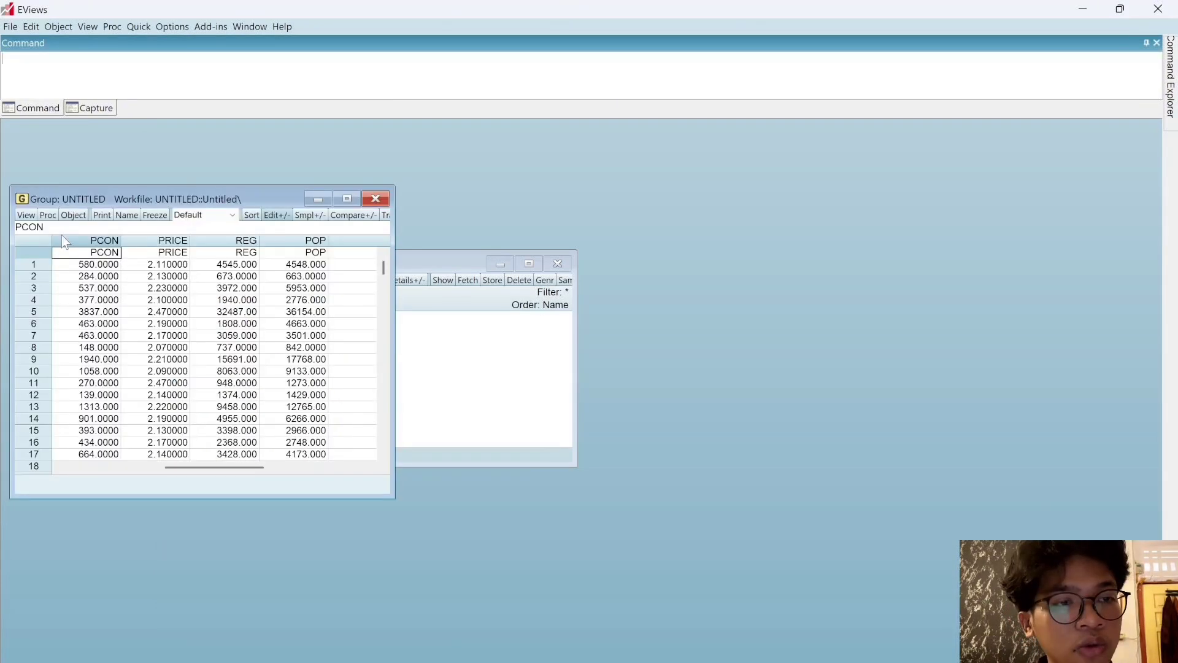
# Make an equation from the group, place the constant after PCON ahead of price, reg and pop, and estimate it by least squares.
pyautogui.click(49, 216)
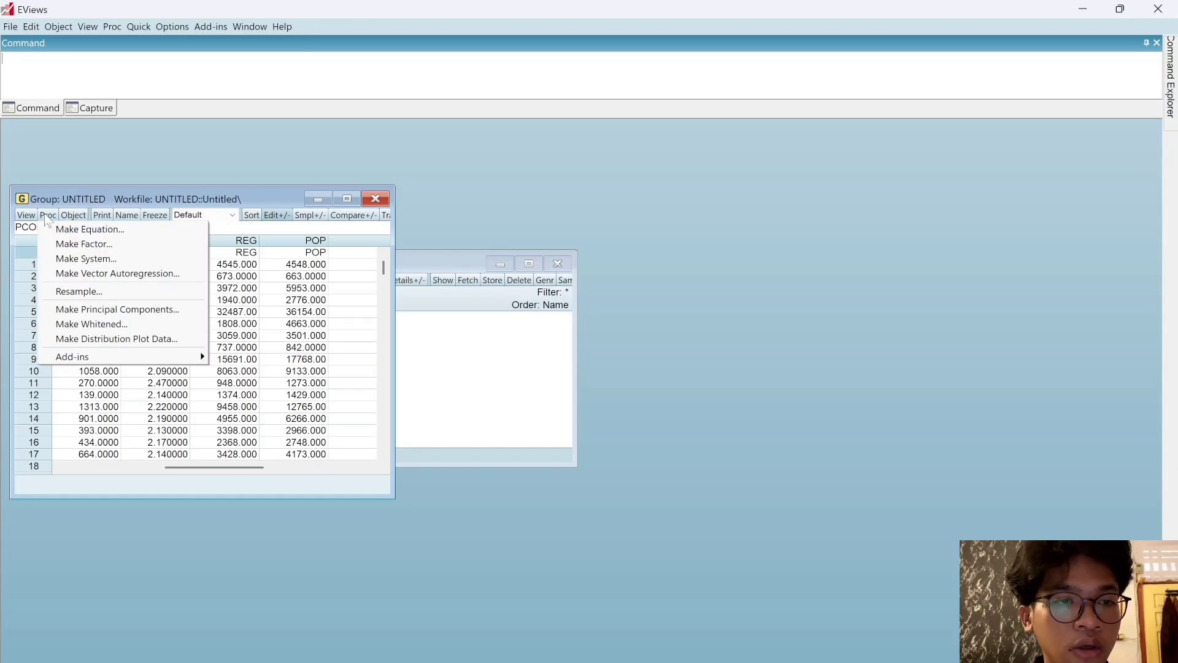
pyautogui.click(91, 230)
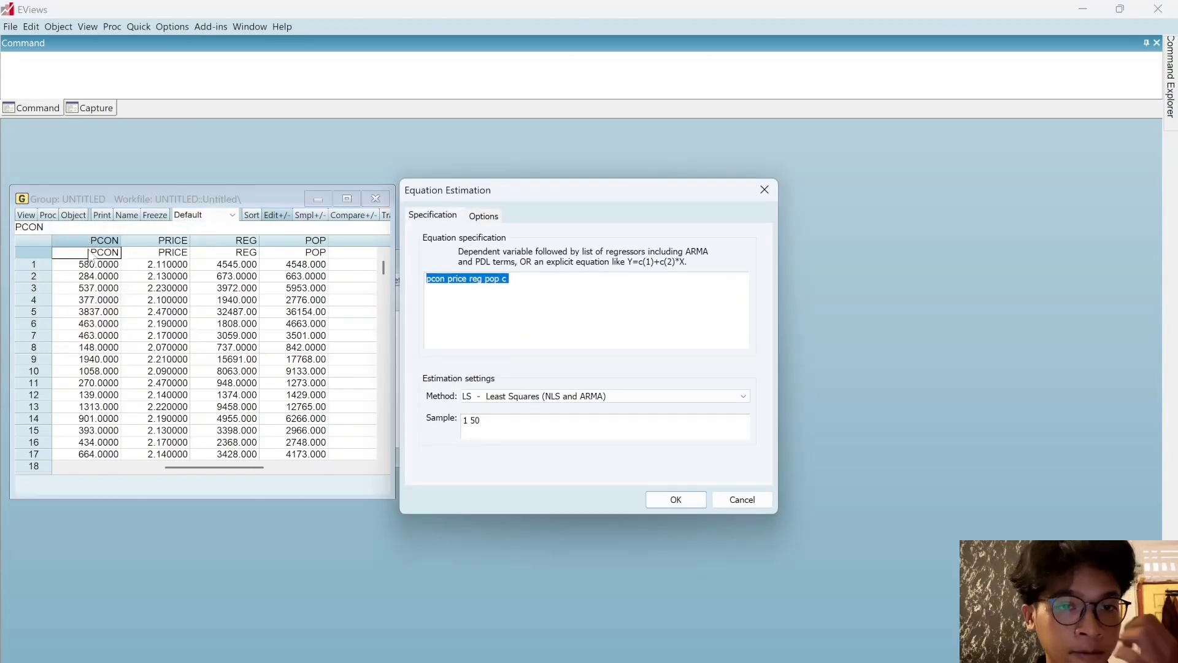
pyautogui.click(507, 280)
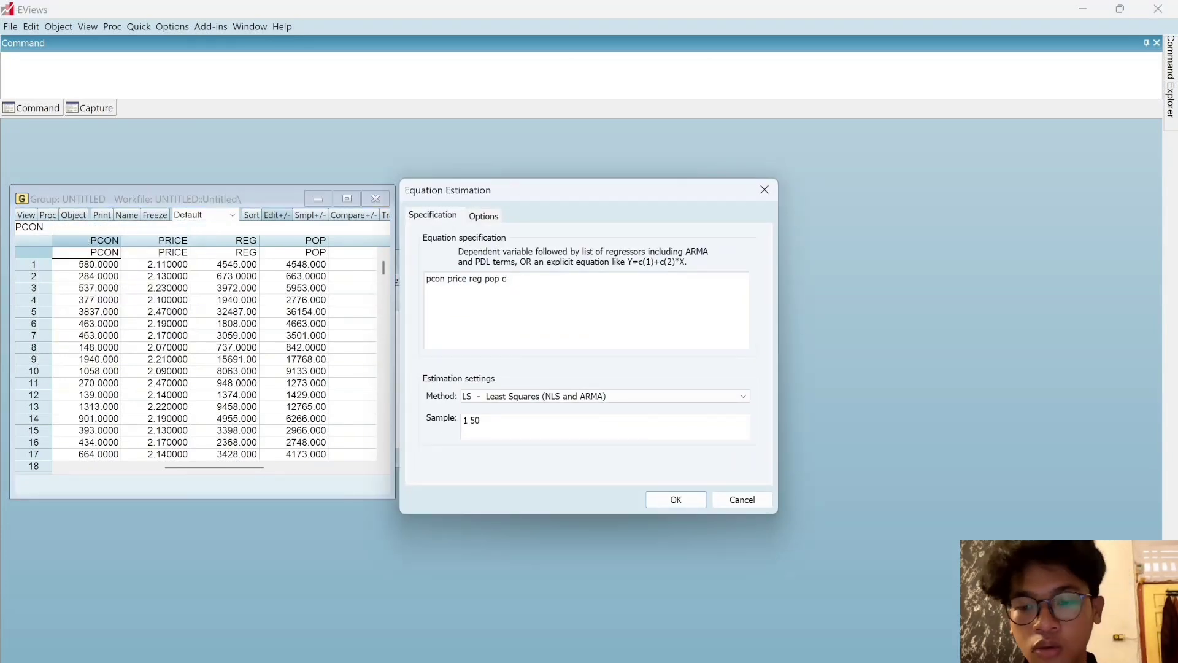
pyautogui.press('BackSpace')
pyautogui.press('BackSpace')
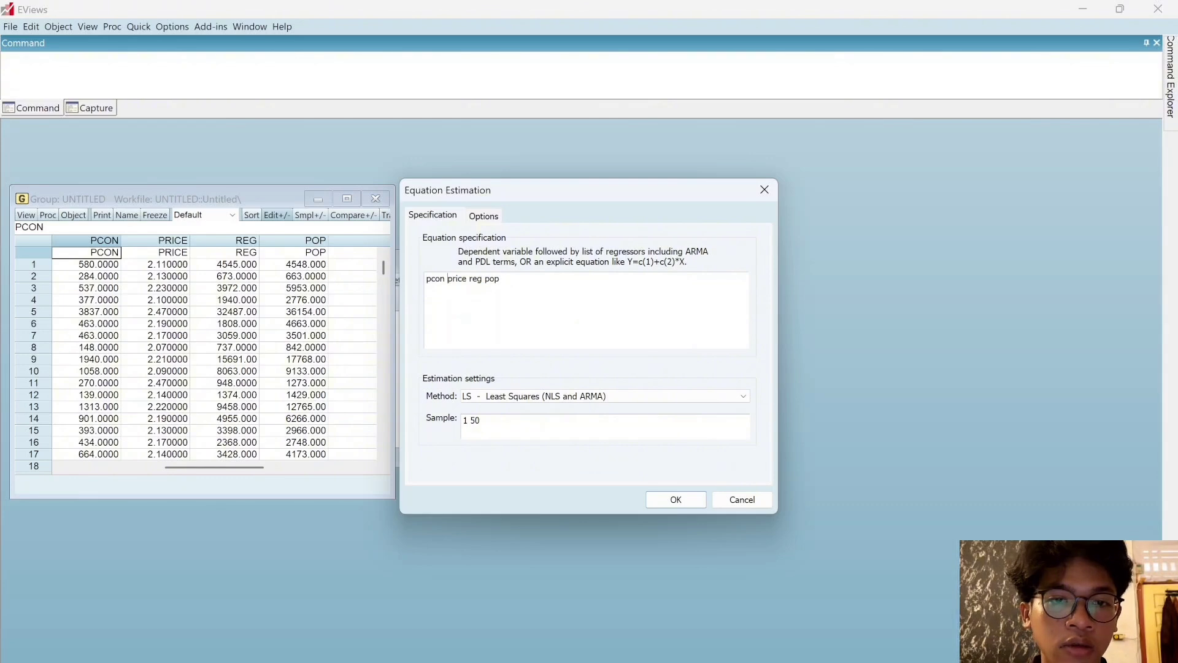
pyautogui.click(448, 279)
pyautogui.write('c')
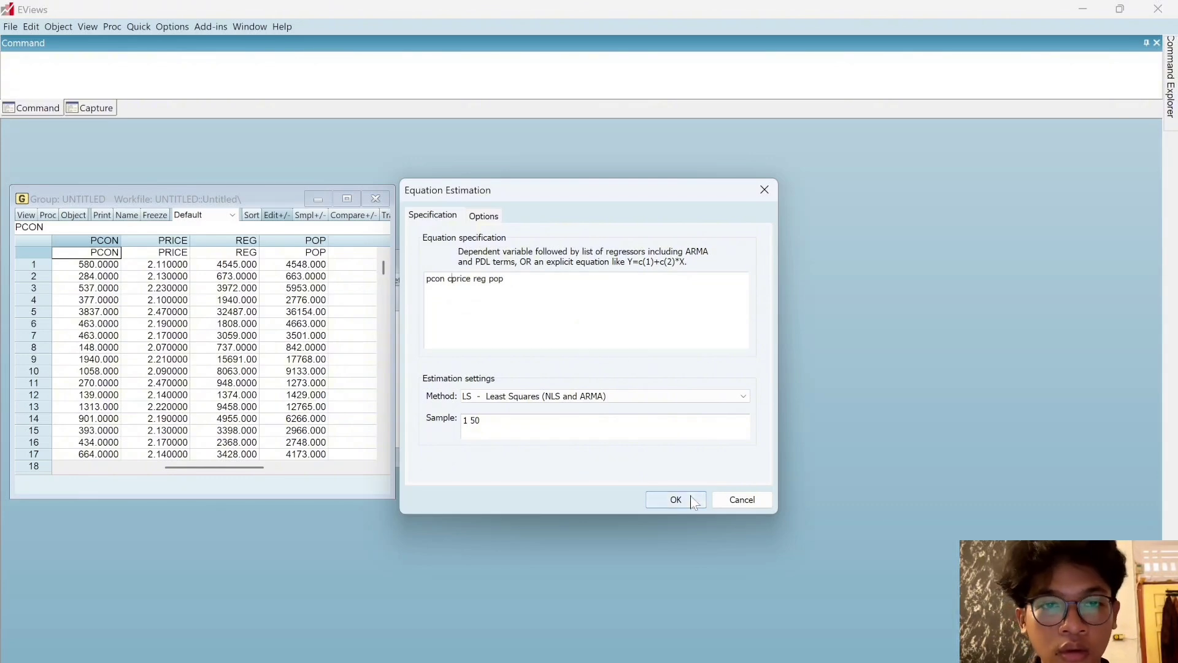
pyautogui.click(694, 501)
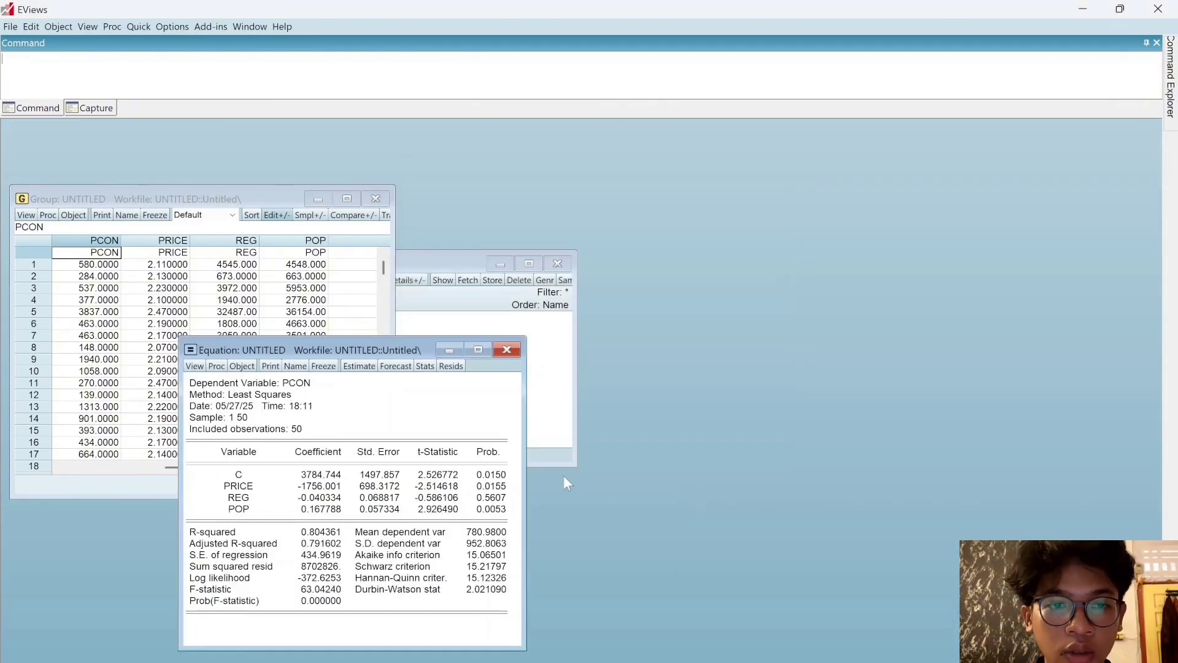
# Freeze the least squares output as a table, set it apart and move the equation window beside the data group.
pyautogui.moveTo(321, 351); pyautogui.dragTo(501, 186)
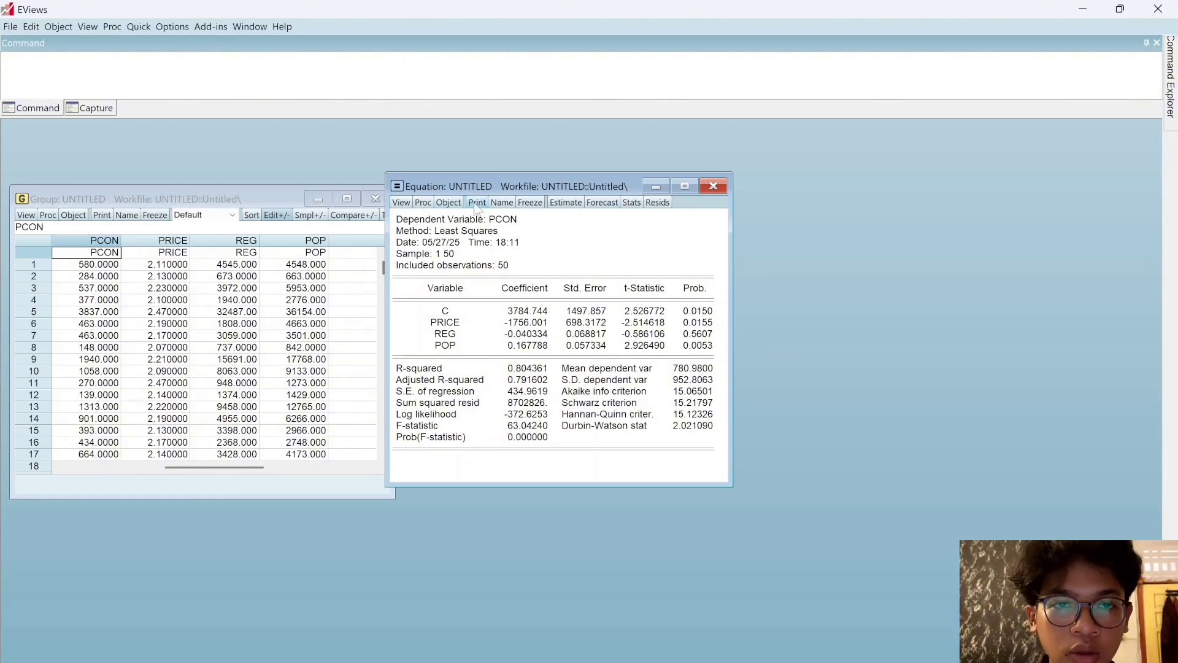
pyautogui.click(530, 203)
pyautogui.moveTo(432, 367); pyautogui.dragTo(1005, 225)
pyautogui.moveTo(569, 181); pyautogui.dragTo(309, 202)
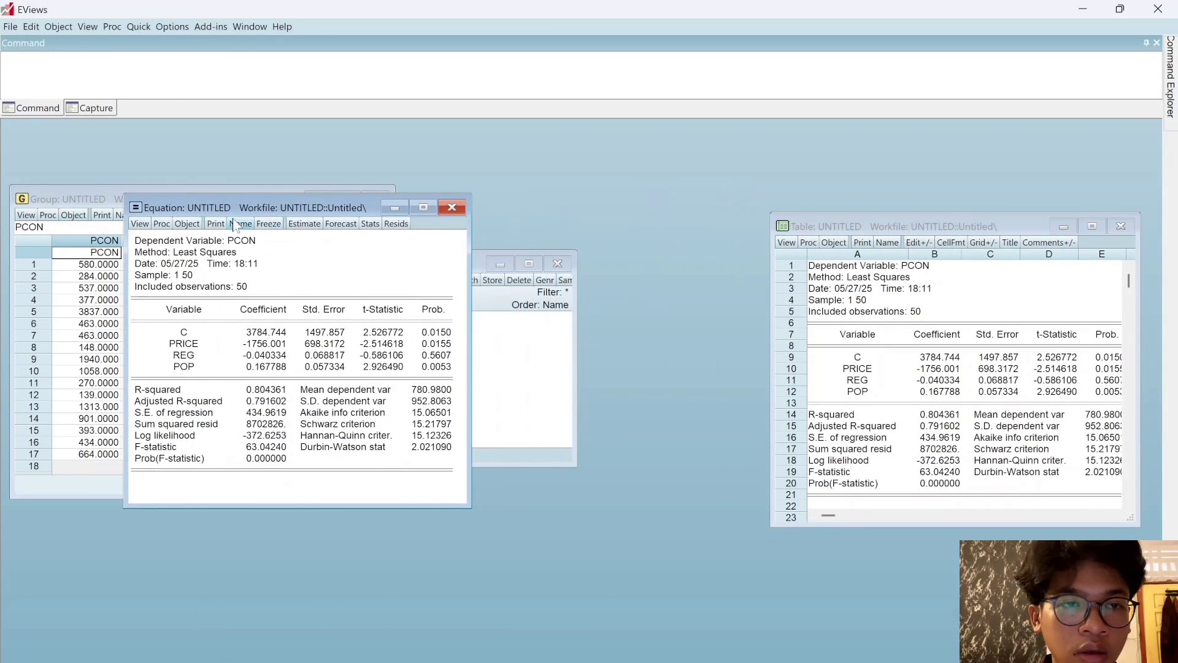
# Re-estimate the equation with ROBUSTLS - Robust Least Squares using M-estimation and arrange its output beside the frozen least squares table.
pyautogui.click(304, 224)
pyautogui.click(244, 398)
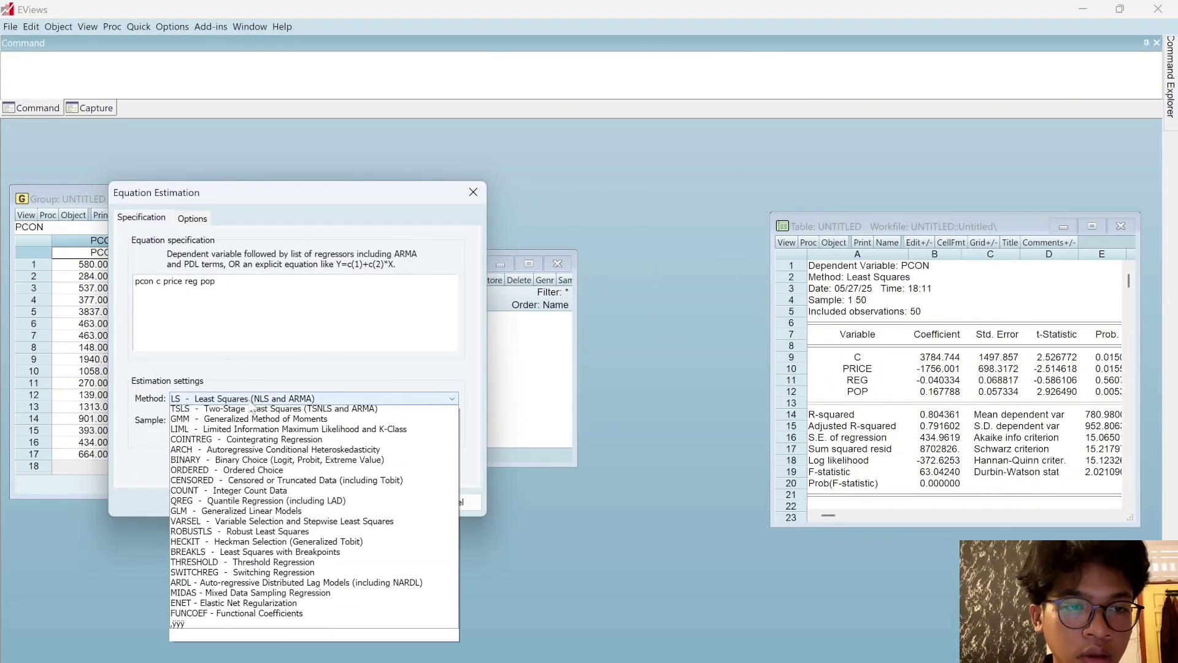
pyautogui.click(205, 543)
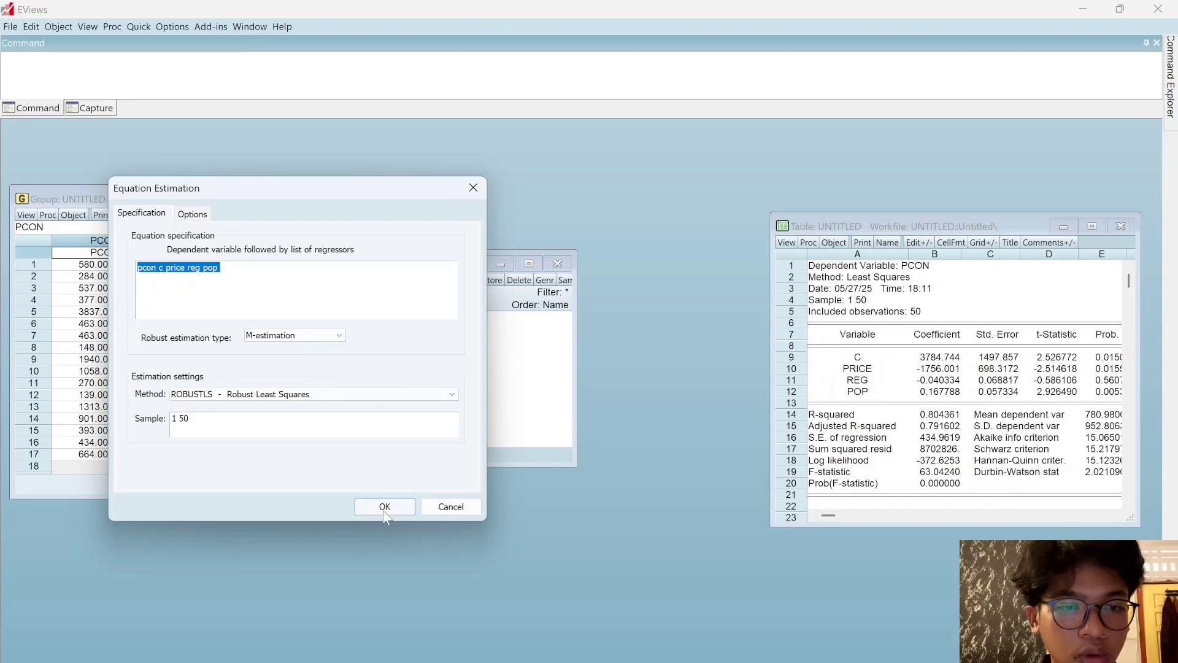
pyautogui.click(387, 509)
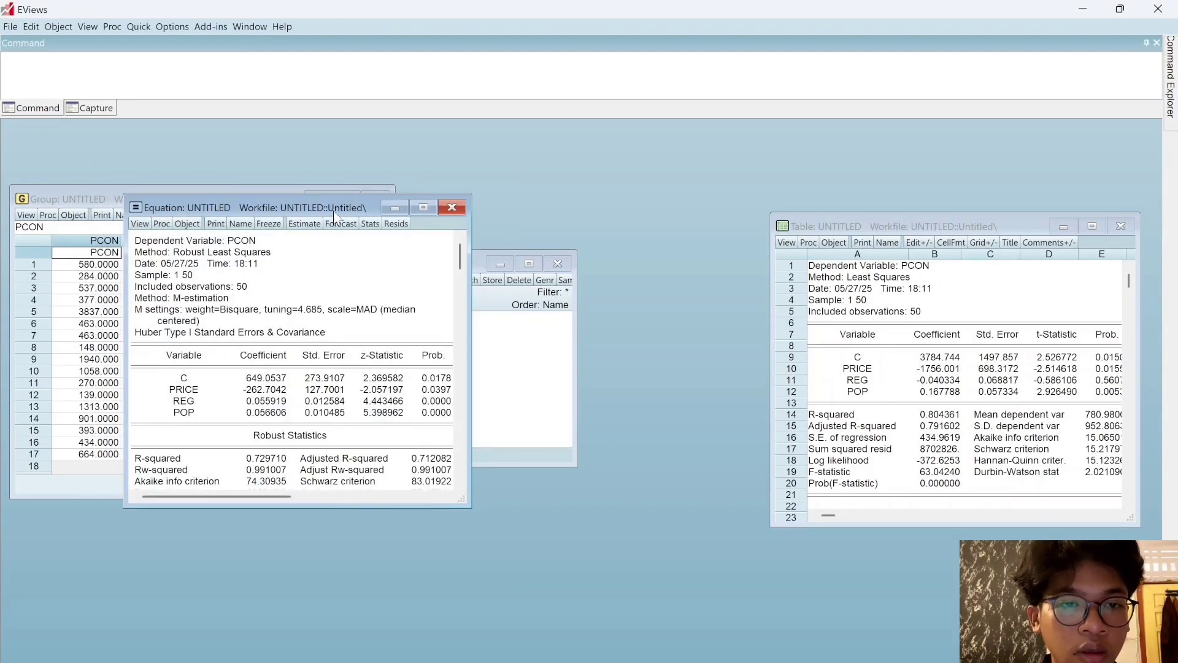
pyautogui.moveTo(337, 208); pyautogui.dragTo(593, 219)
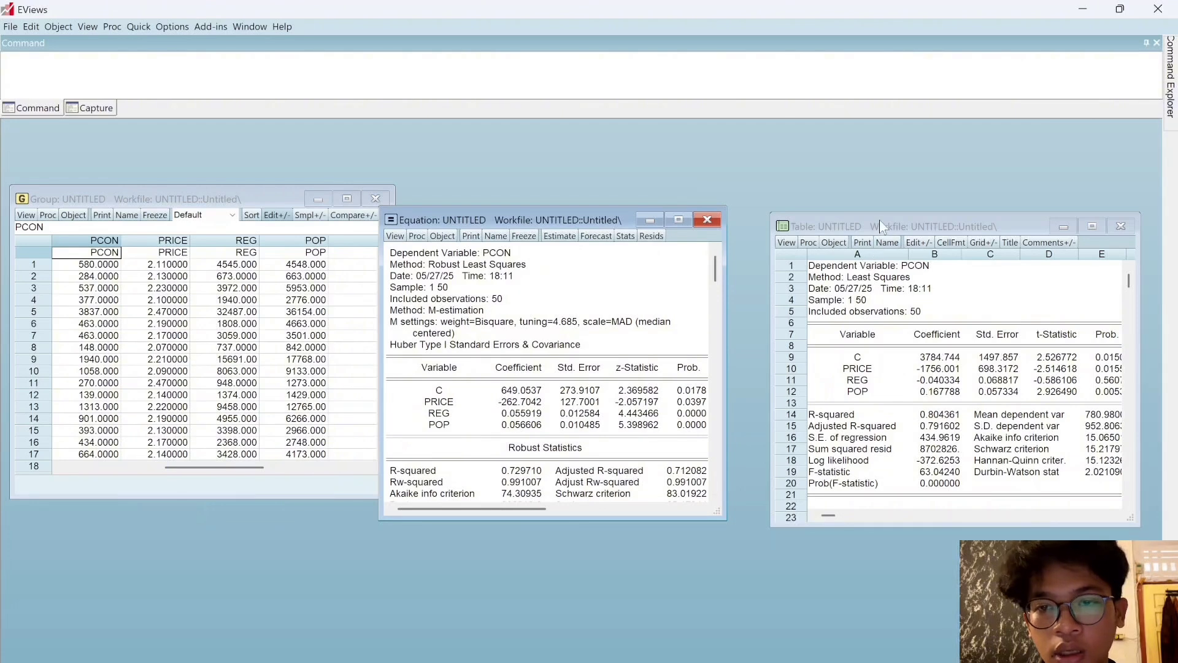
pyautogui.moveTo(882, 227); pyautogui.dragTo(855, 222)
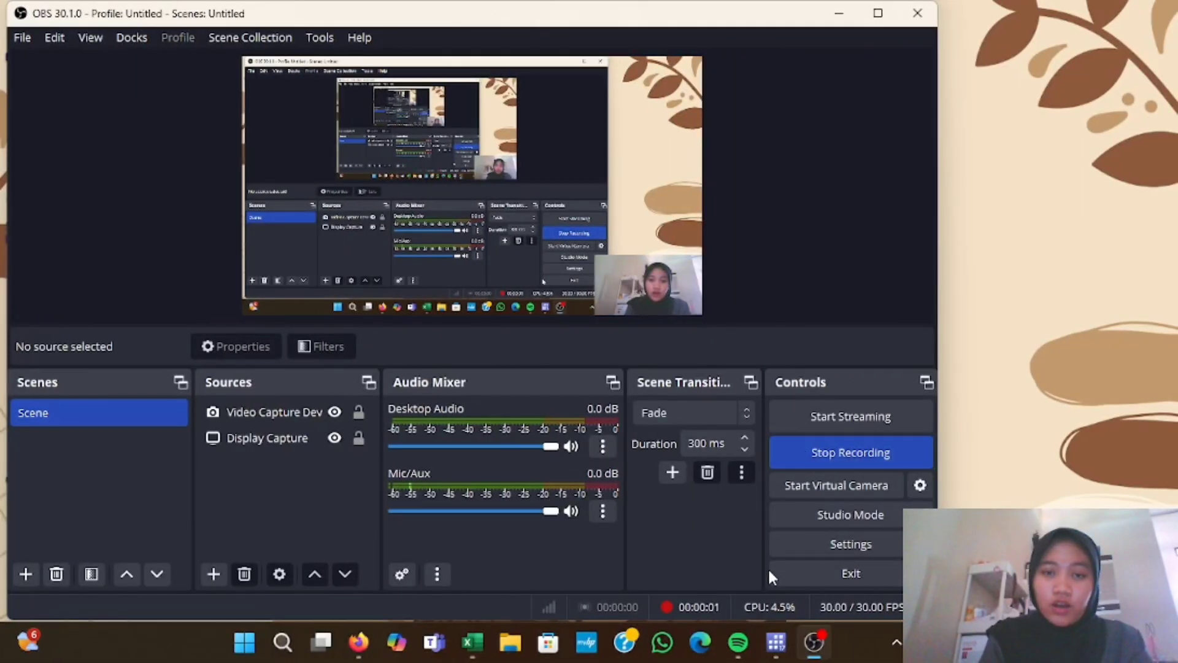
# Switch to the CHICK9 workbook in Excel and copy the selected data with headers, A1:H30.
pyautogui.click(768, 652)
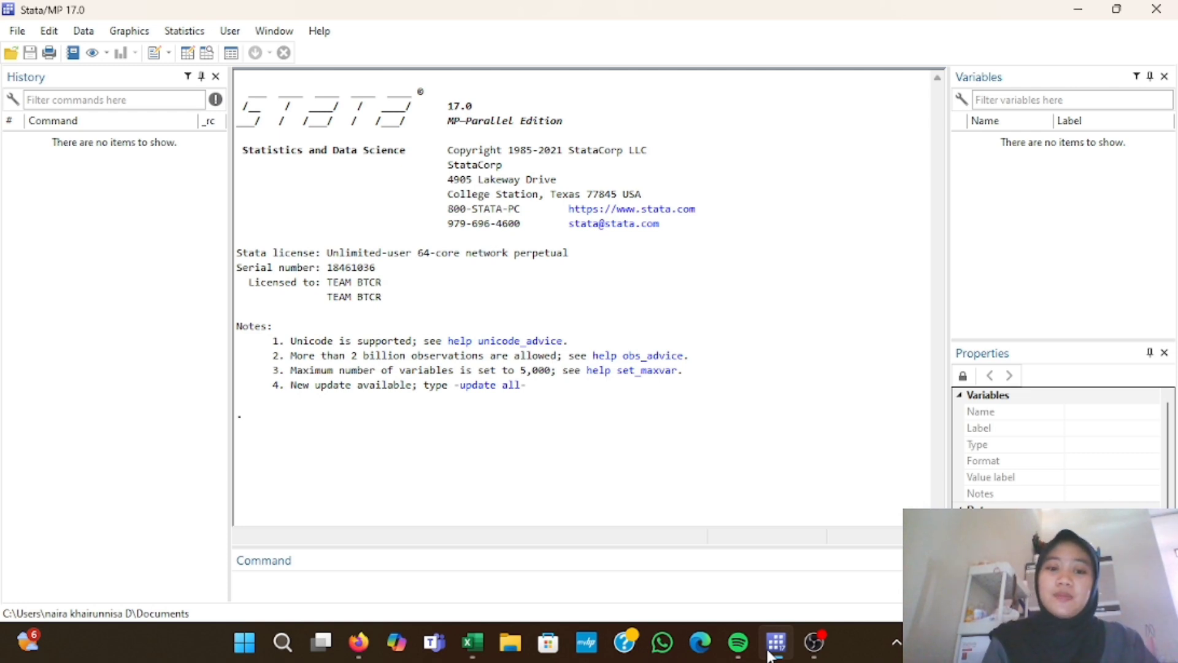
pyautogui.click(478, 652)
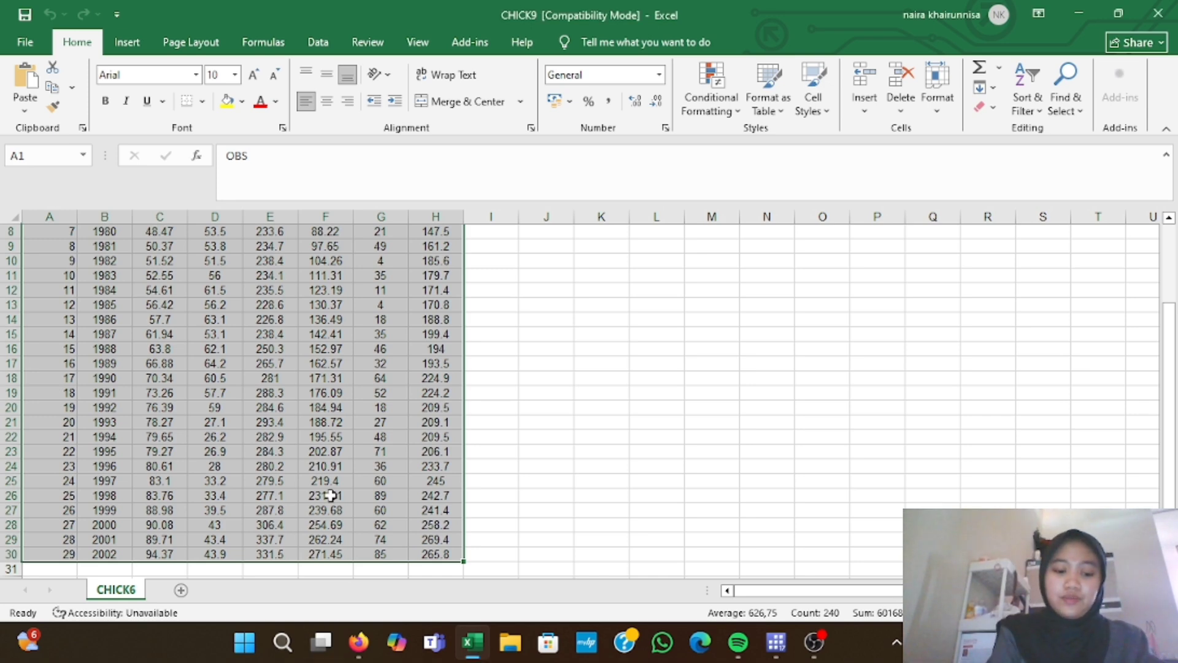
pyautogui.hotkey('ctrl', 'c')
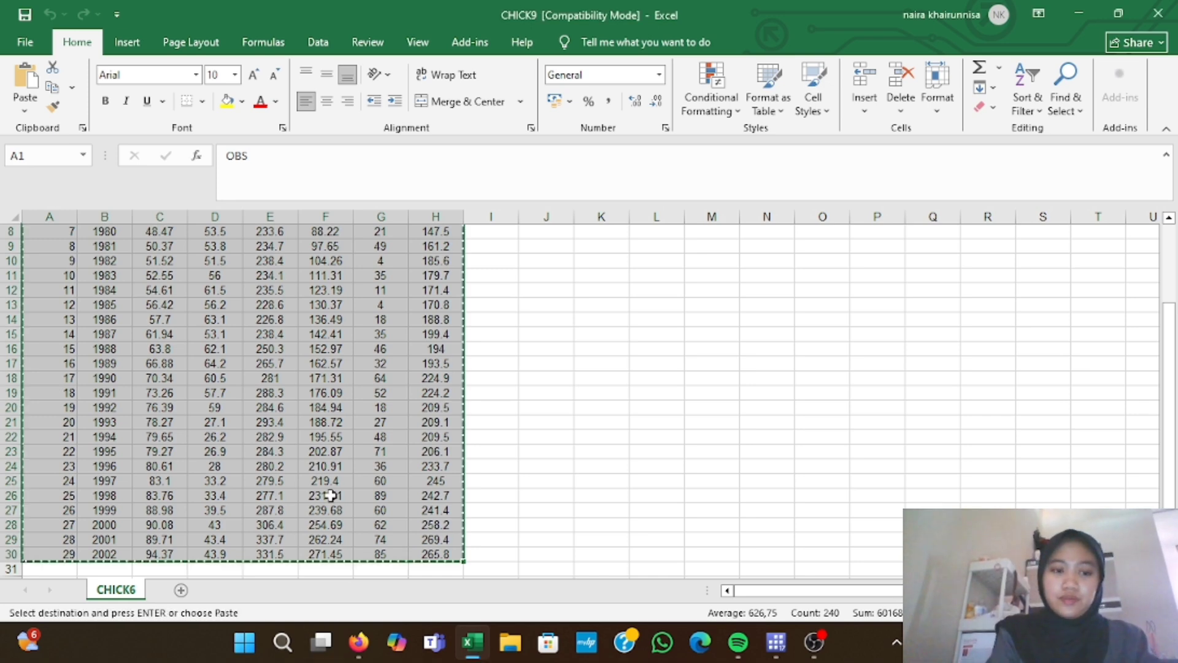
# Switch to Stata, paste the CHICK9 data into the Data Editor with the first row as variable names, and return to the command line.
pyautogui.click(775, 642)
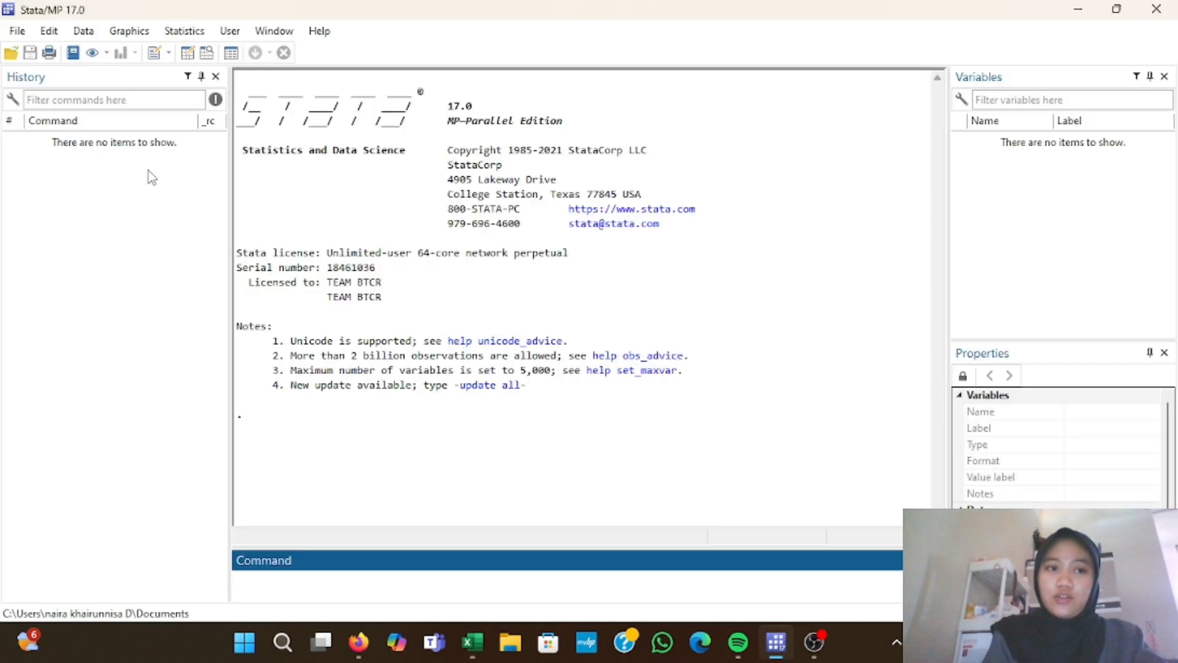
pyautogui.click(192, 54)
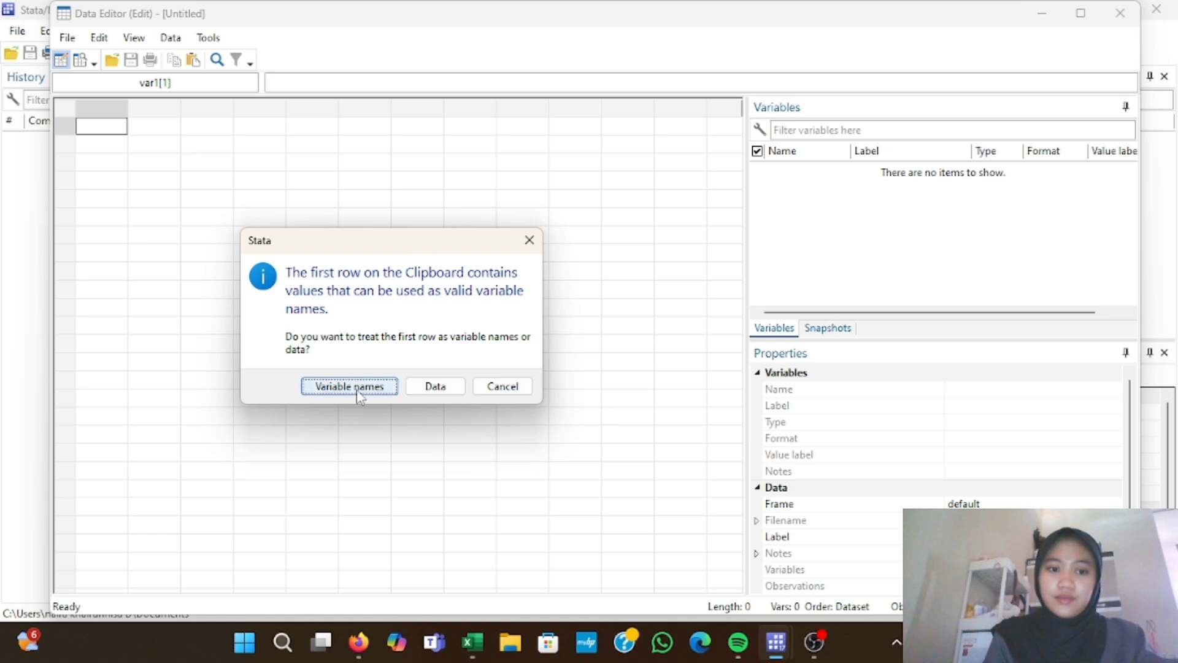
pyautogui.click(356, 389)
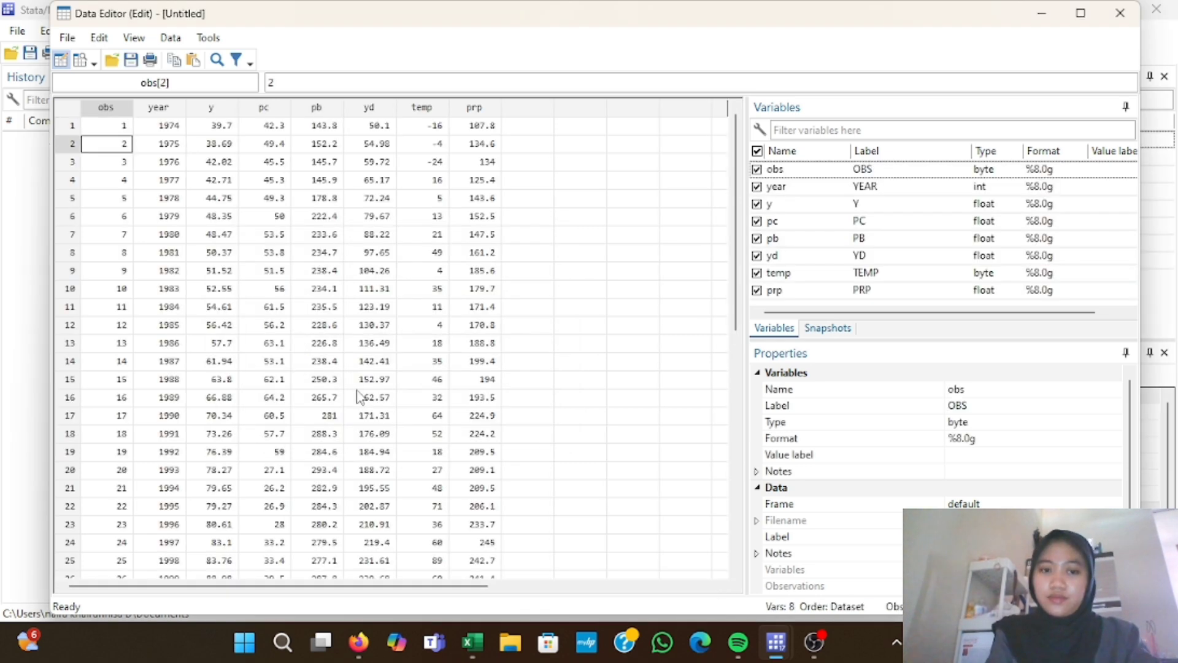
pyautogui.click(34, 373)
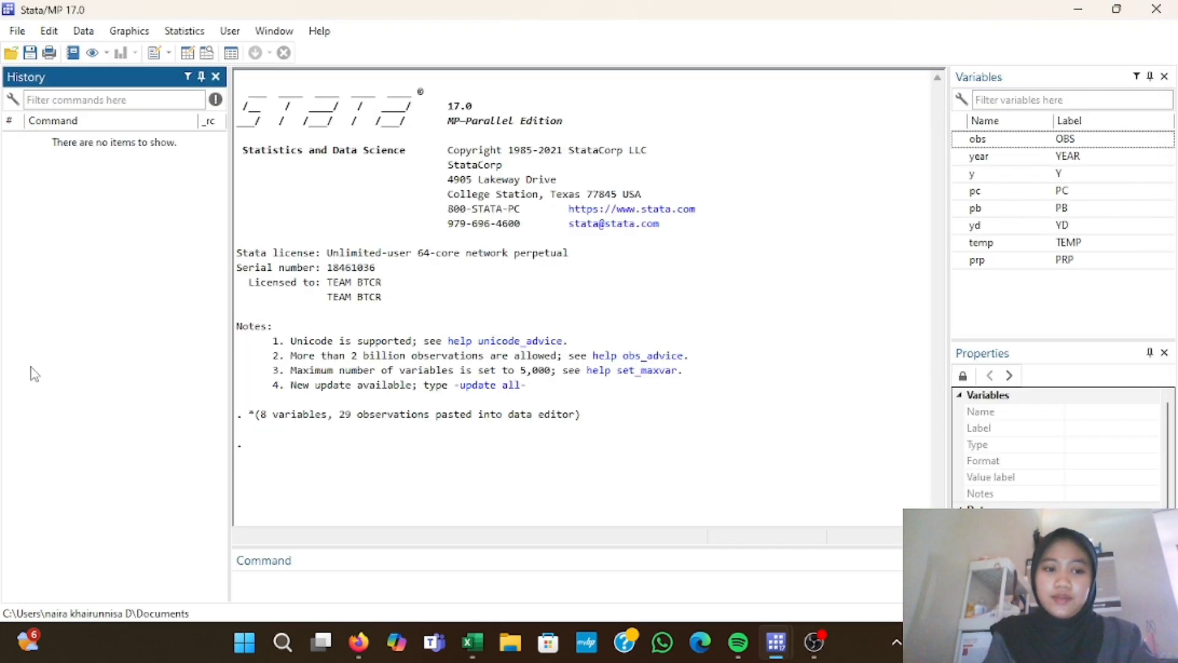
pyautogui.click(267, 581)
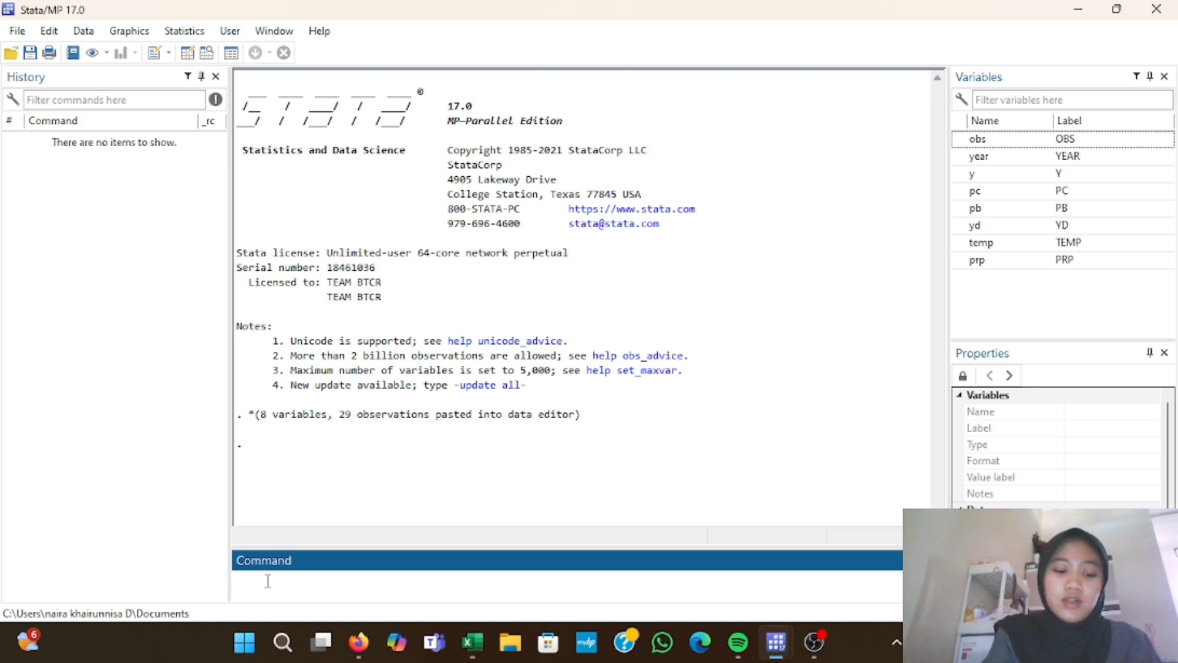
# Run the skewness and kurtosis normality test on y, pc, pb, yd, temp and prp with sktest.
pyautogui.write('sktest ')
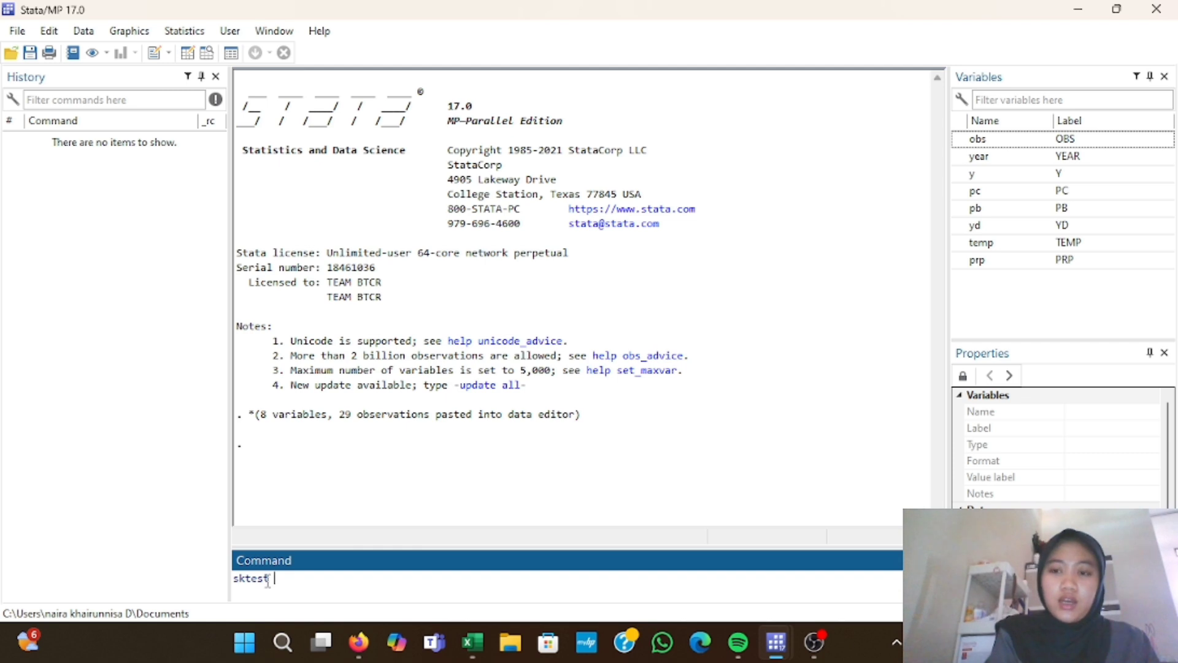
pyautogui.write('y pc')
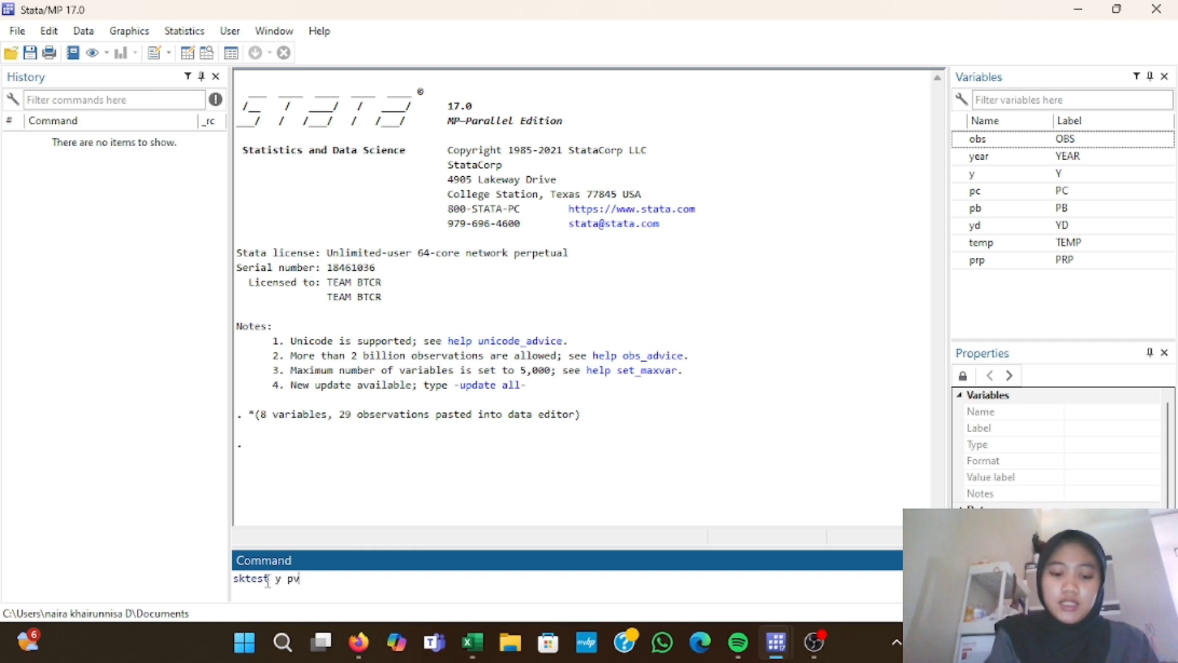
pyautogui.press('BackSpace')
pyautogui.write('c pb ')
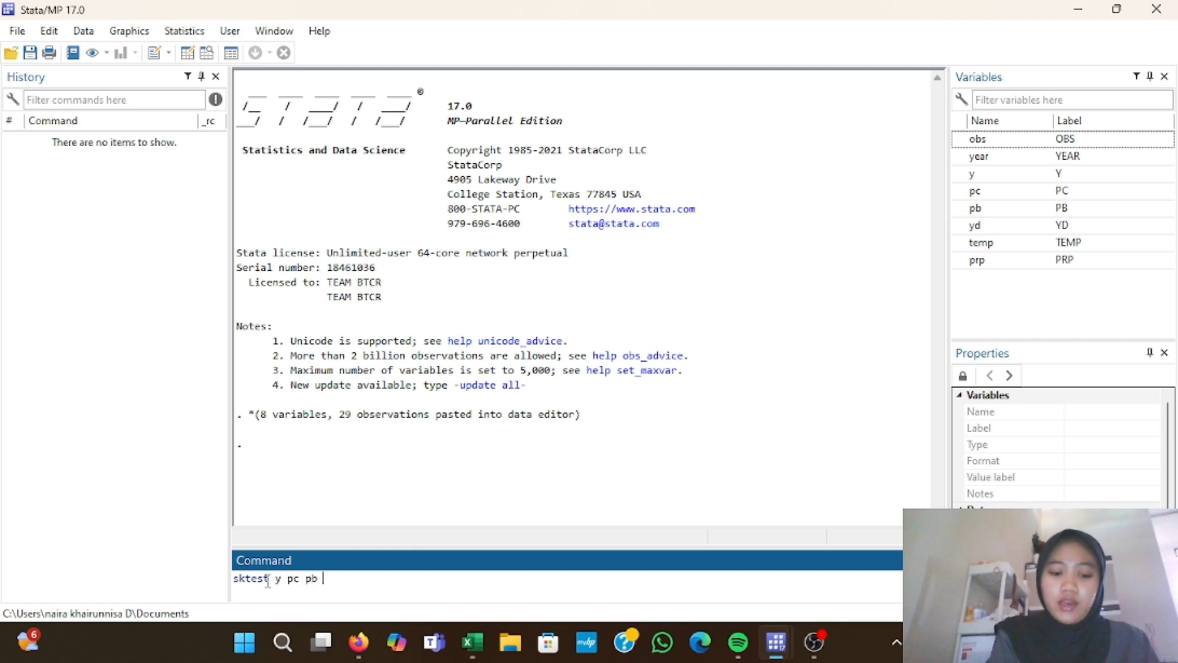
pyautogui.write('yd temp')
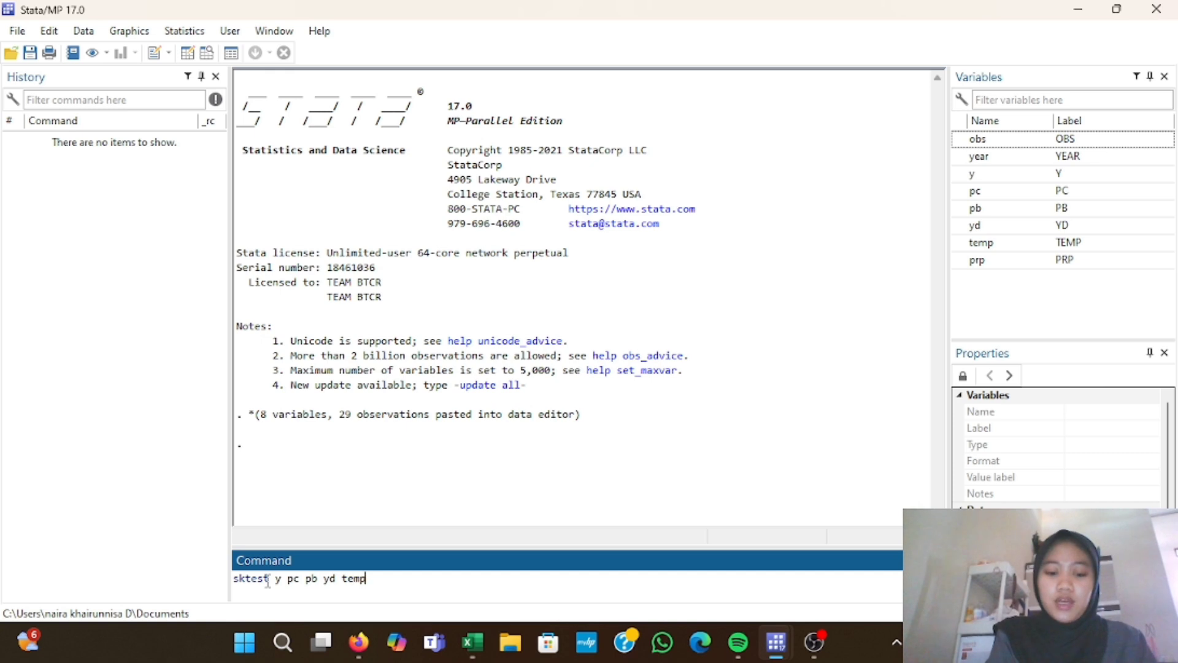
pyautogui.write(' prp')
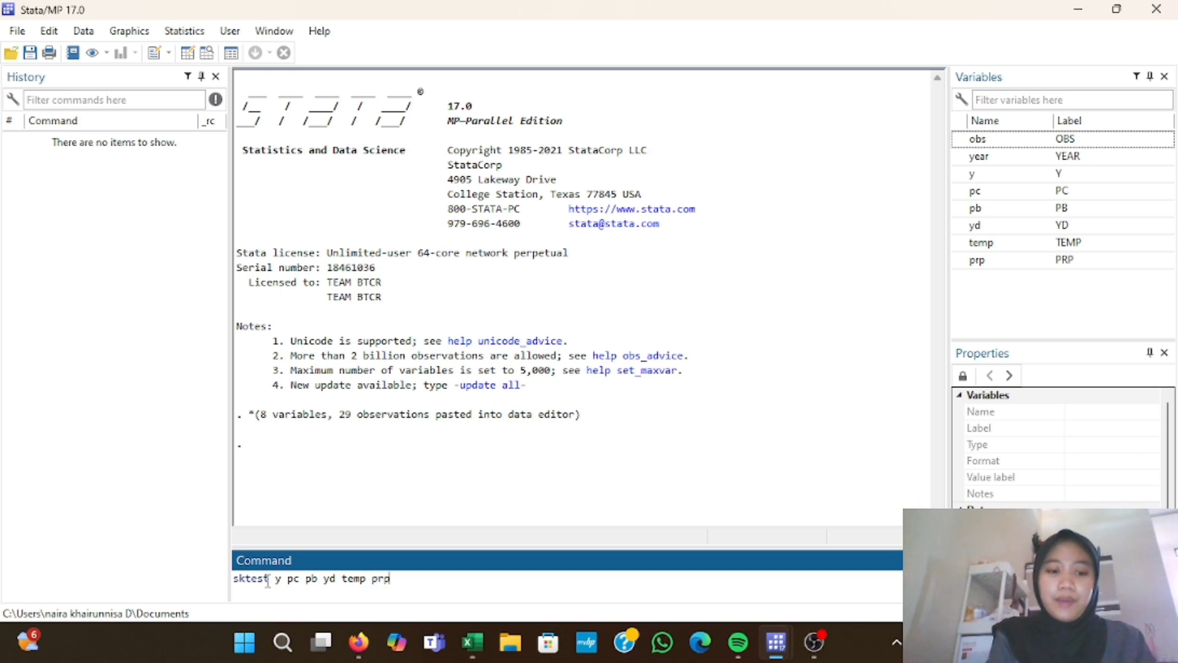
pyautogui.press('Return')
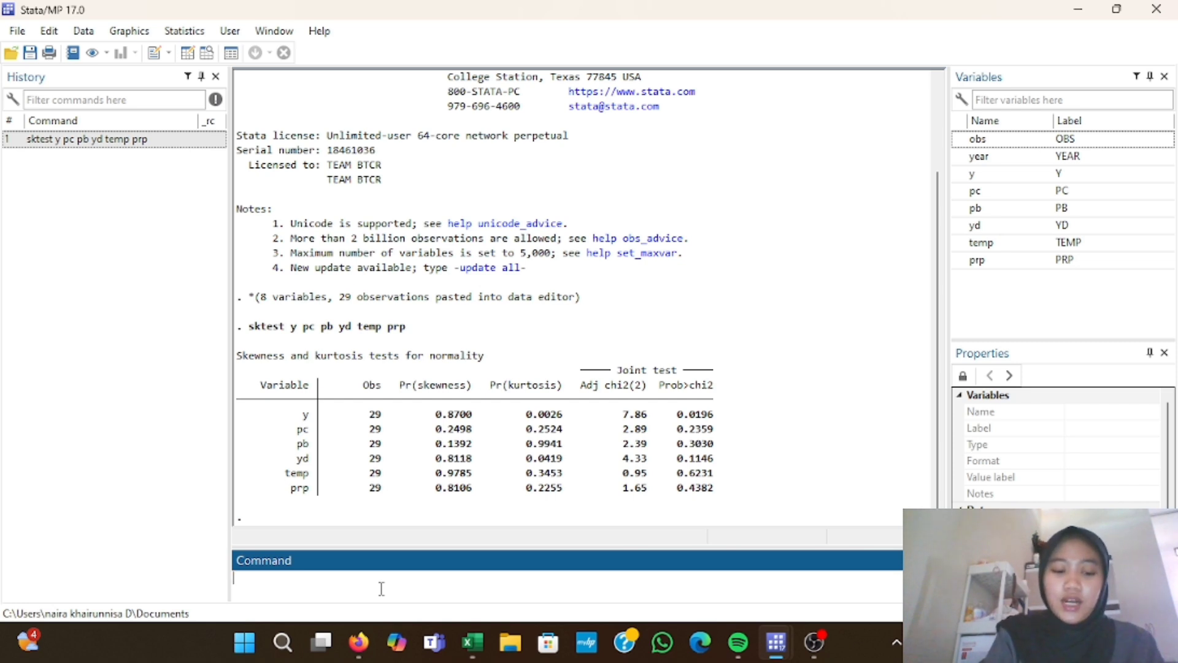
# Install the jb package from SSC with the command ssc install jb.
pyautogui.write('ssc instal')
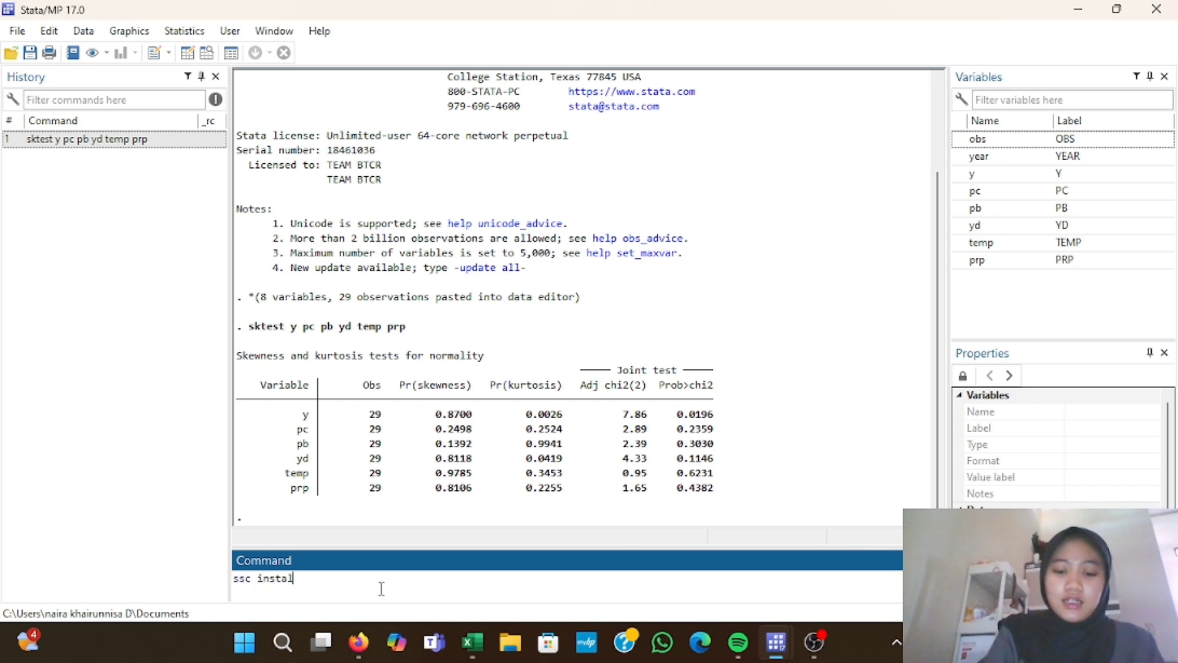
pyautogui.write('l ss')
pyautogui.press('Escape')
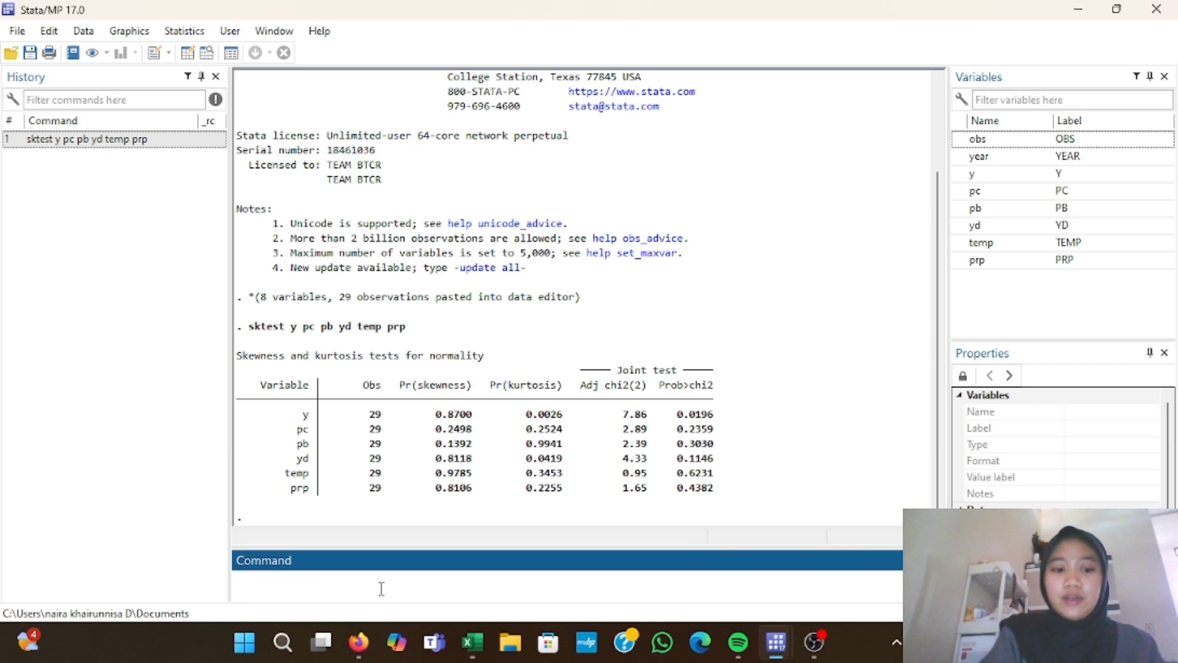
pyautogui.write('ssc install jb')
pyautogui.press('Return')
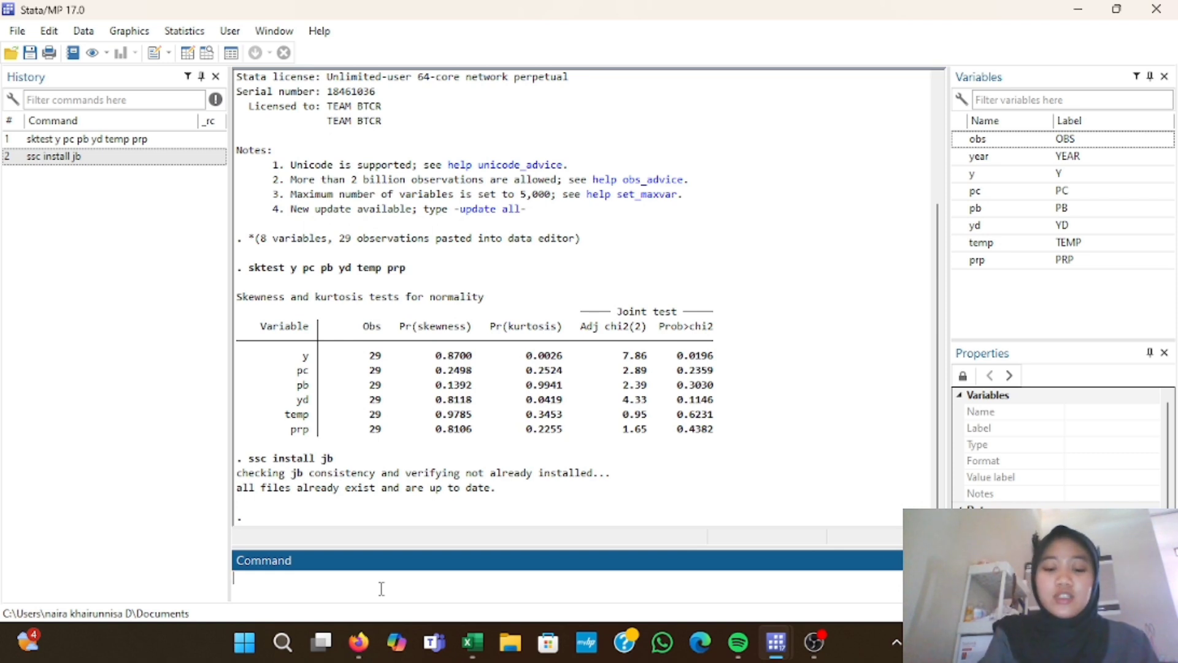
# Run separate Jarque-Bera normality tests on y, pc and pb with the jb command.
pyautogui.write('jb y')
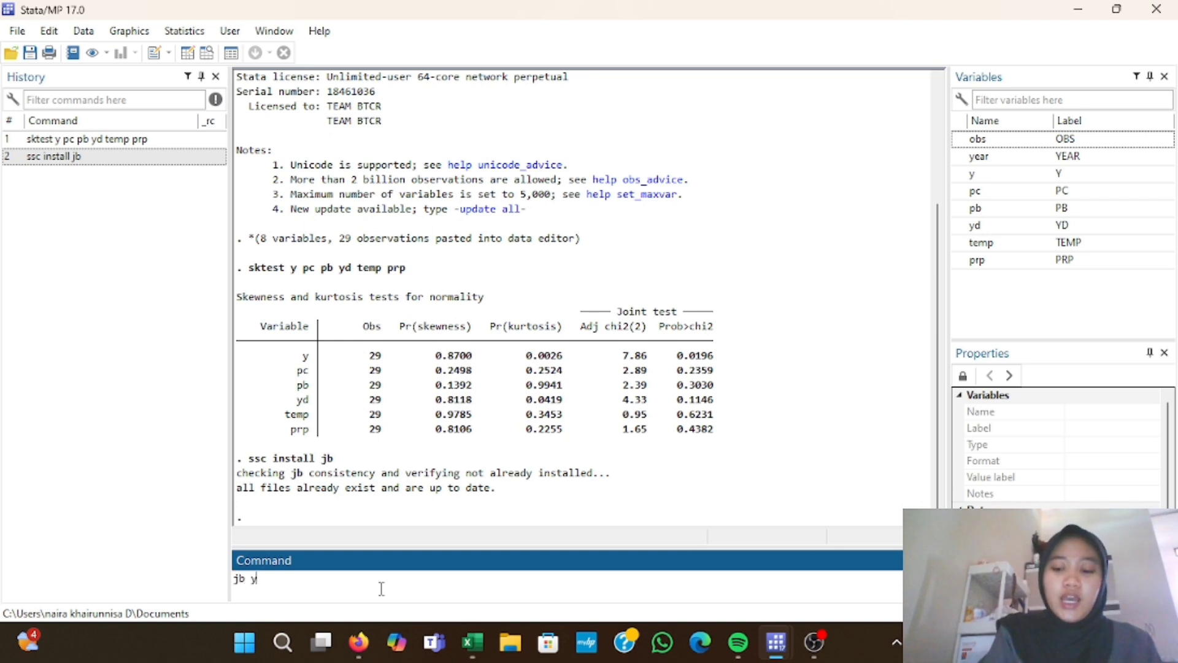
pyautogui.press('Return')
pyautogui.write('jb pc')
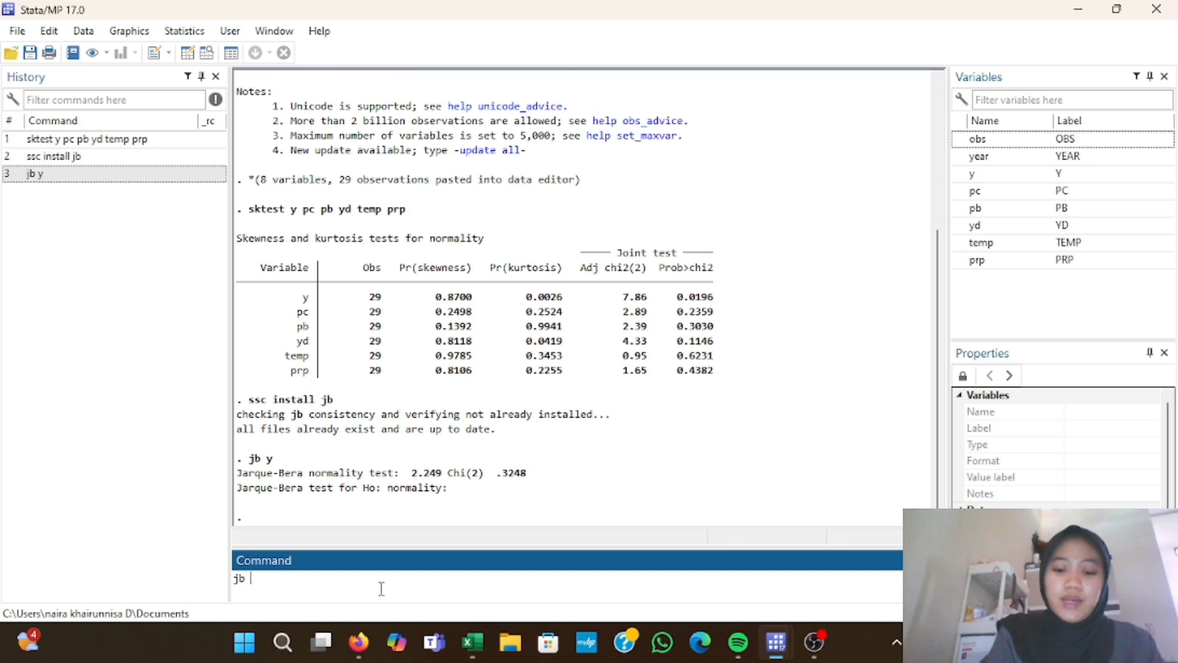
pyautogui.press('Return')
pyautogui.write('jb pb')
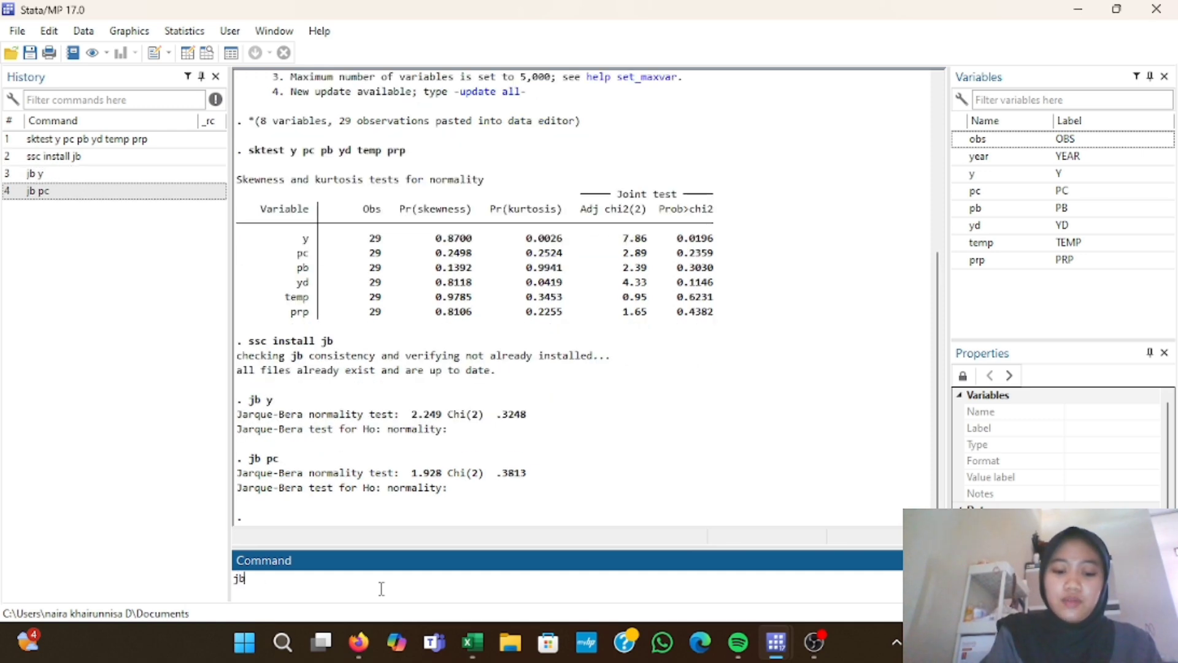
pyautogui.press('Return')
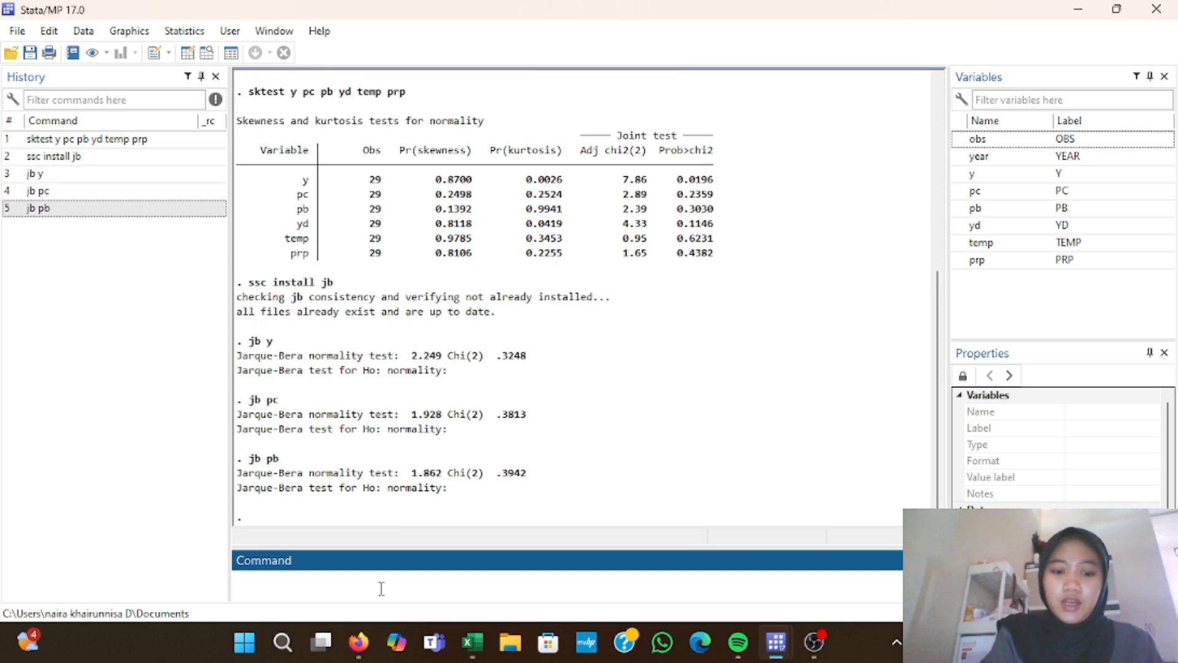
# Run separate Jarque-Bera normality tests on yd, temp and prp with the jb command.
pyautogui.write('jb yd')
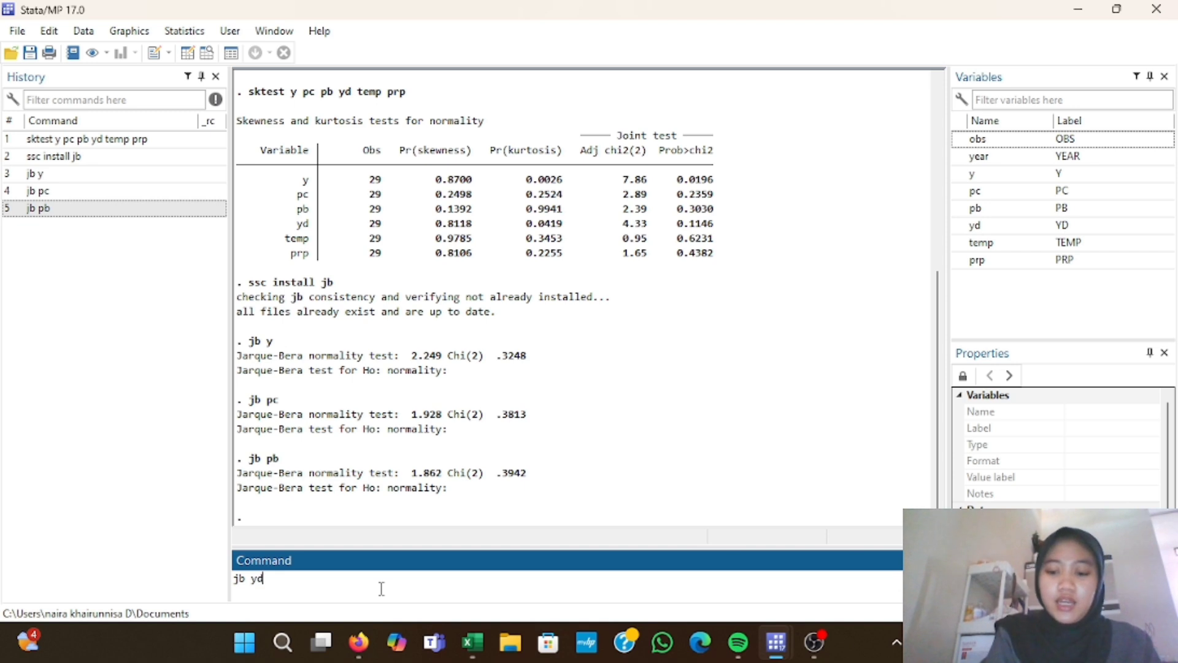
pyautogui.press('Return')
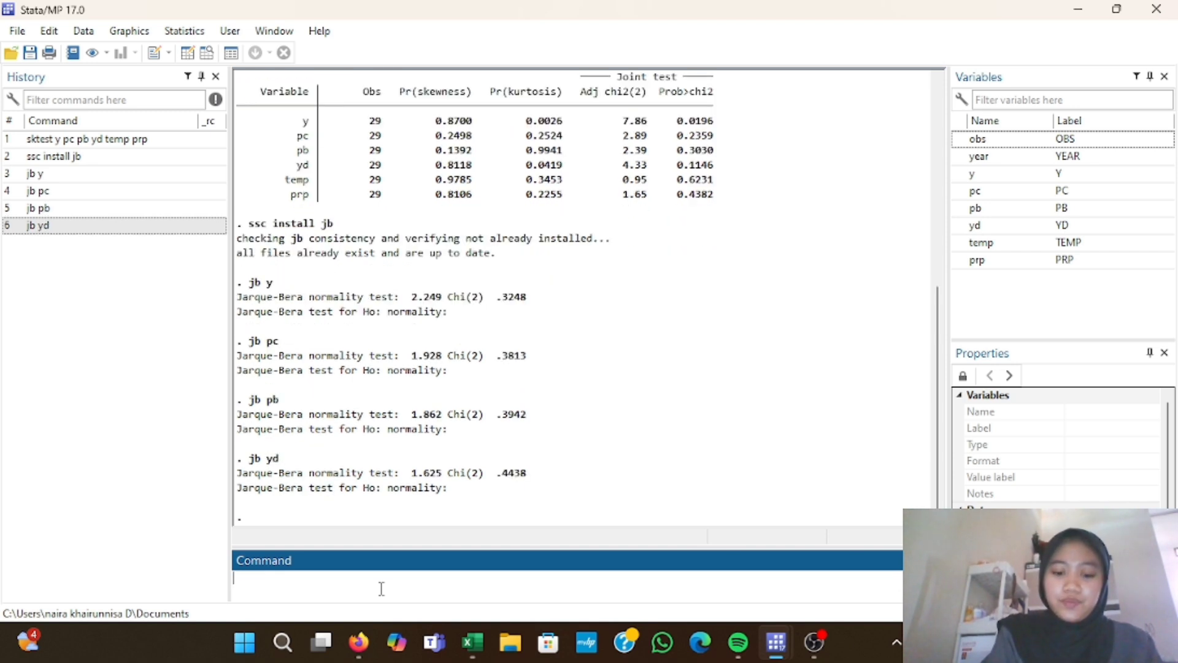
pyautogui.write('jb temp')
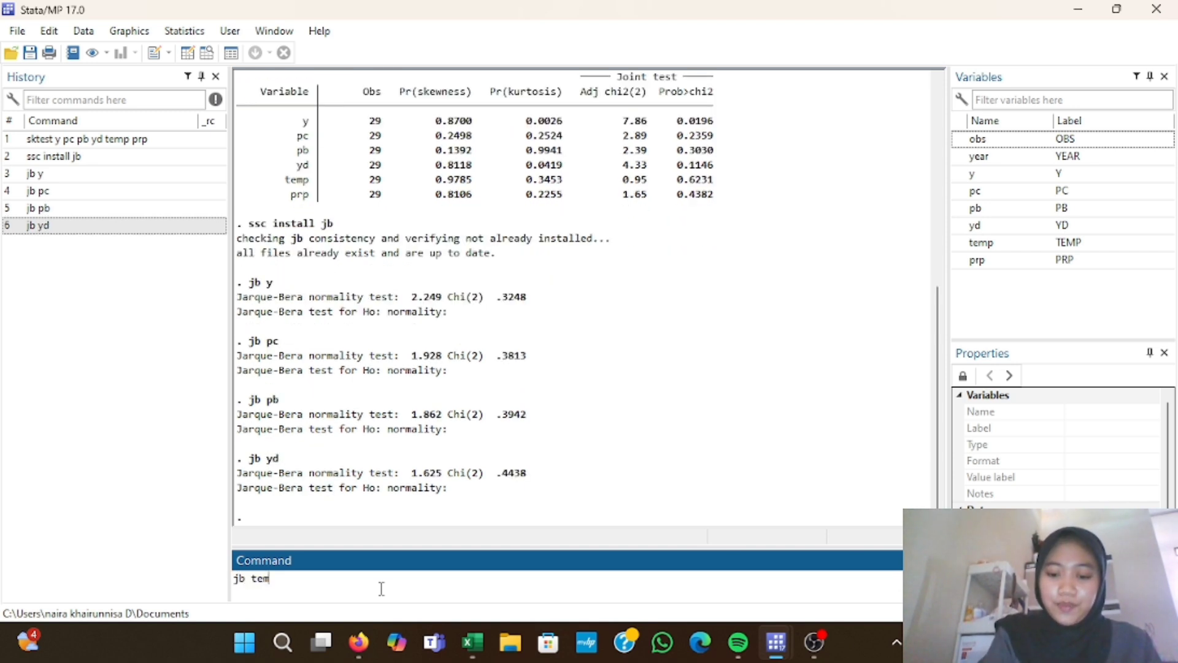
pyautogui.press('Return')
pyautogui.write('jb ')
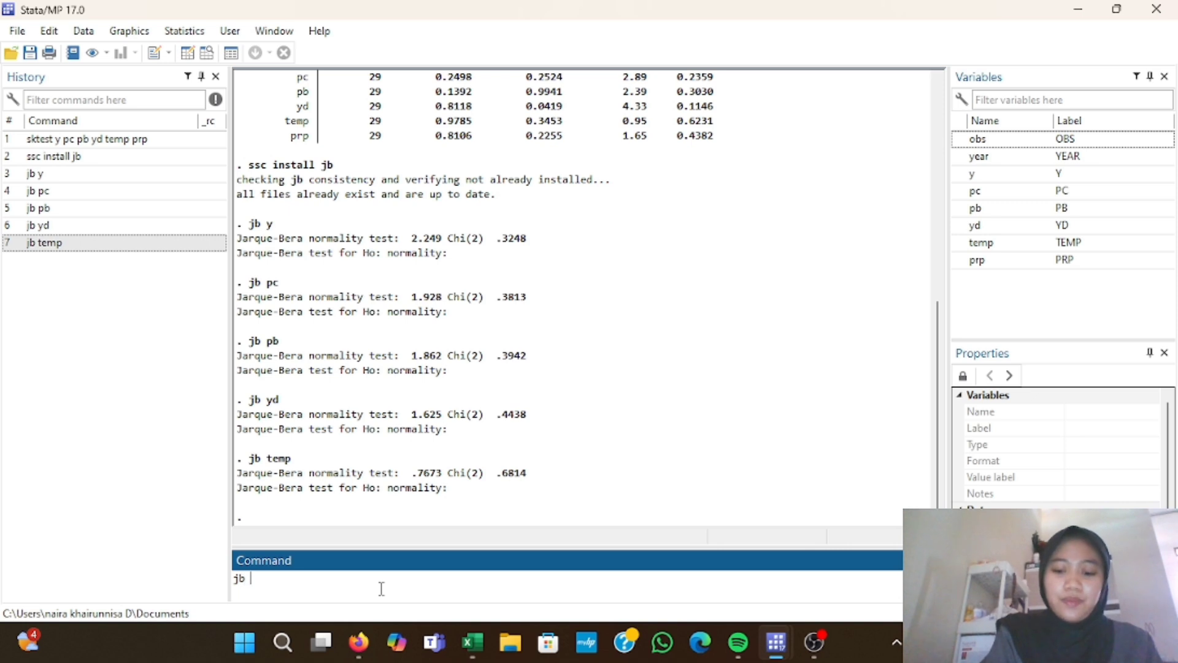
pyautogui.write('prp')
pyautogui.press('Return')
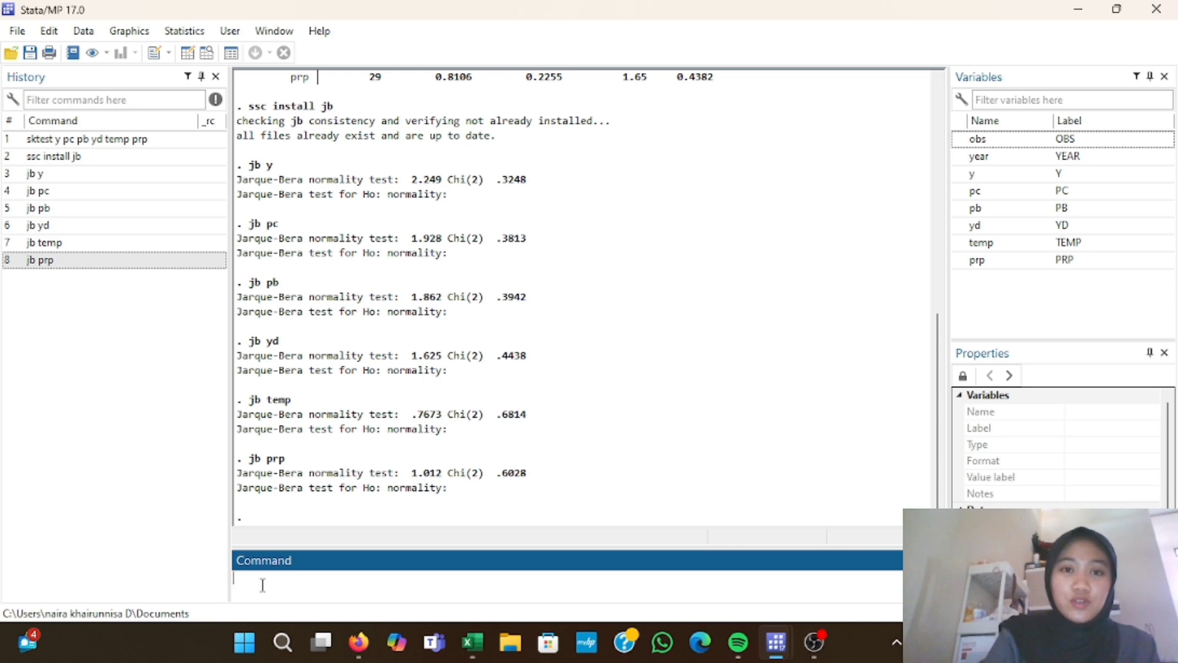
# Regress y on pc, pb, yd, temp and prp with the reg command.
pyautogui.write('re')
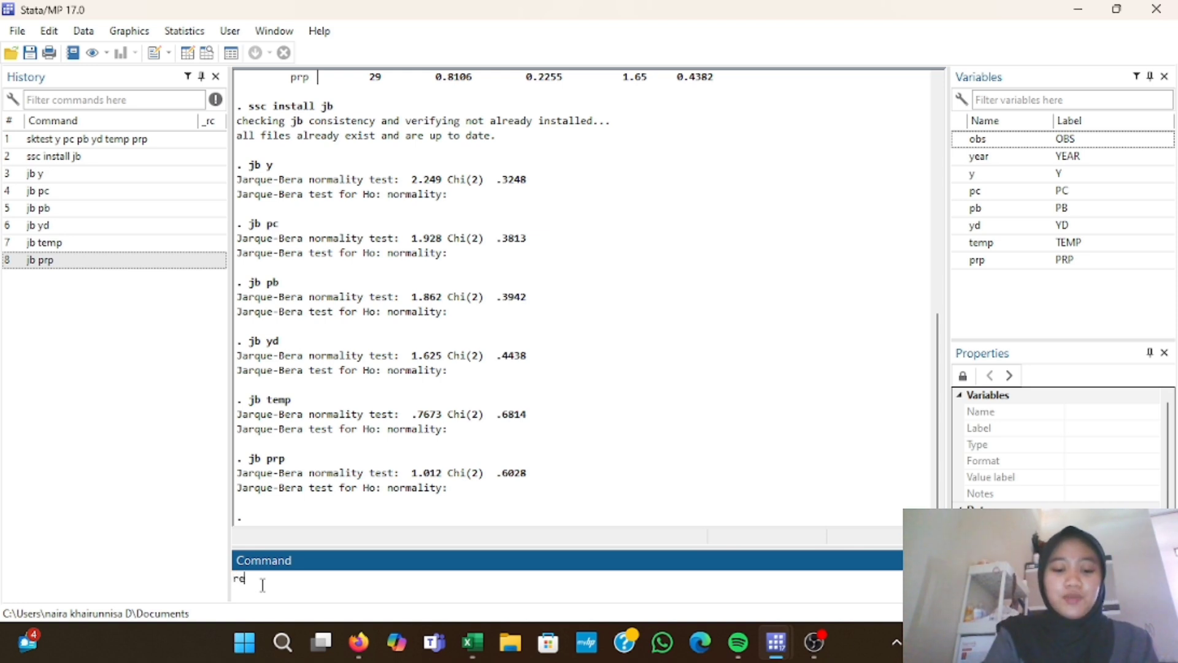
pyautogui.write('g y pc ')
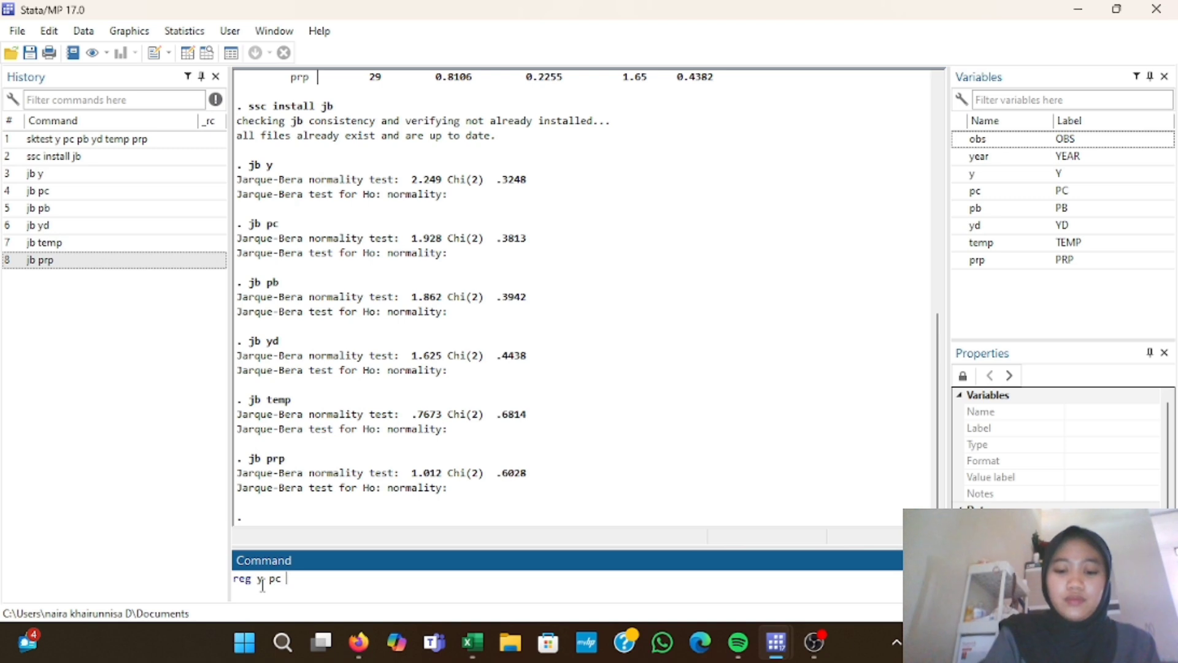
pyautogui.write('pb yd tem')
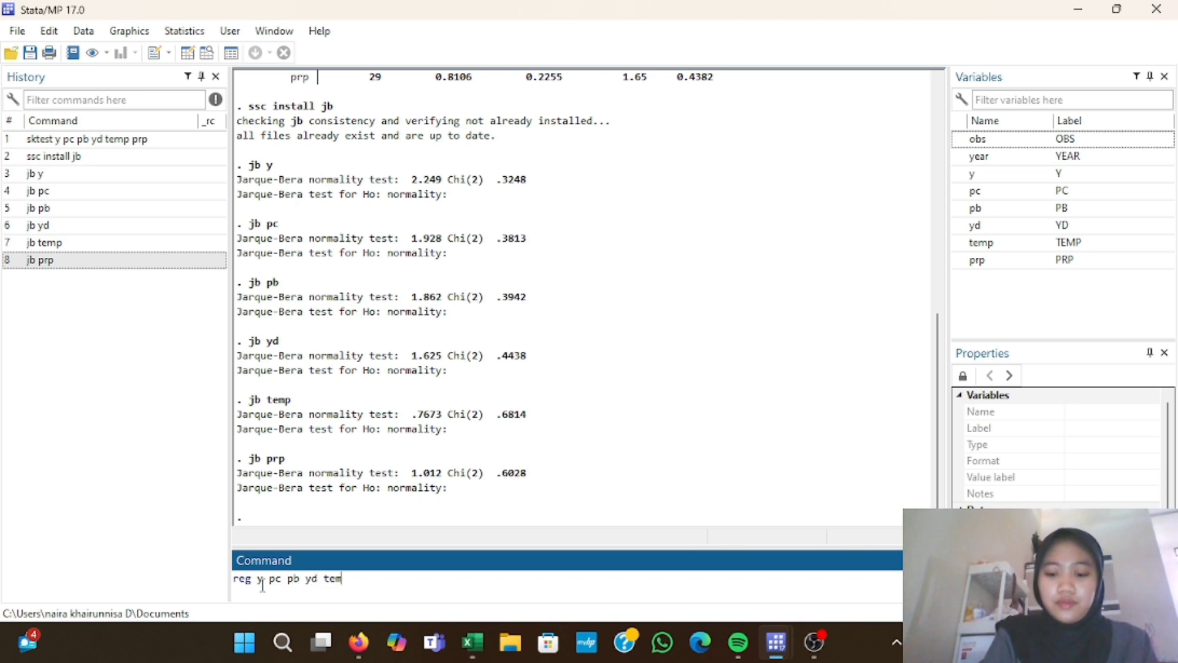
pyautogui.write('p prp')
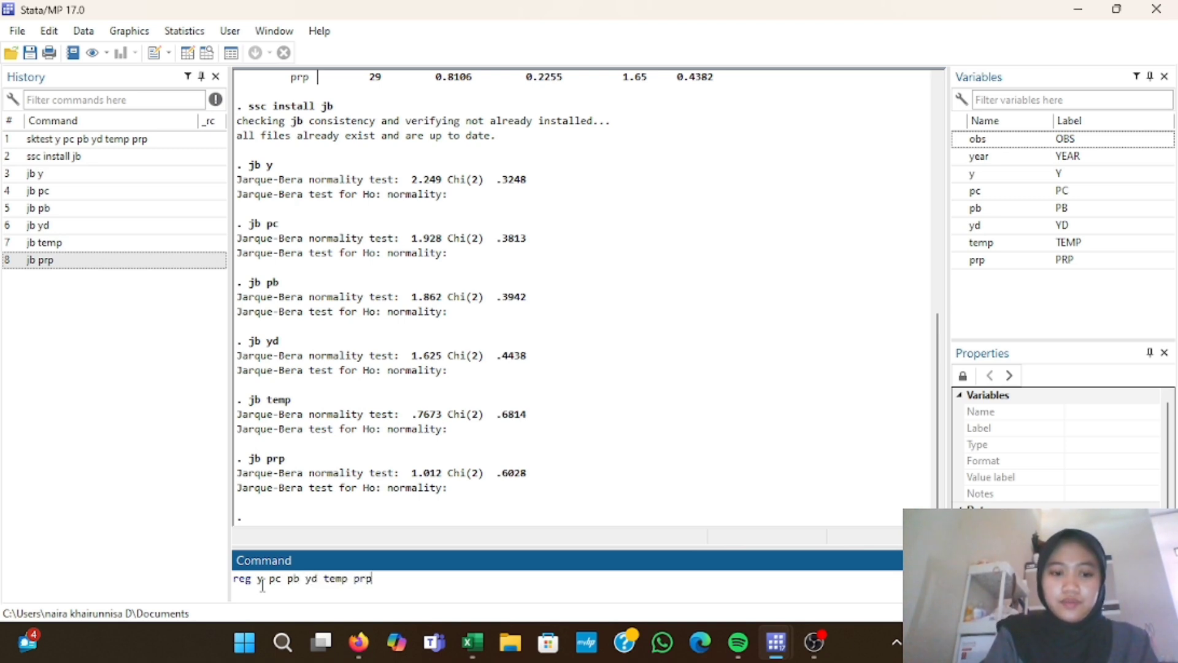
pyautogui.press('Return')
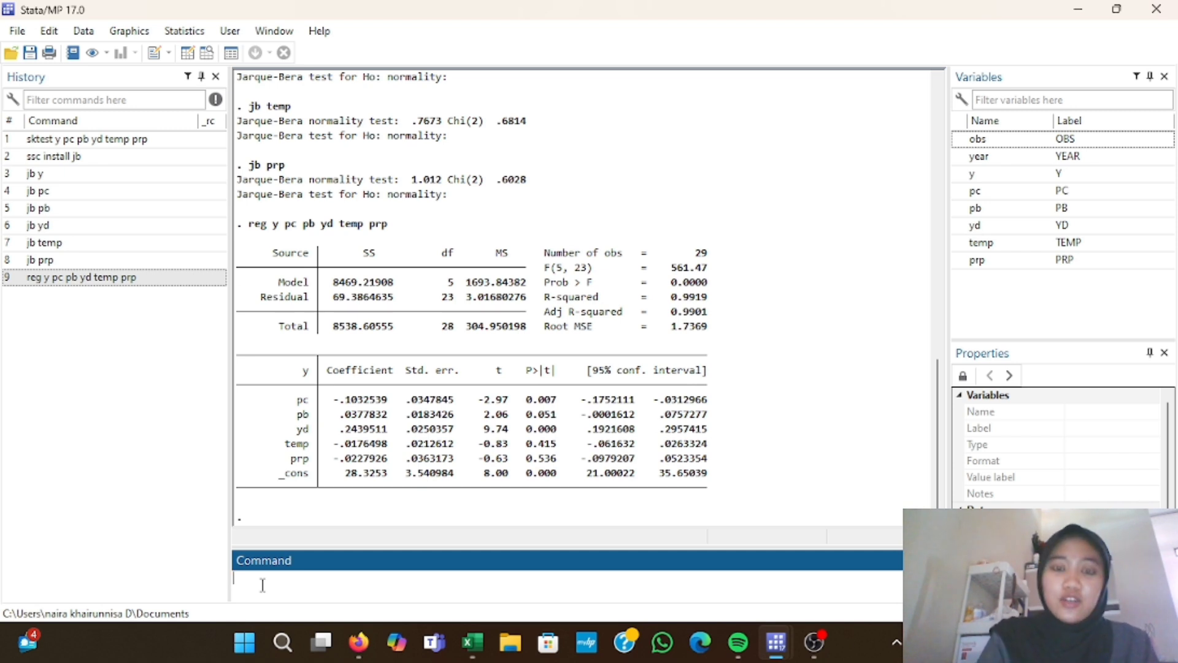
# Try to install a vif package from SSC with the command ssc install vif.
pyautogui.write('ss')
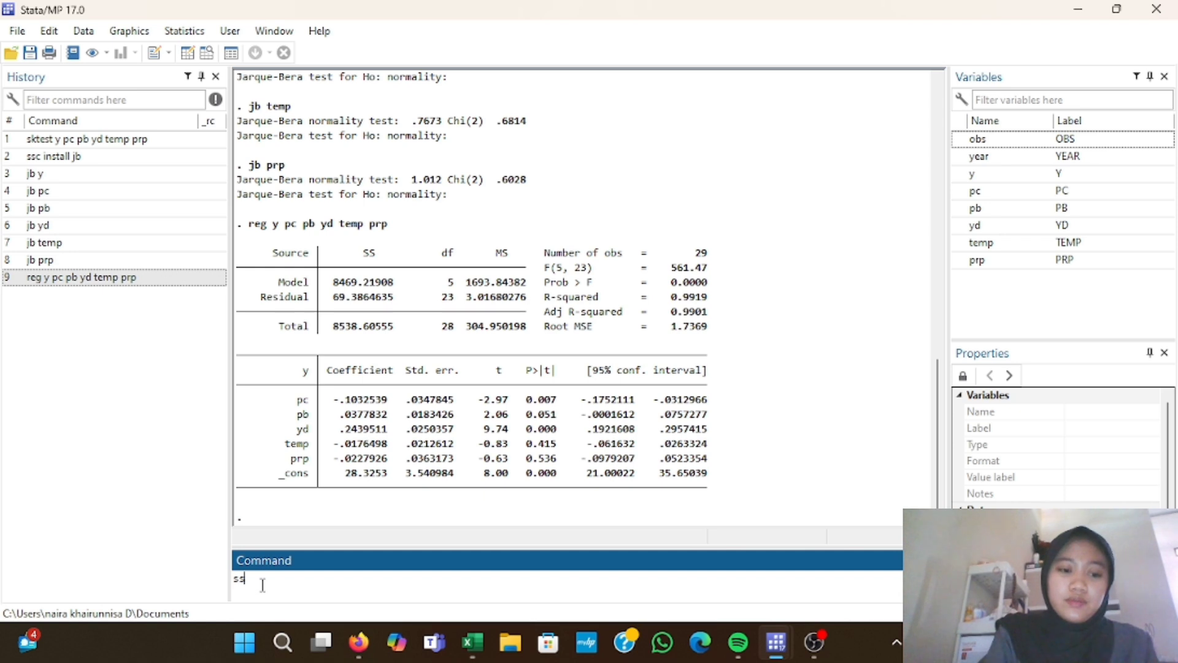
pyautogui.write('c ins')
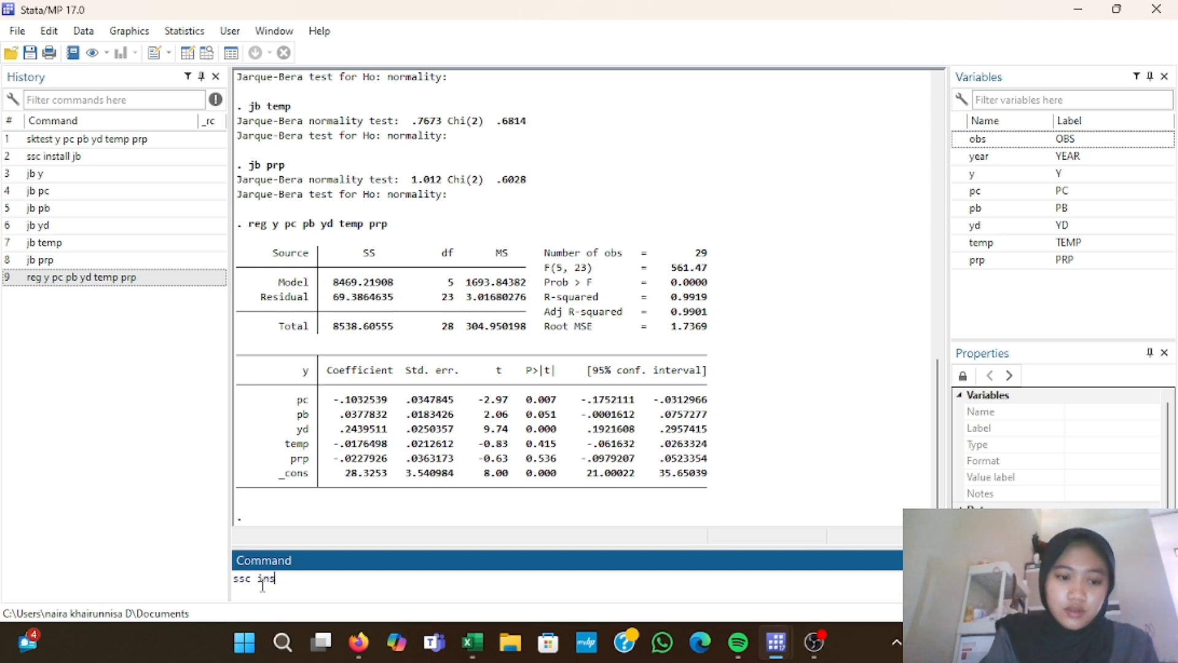
pyautogui.write('tall vif')
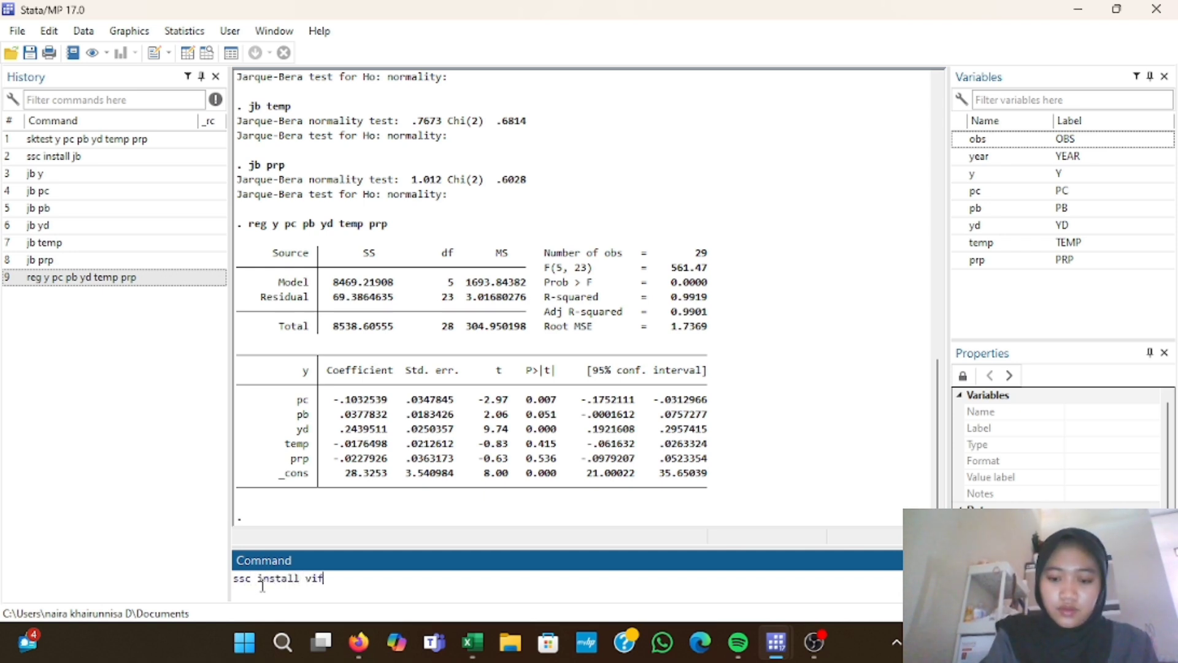
pyautogui.press('Return')
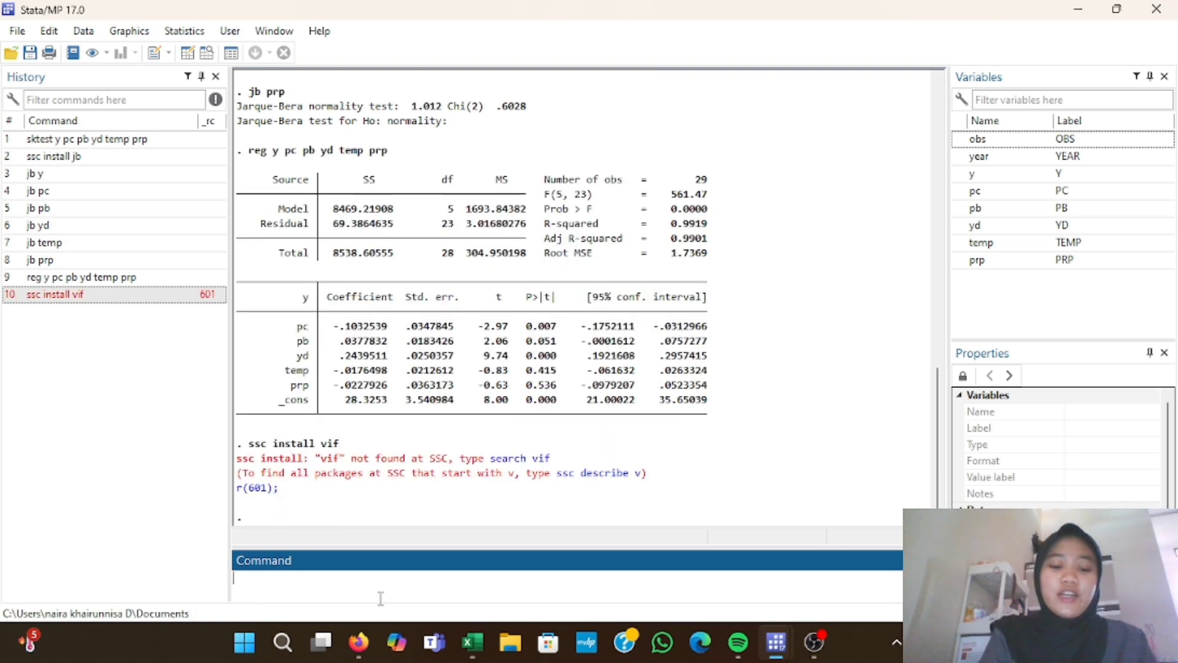
# Compute the uncentered variance inflation factors of the regression with the command vif, uncentered.
pyautogui.write('voi')
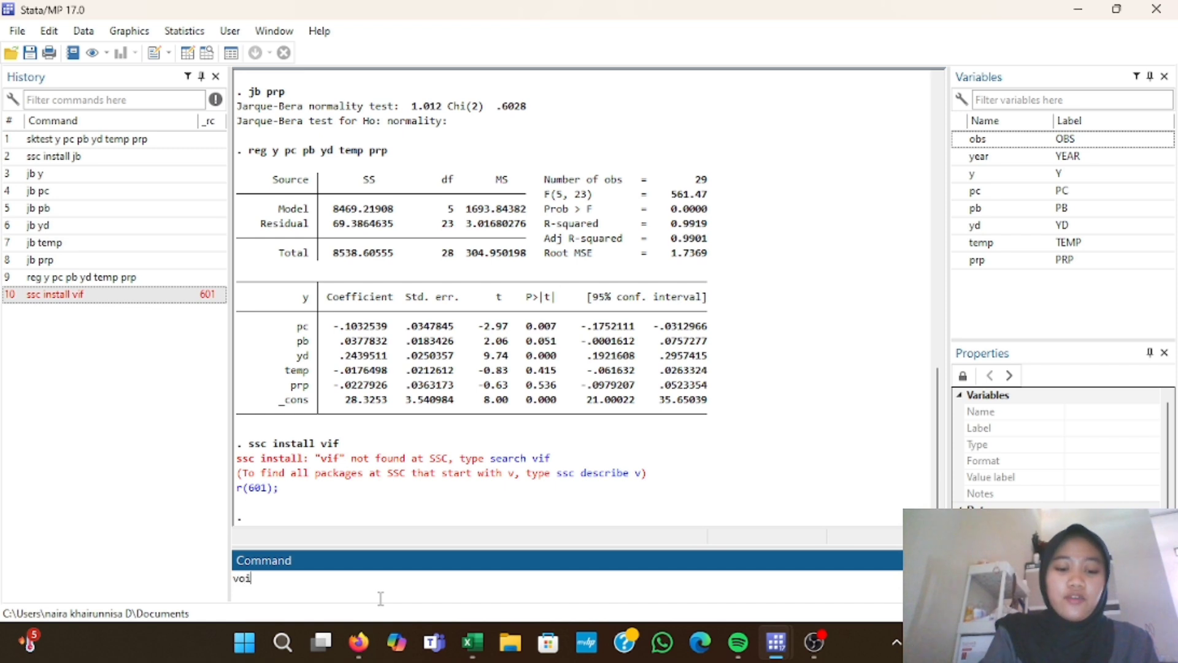
pyautogui.press('BackSpace')
pyautogui.press('BackSpace')
pyautogui.press('BackSpace')
pyautogui.write('vi')
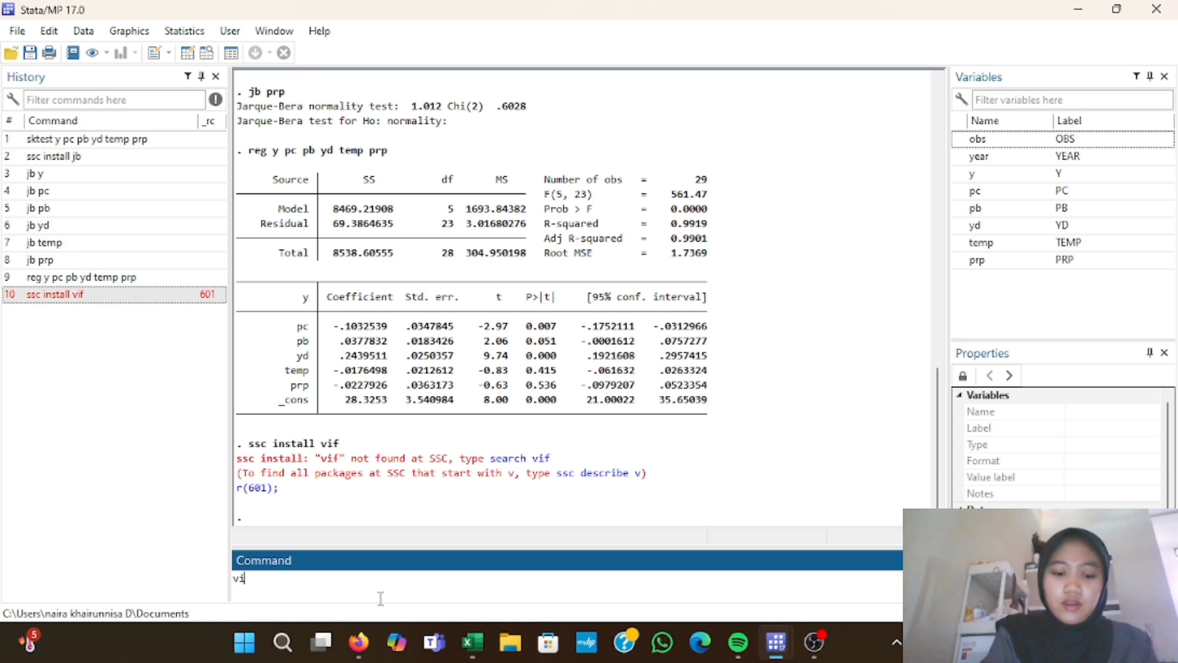
pyautogui.write('f, unc')
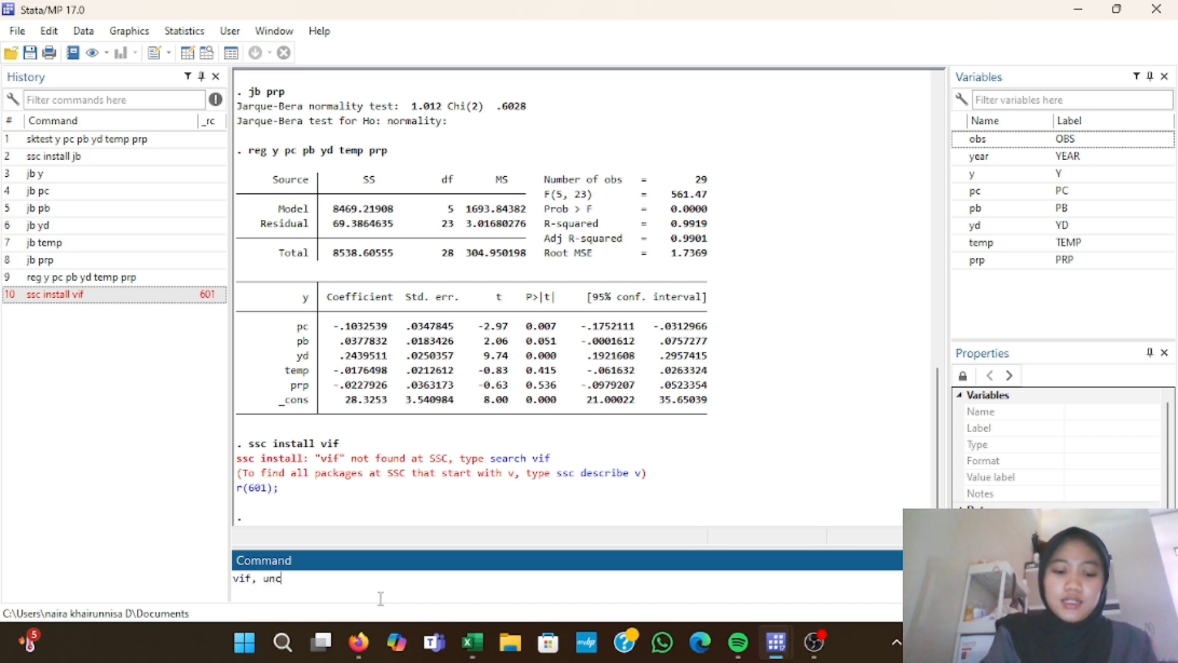
pyautogui.write('entered')
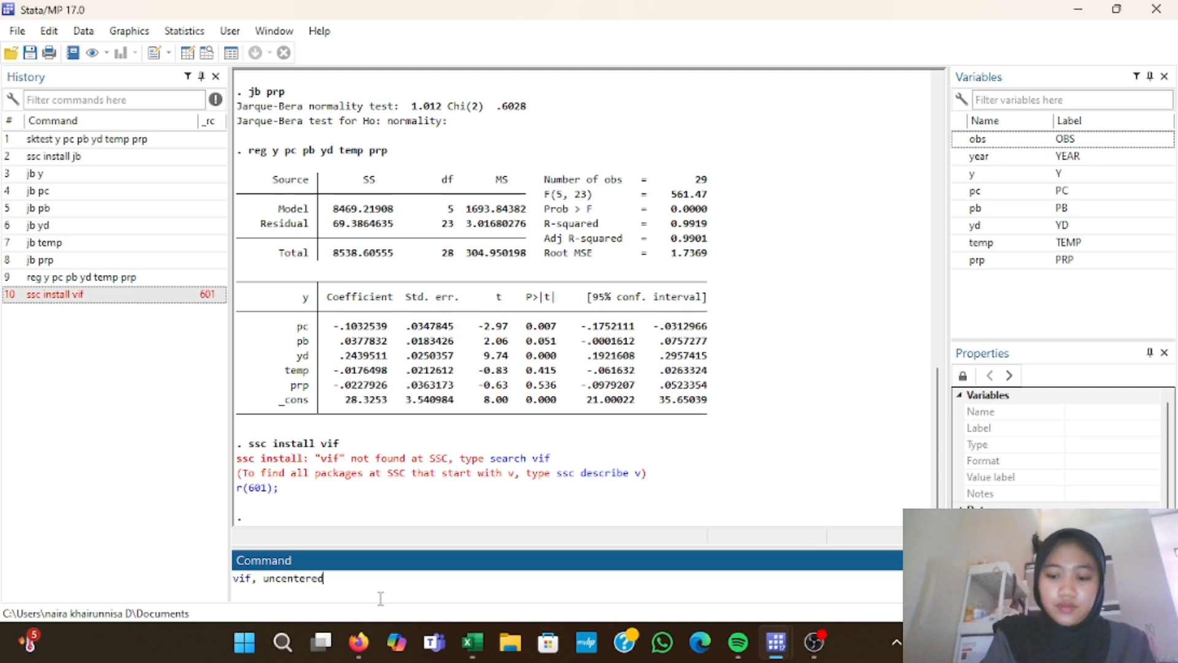
pyautogui.press('Return')
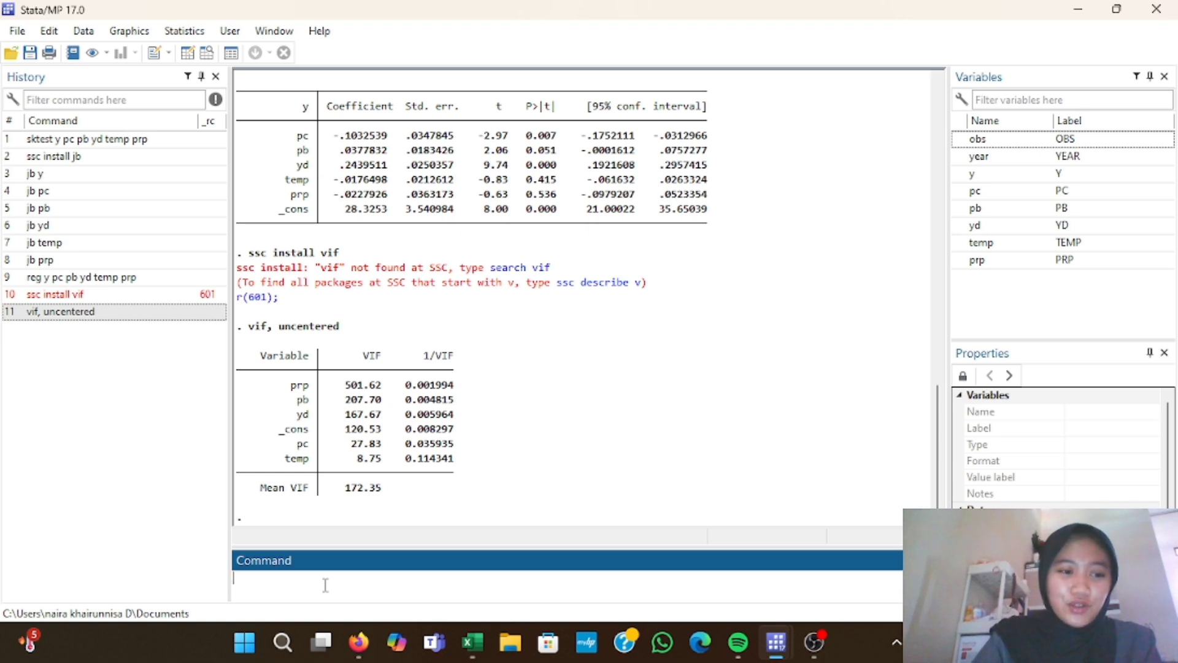
# Orthogonalize pc, pb, yd and prp with the orthog command, generating the variables oPC, oPB, oYD and oPRP.
pyautogui.write('ort')
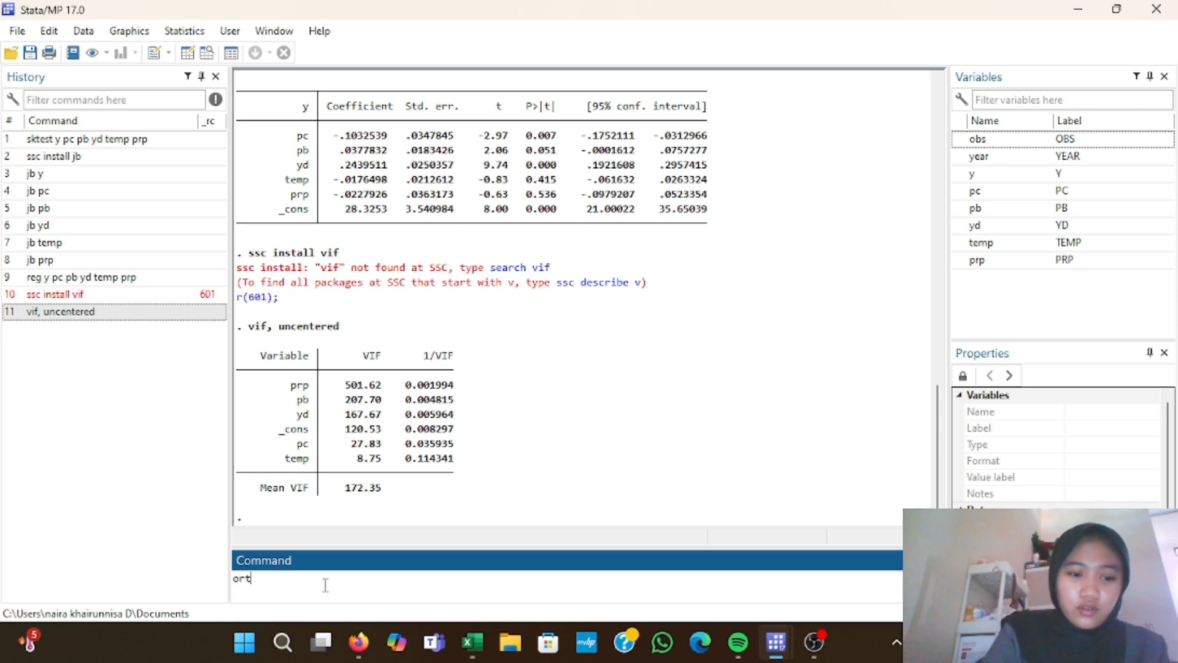
pyautogui.write('hog')
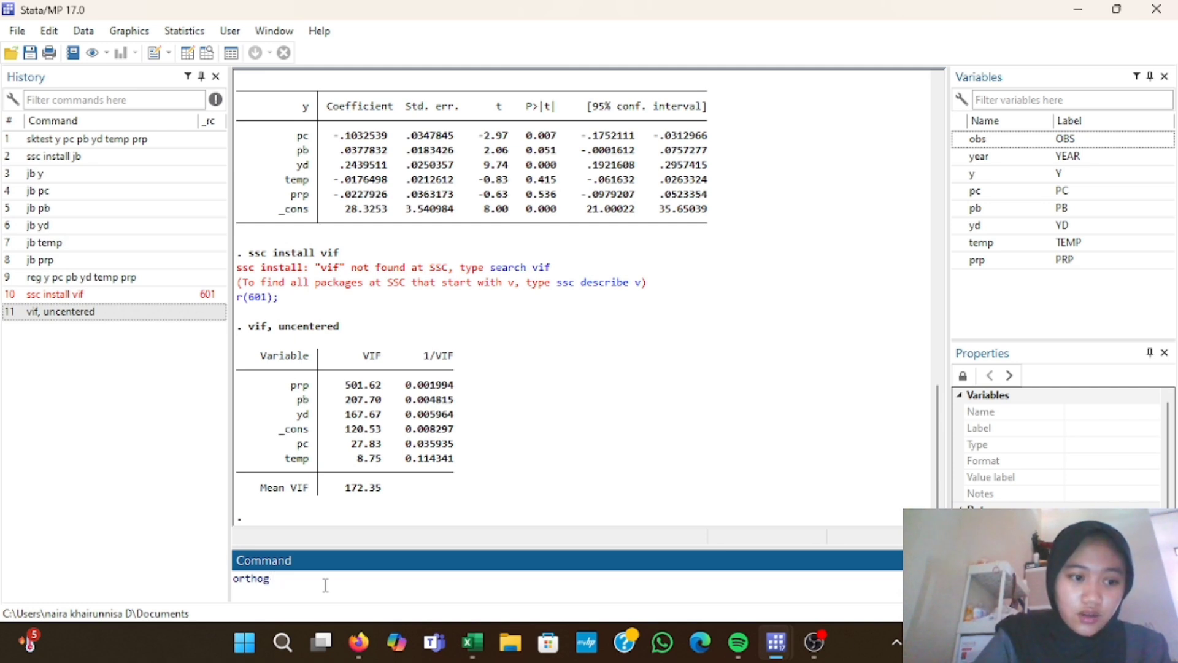
pyautogui.write(' pc ')
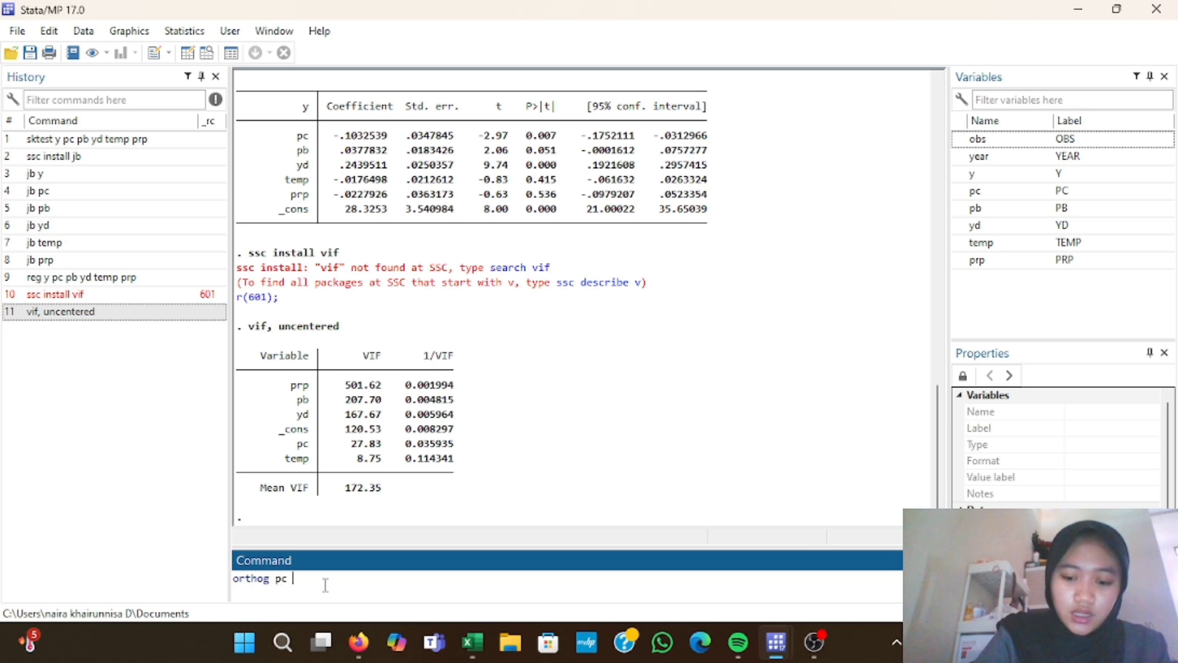
pyautogui.write('pb yd')
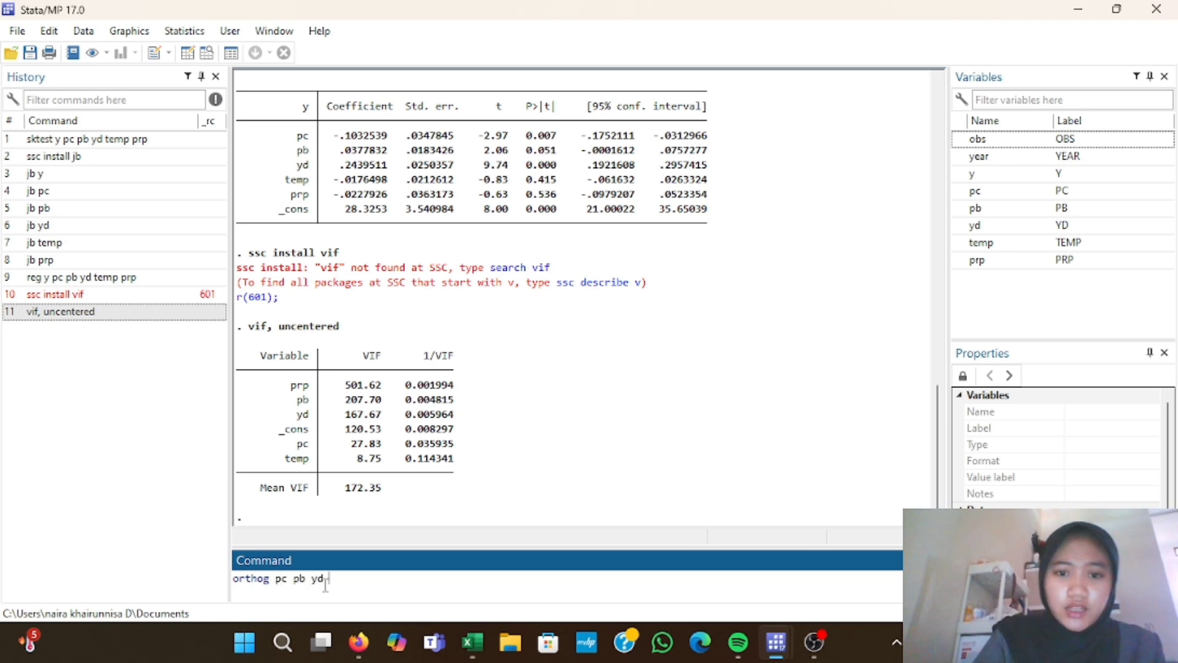
pyautogui.moveTo(359, 629)
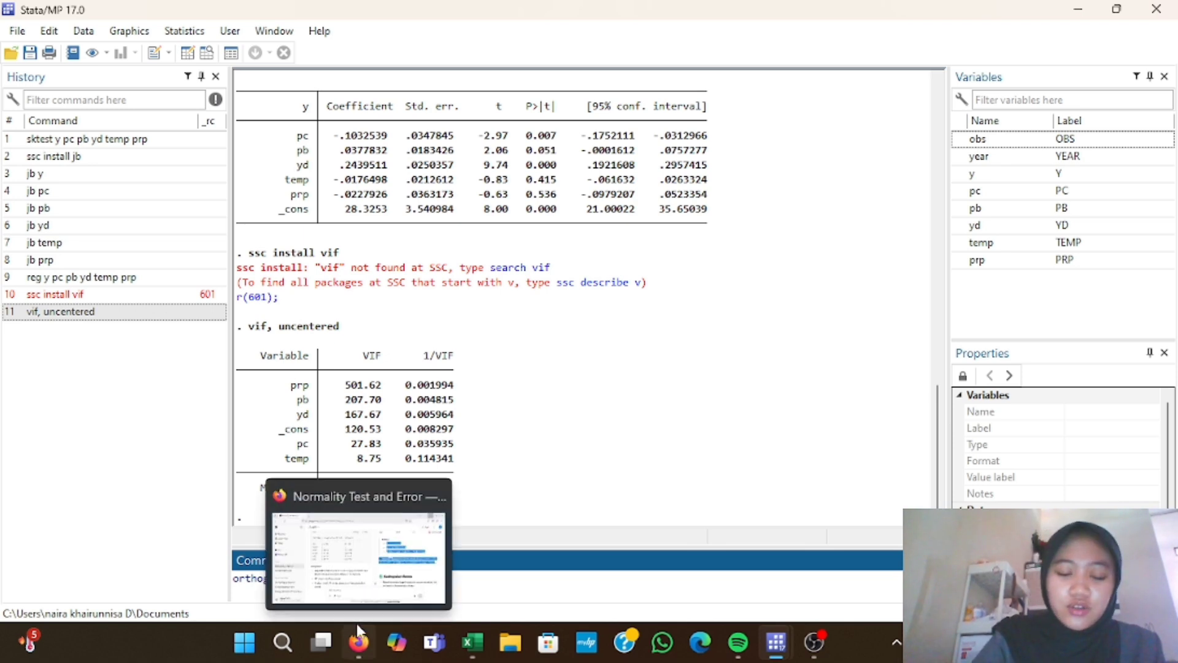
pyautogui.write('pc pb yd')
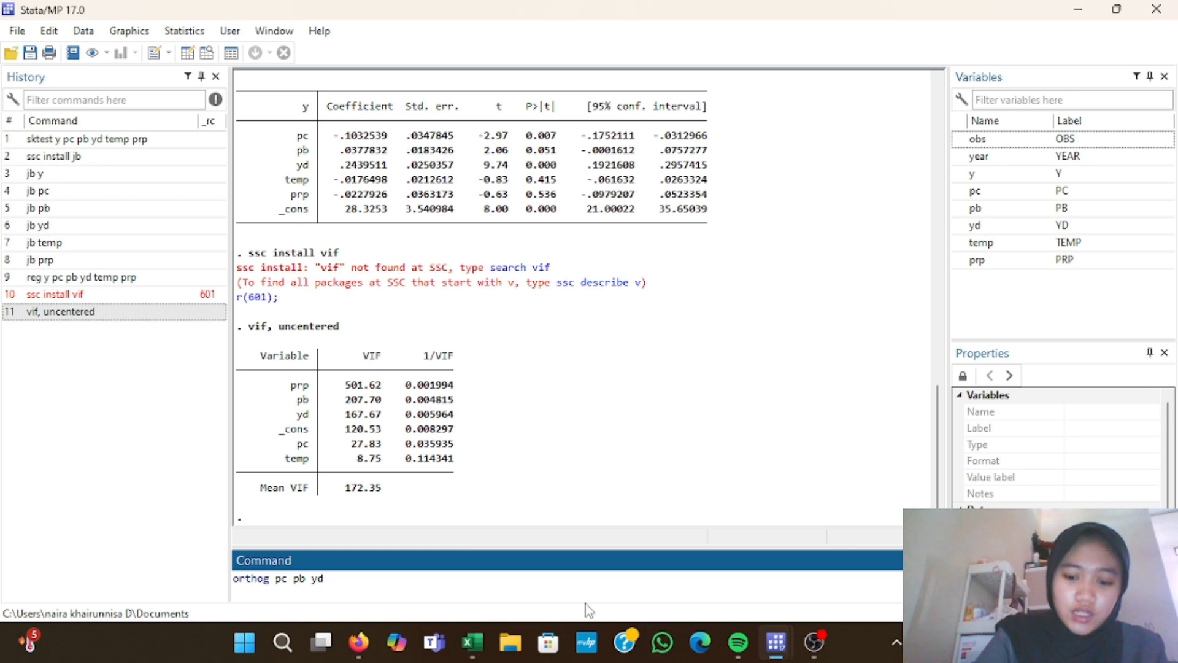
pyautogui.write(' prp')
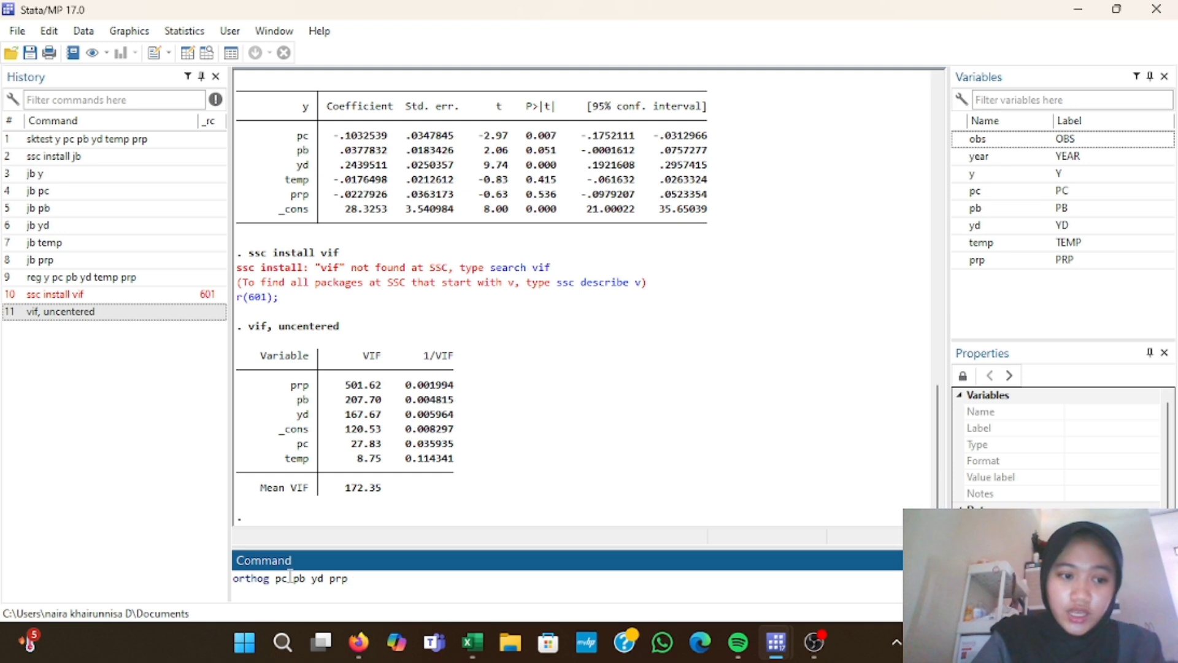
pyautogui.write(', ')
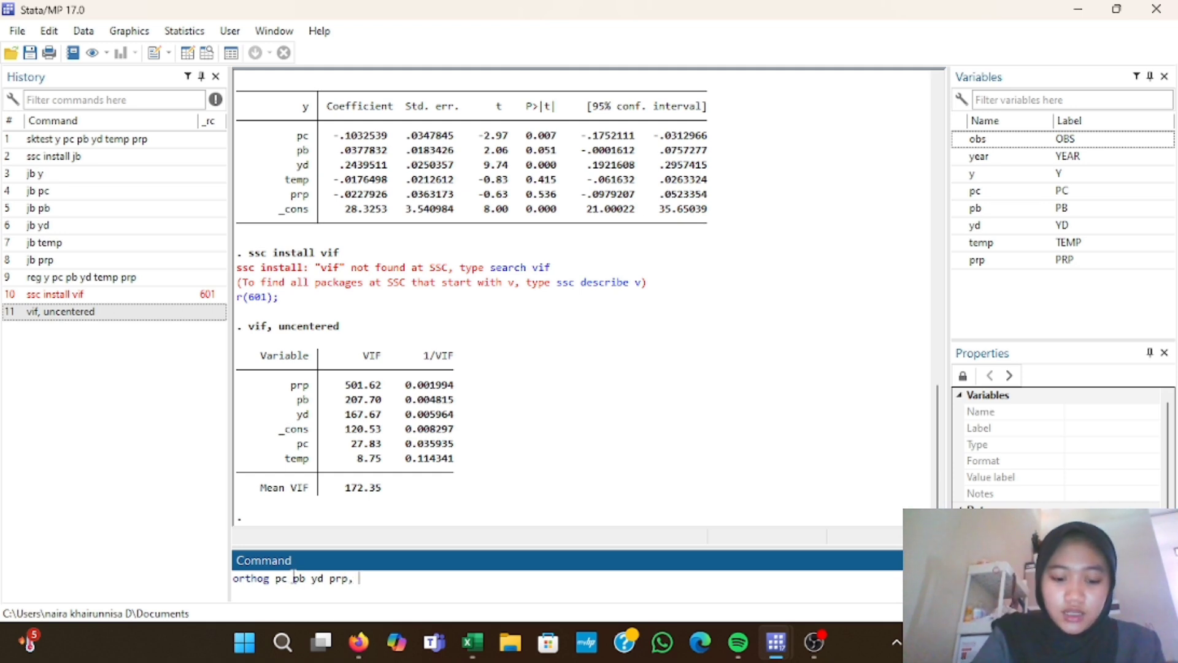
pyautogui.write('generat')
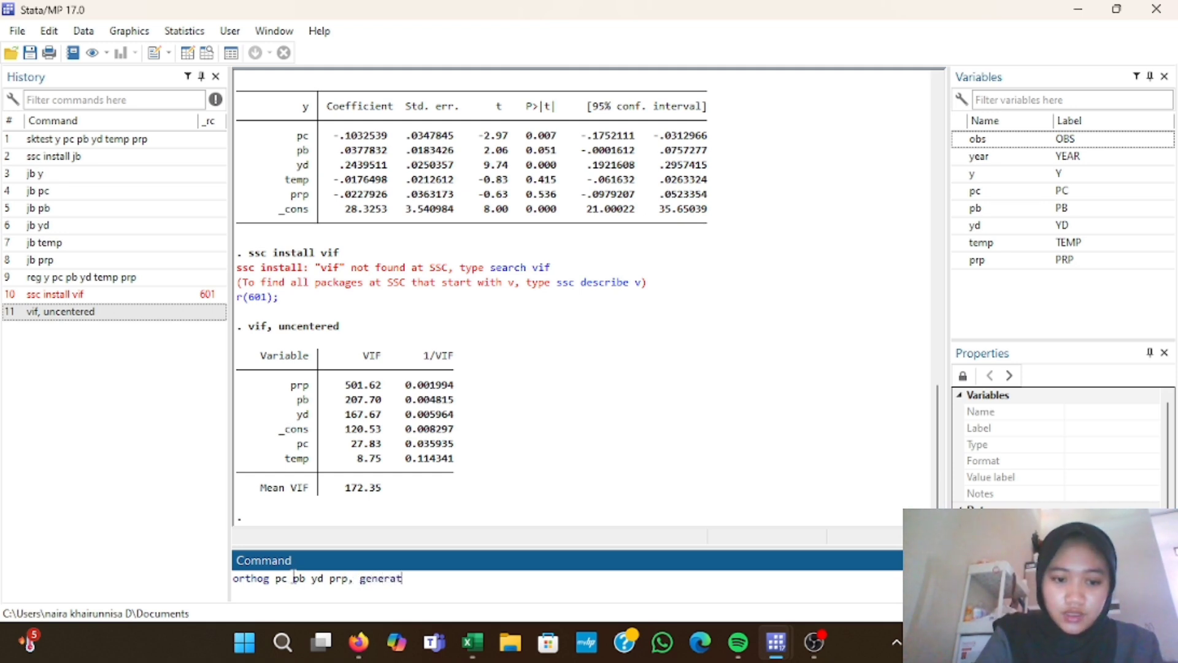
pyautogui.write('e')
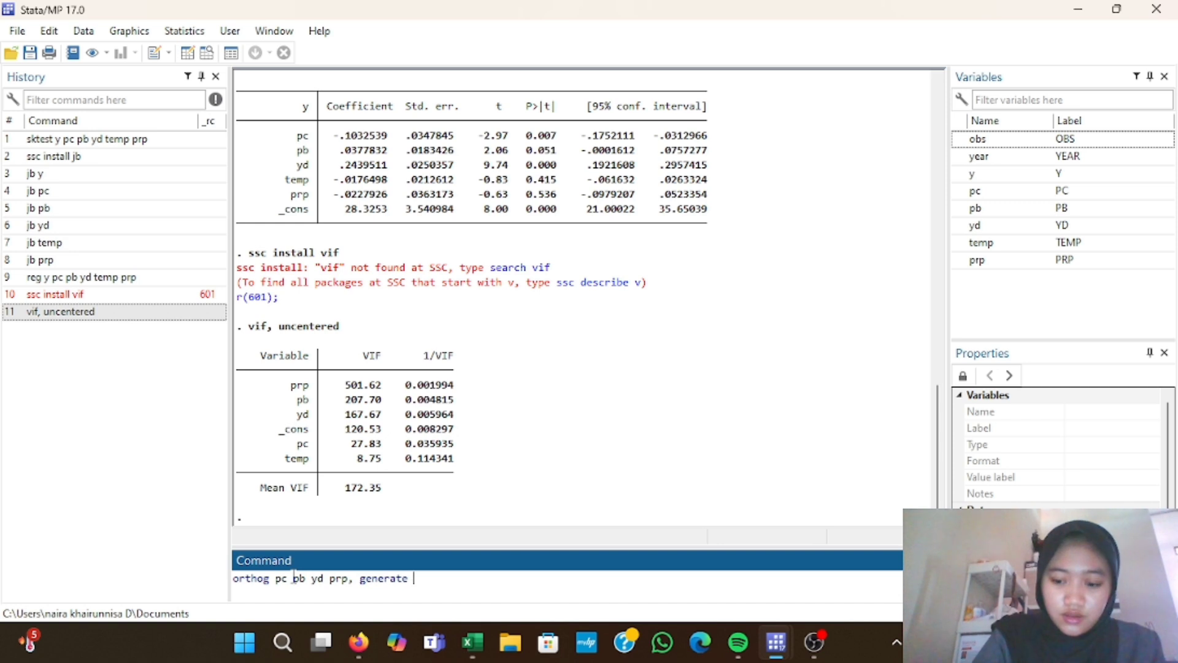
pyautogui.write(' (oP')
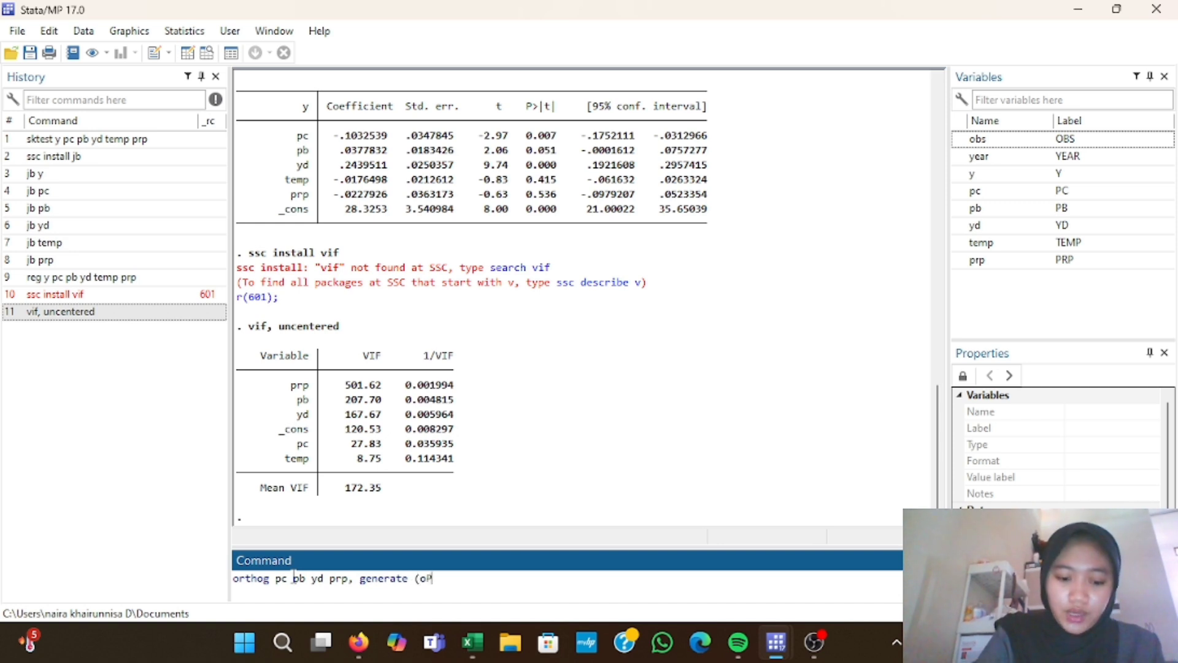
pyautogui.write('C o')
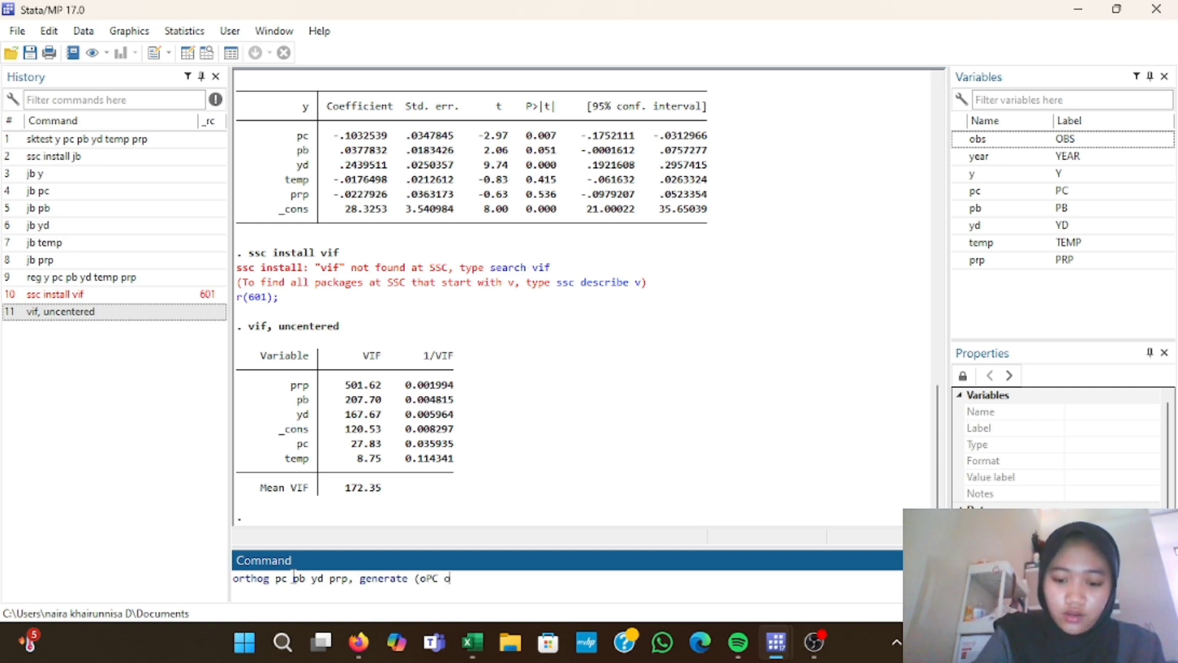
pyautogui.write('PB ')
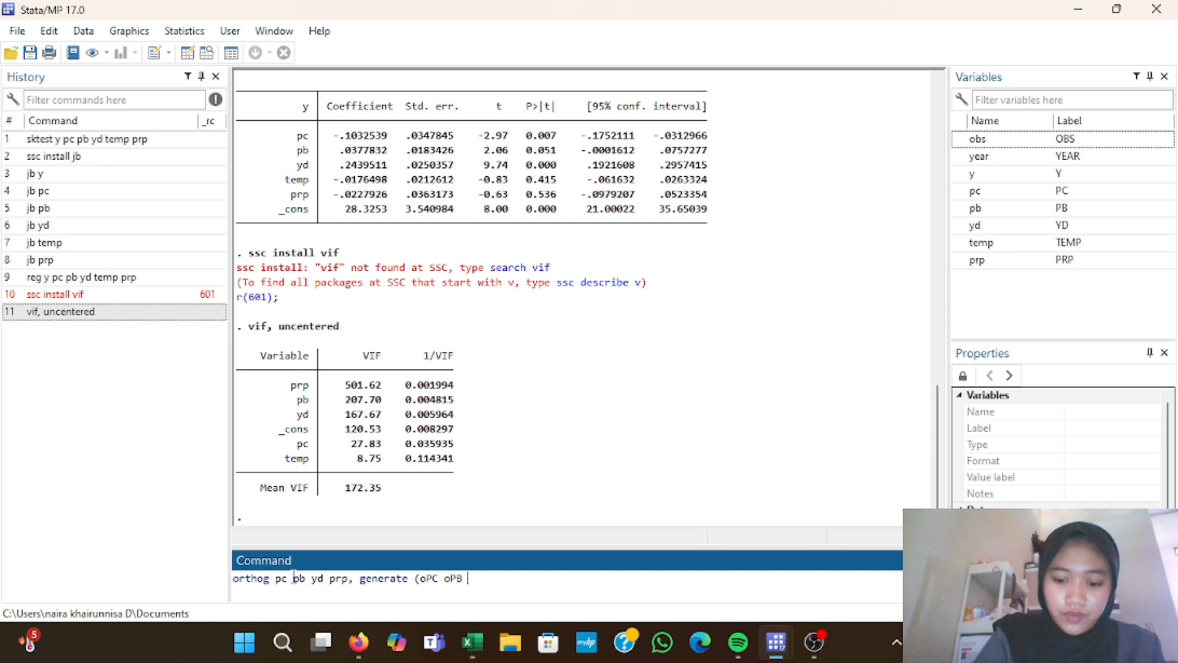
pyautogui.write('oYD ')
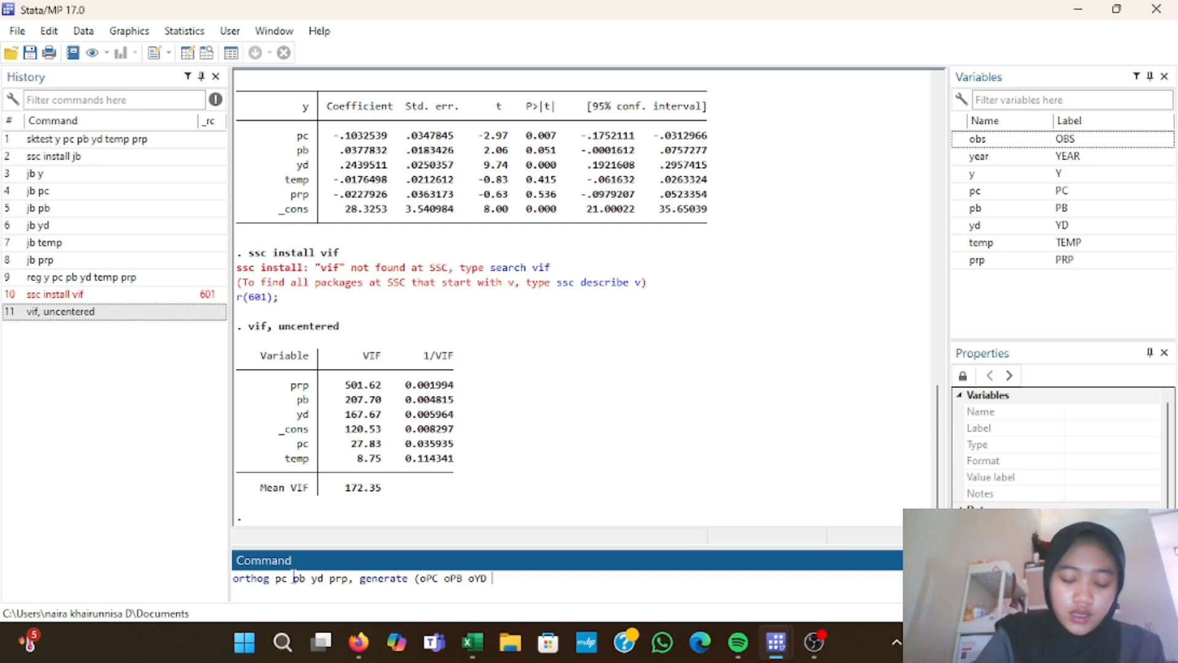
pyautogui.write('oPRP')
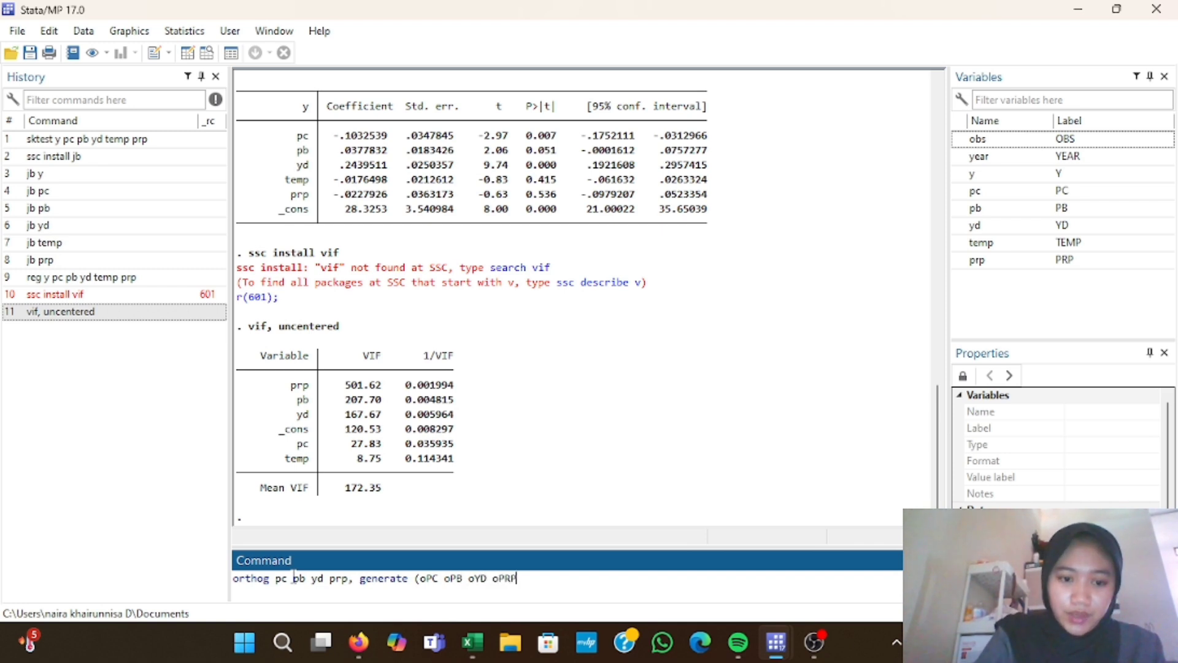
pyautogui.write(')')
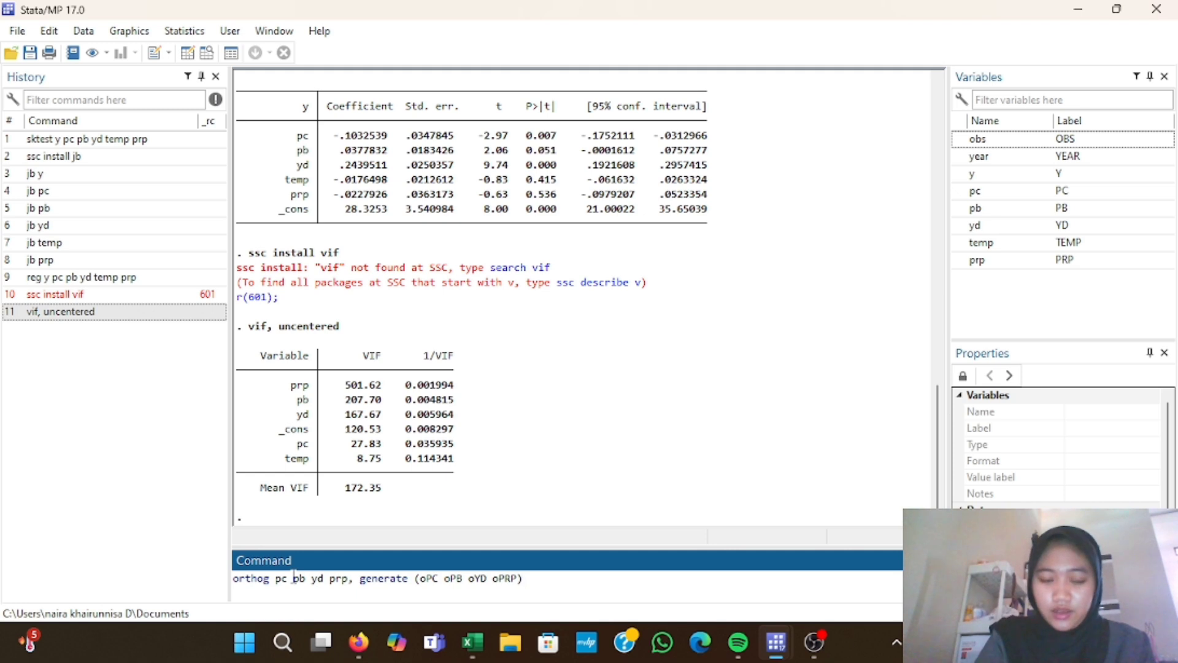
pyautogui.press('Return')
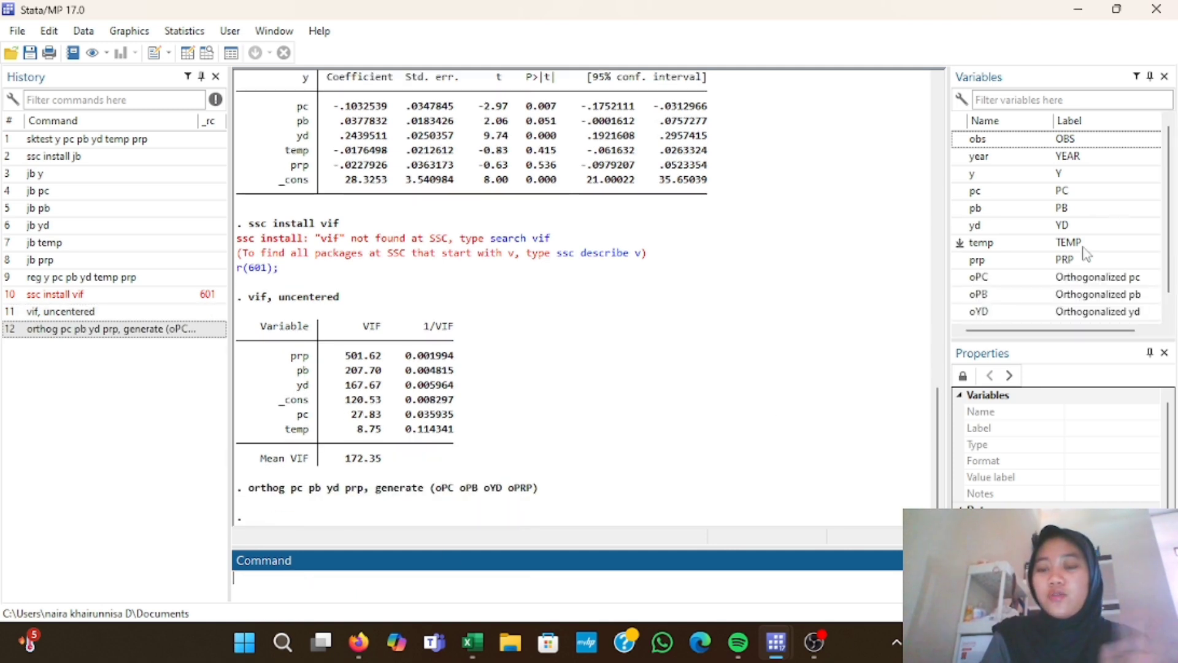
pyautogui.scroll(-1, 1099, 304)
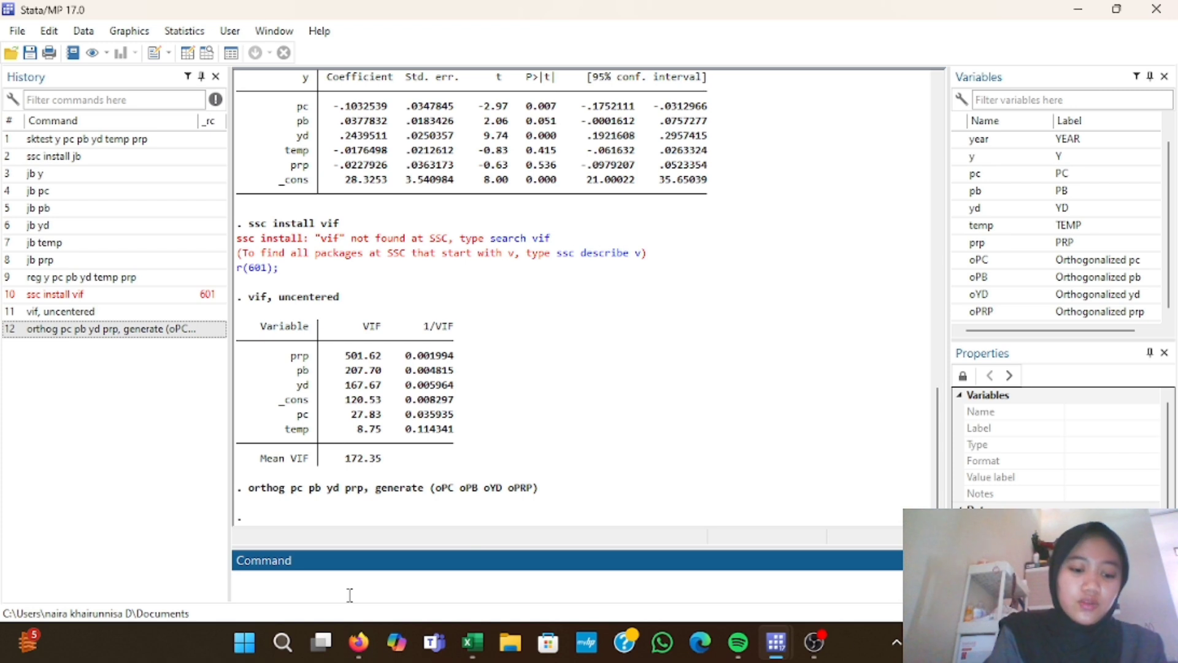
# Regress oPC on oPB, oYD and oPRP without displayed output, using the command quietly regres oPC oPB oYD oPRP.
pyautogui.write('quietl')
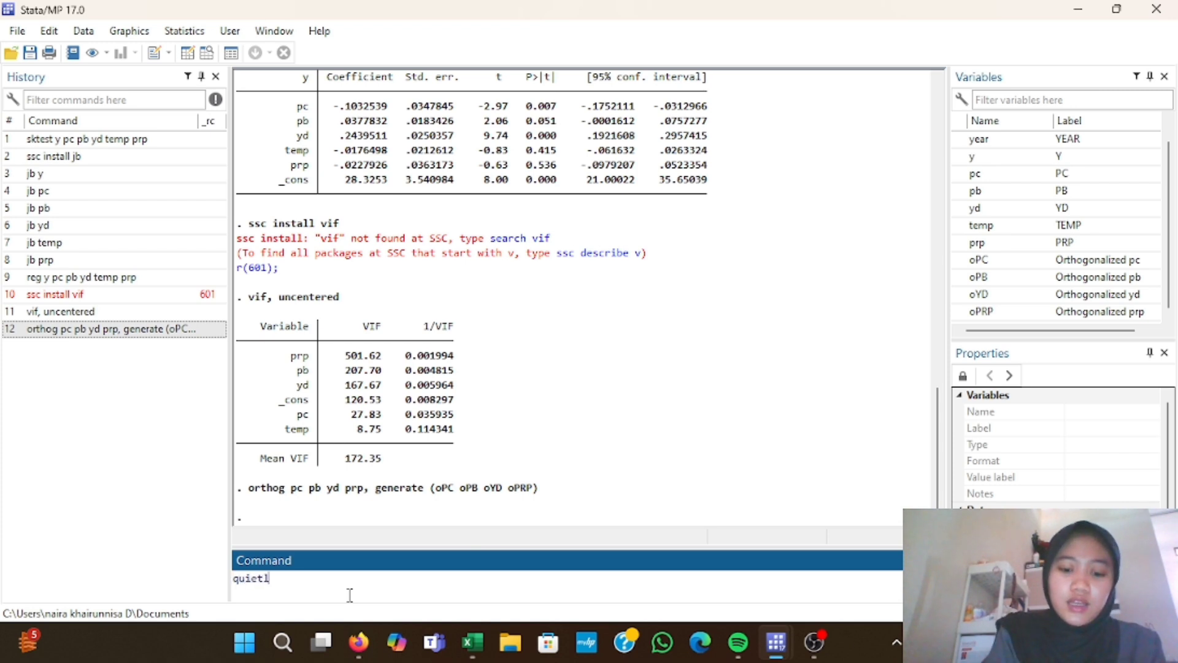
pyautogui.write('y regres')
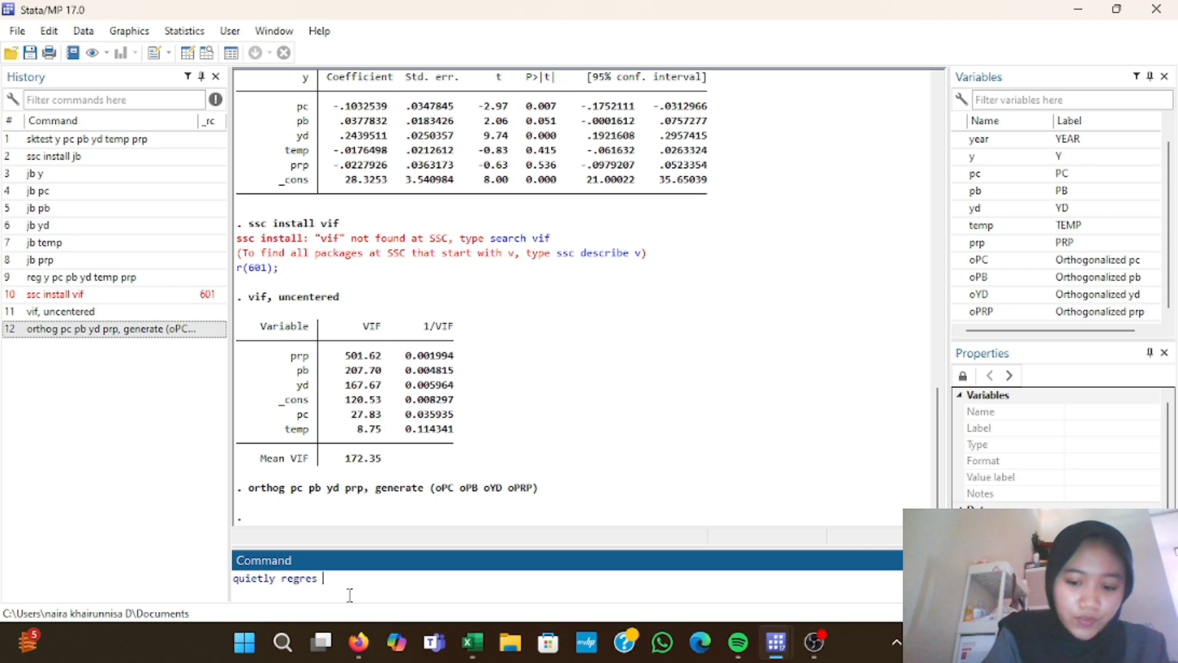
pyautogui.write(' oPC')
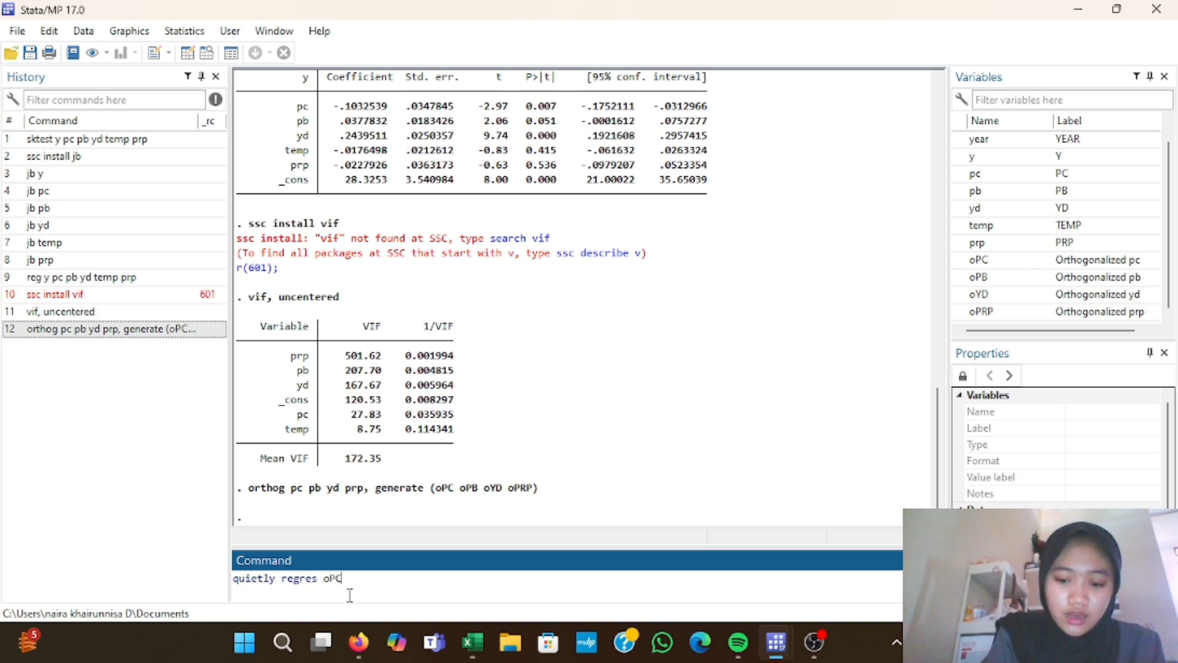
pyautogui.write('opBoy')
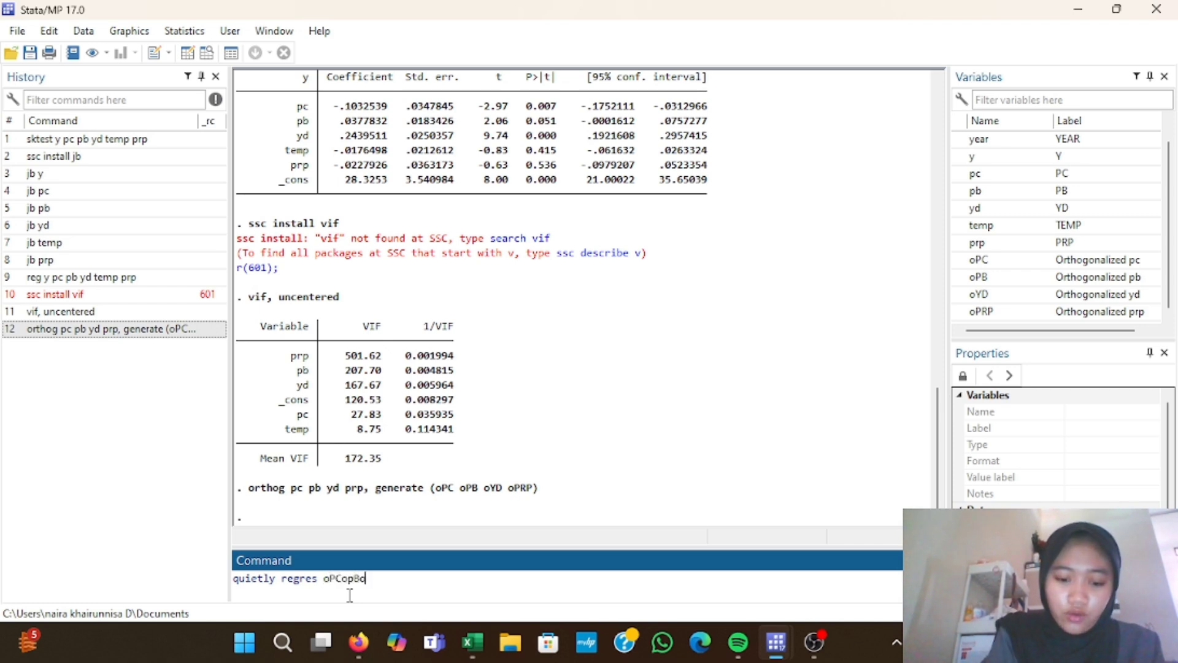
pyautogui.press('BackSpace')
pyautogui.press('BackSpace')
pyautogui.press('BackSpace')
pyautogui.press('BackSpace')
pyautogui.press('BackSpace')
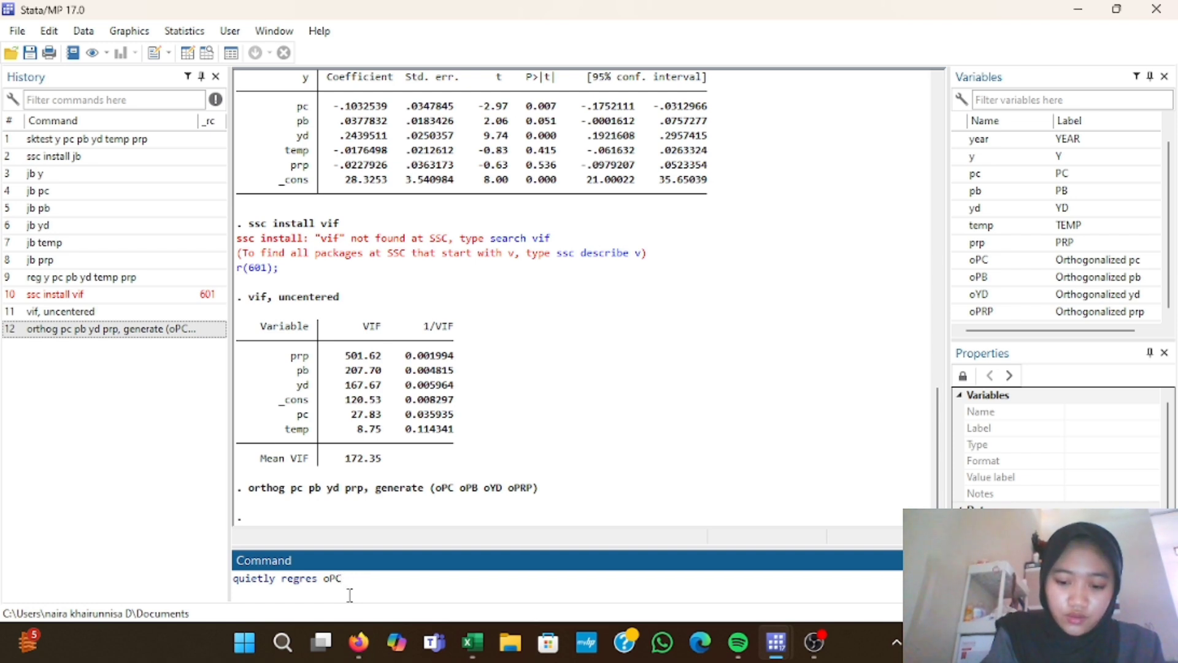
pyautogui.write('oPB')
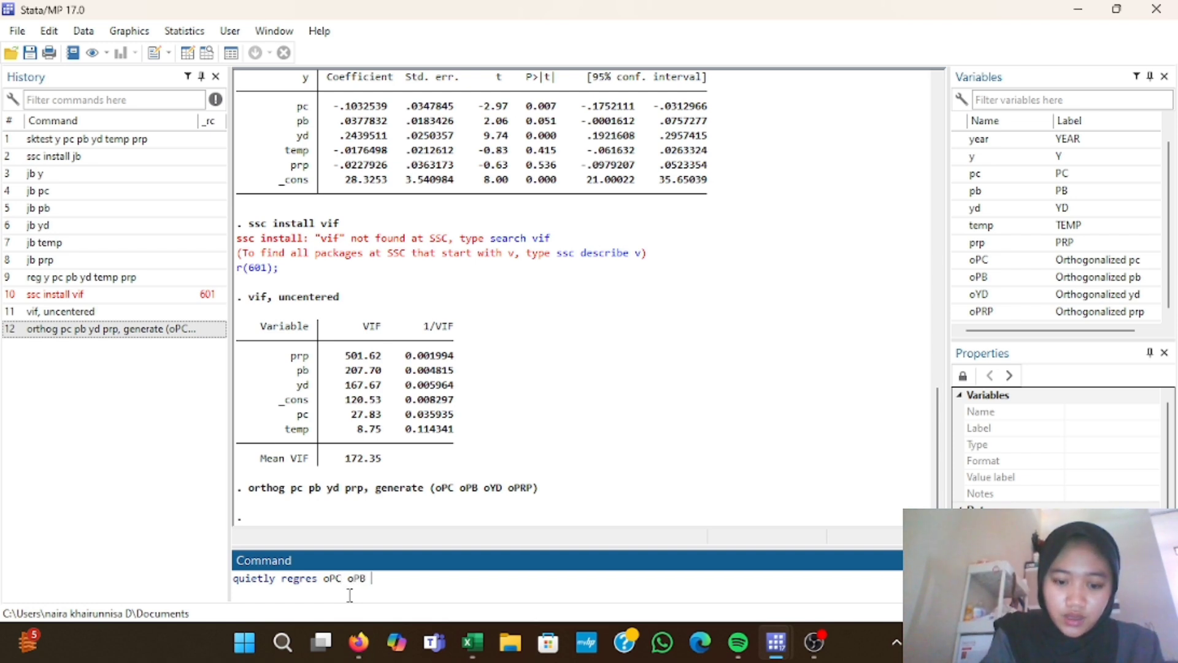
pyautogui.write(' oYD')
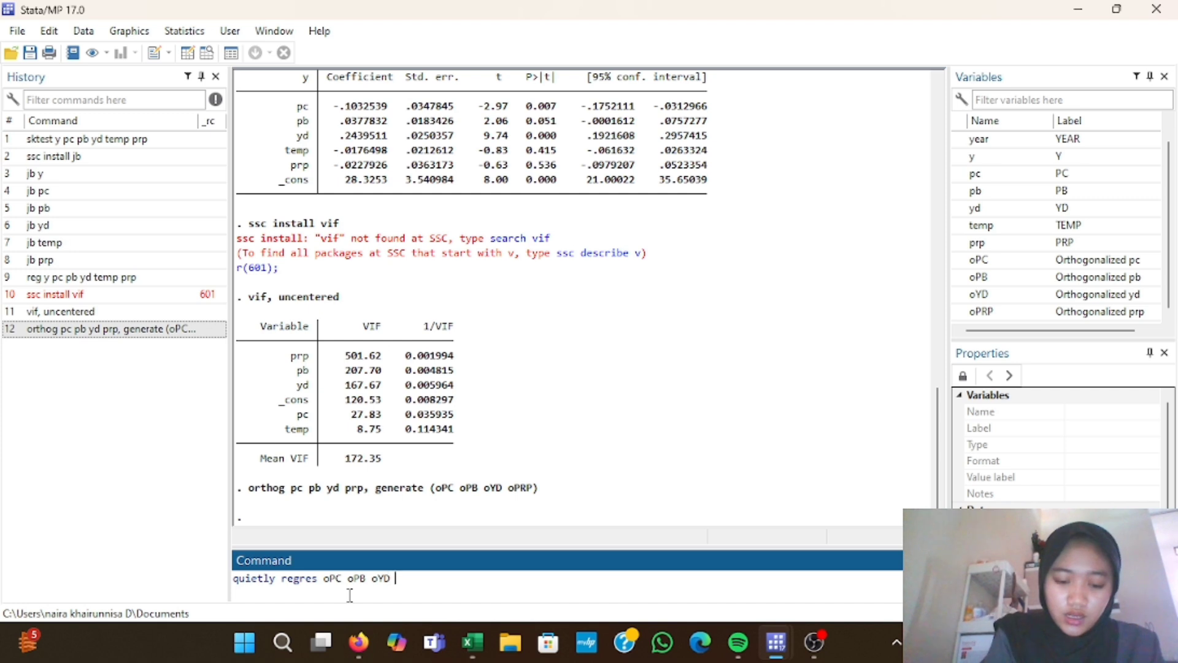
pyautogui.write(' o')
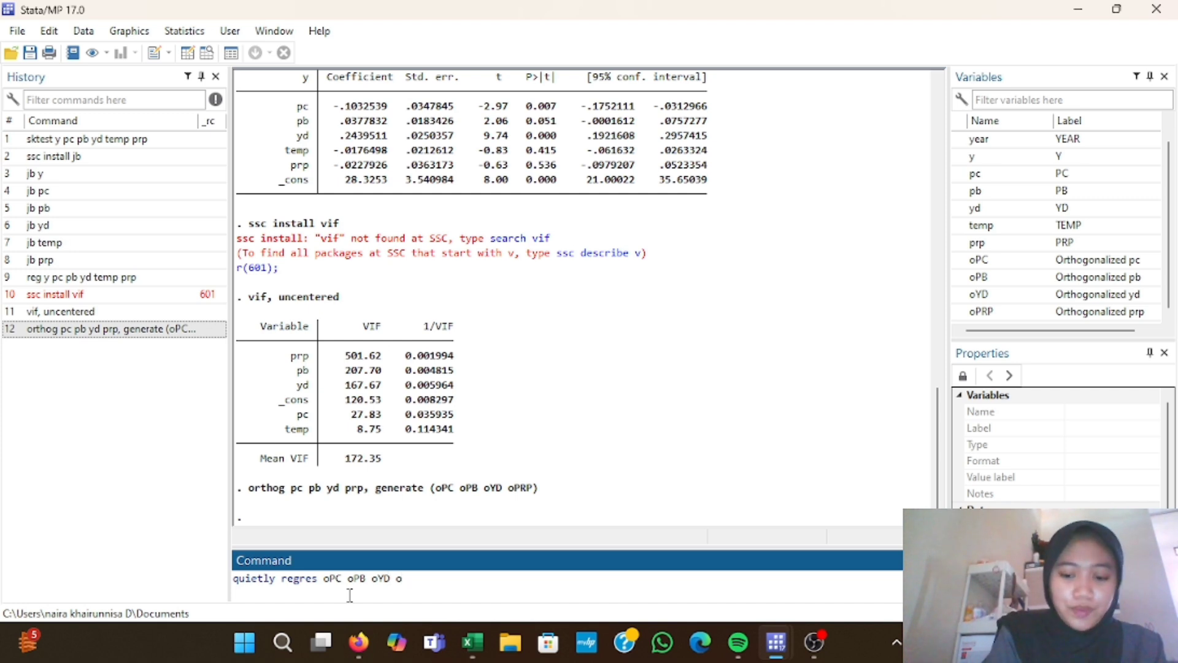
pyautogui.write('PRP')
pyautogui.press('Return')
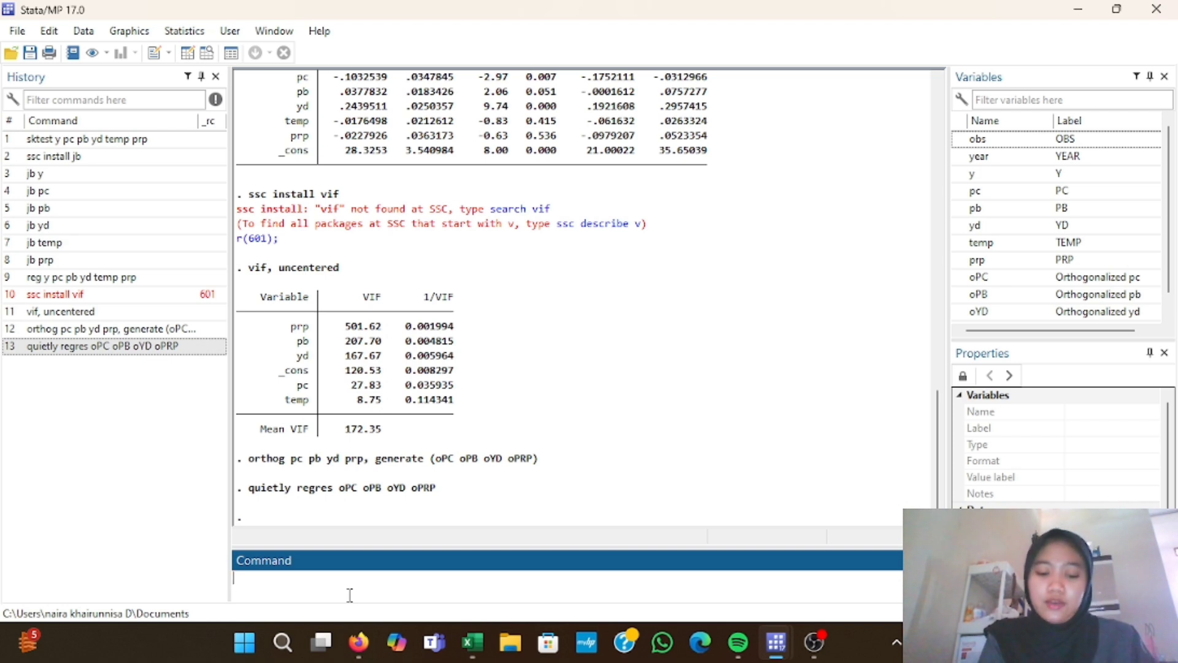
# Compute the uncentered variance inflation factors for the regression on the orthogonalized variables with vif, uncentered.
pyautogui.write('vif')
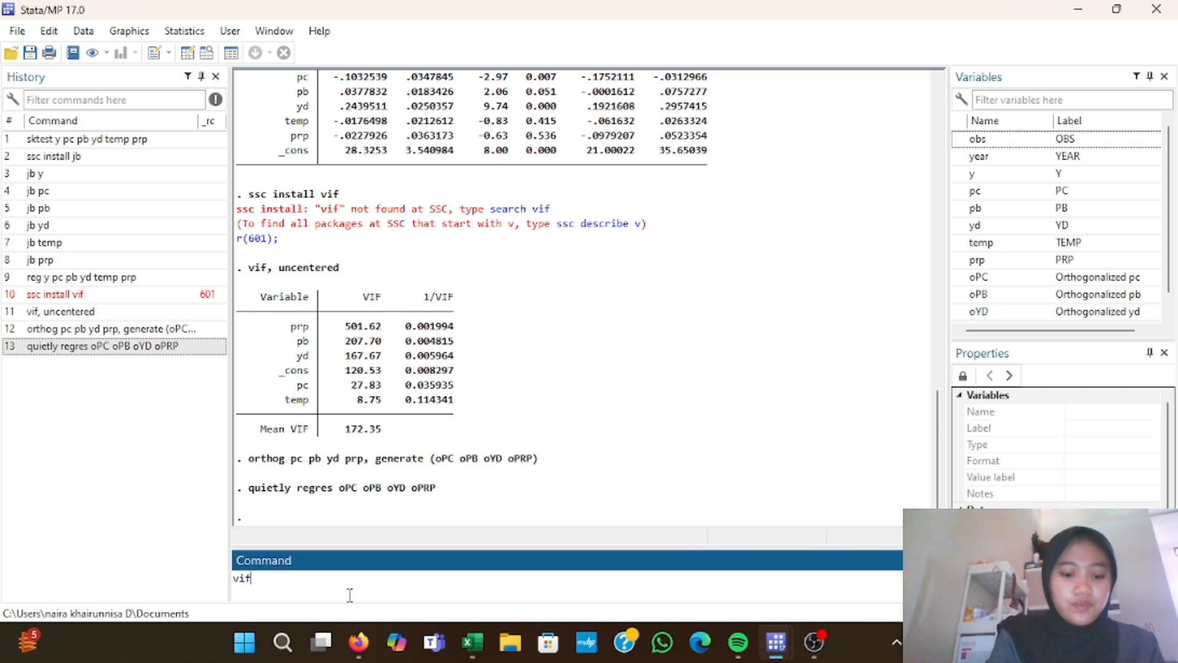
pyautogui.write(',unc')
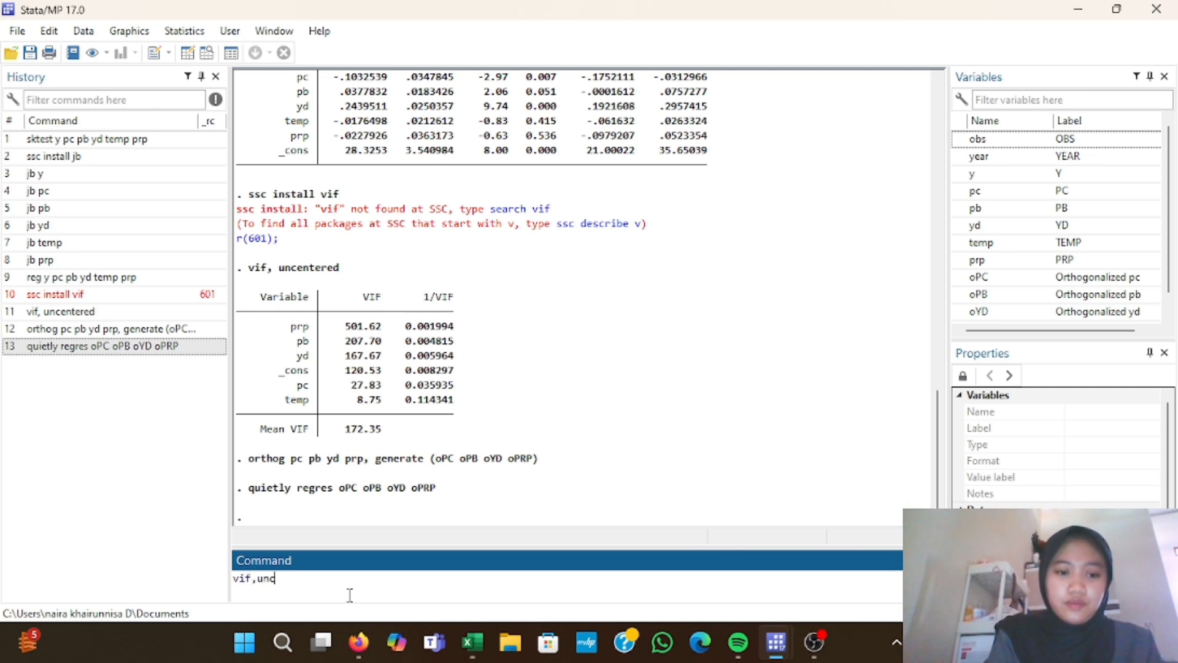
pyautogui.press('BackSpace')
pyautogui.press('BackSpace')
pyautogui.press('BackSpace')
pyautogui.write('u')
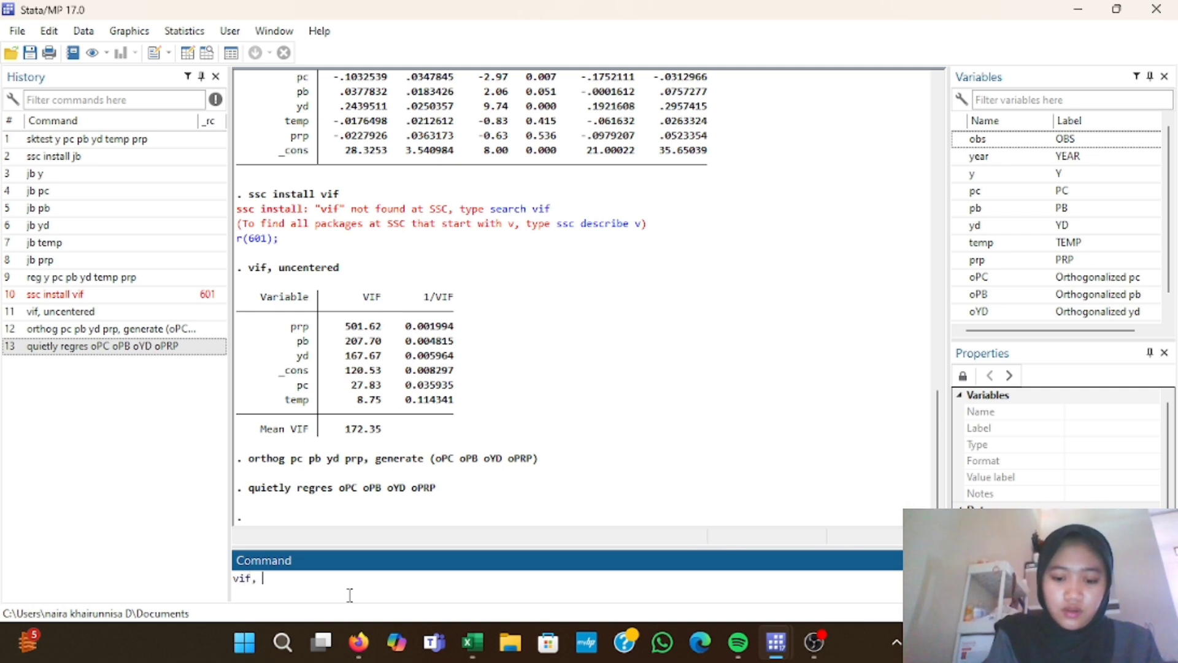
pyautogui.write('ncentered')
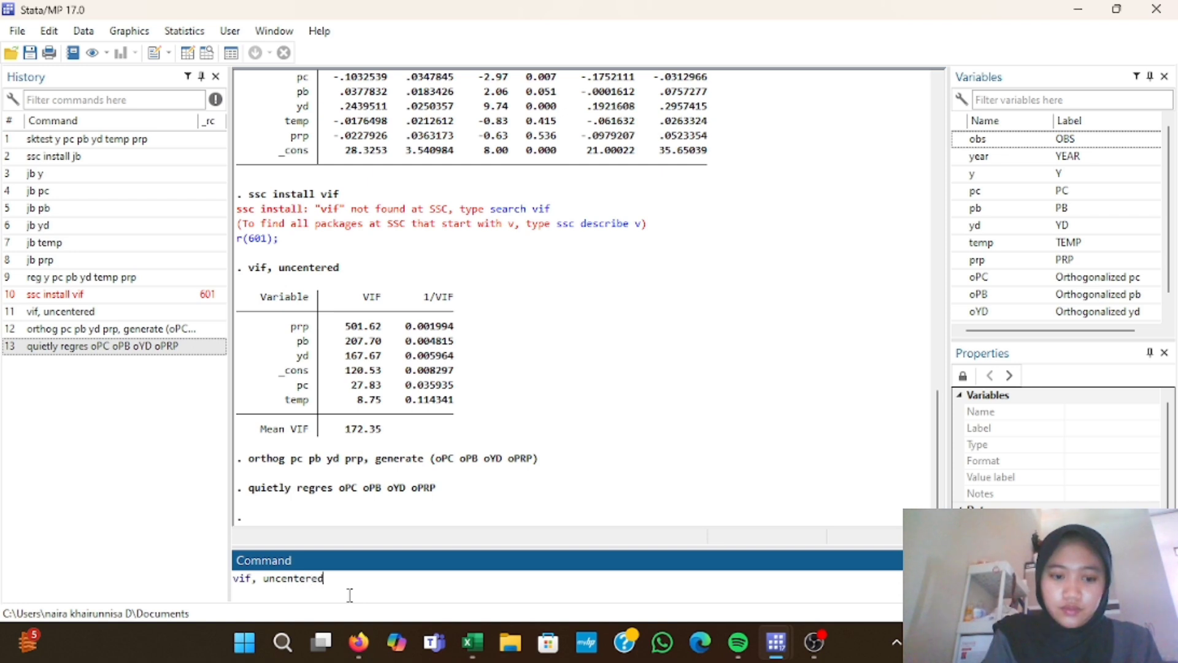
pyautogui.press('Return')
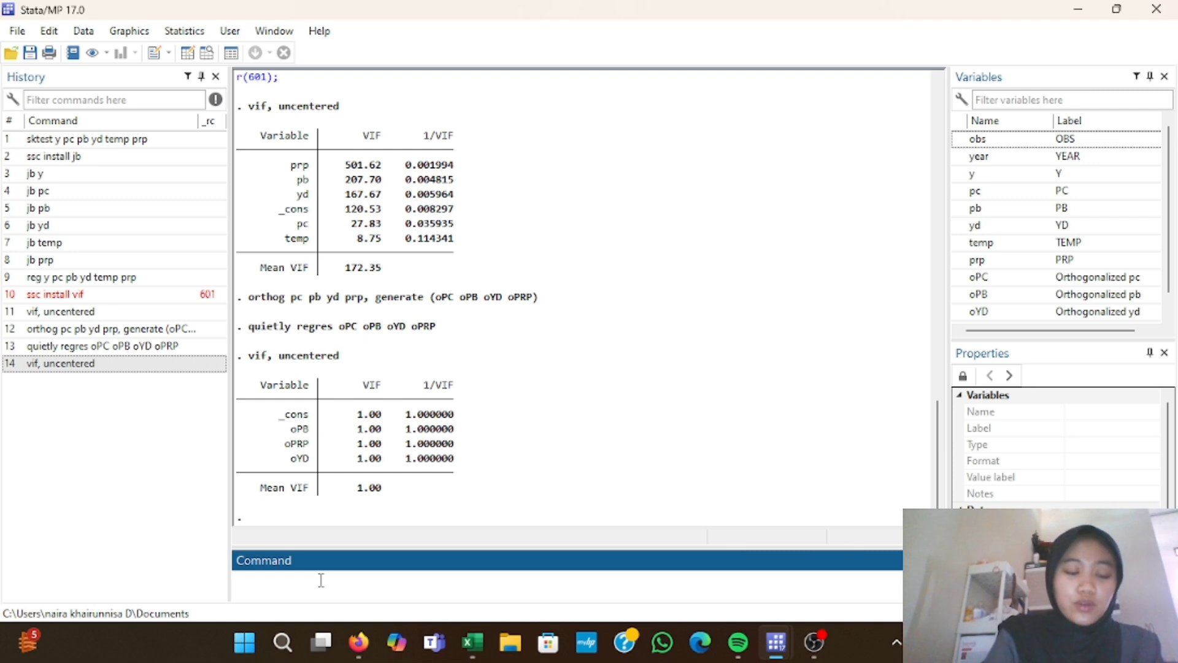
# Regress y on the original variables pc, pb, yd, temp and prp with the command reg y pc pb yd temp prp.
pyautogui.write('reg ')
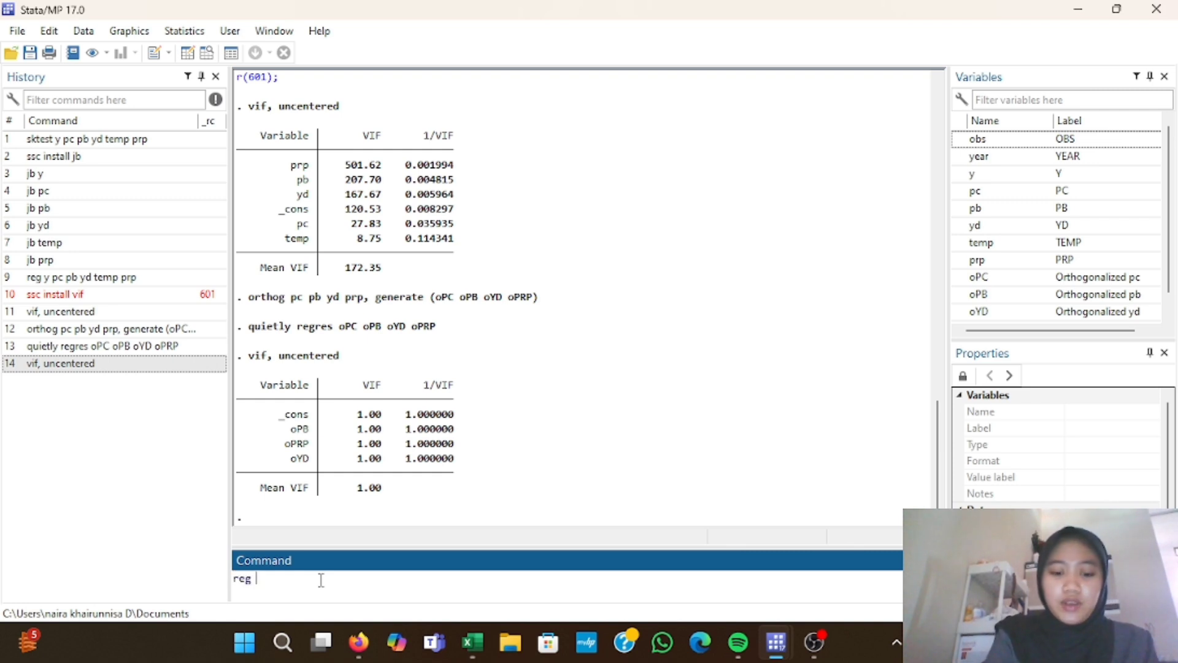
pyautogui.write('y pc')
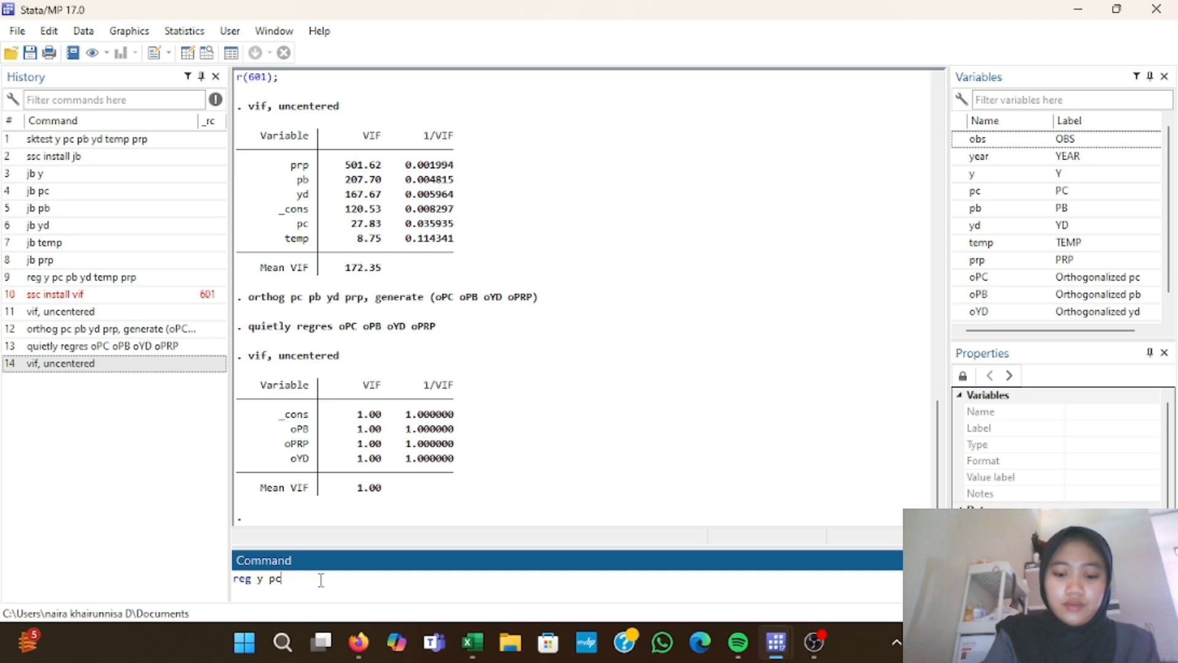
pyautogui.write(' pb yd')
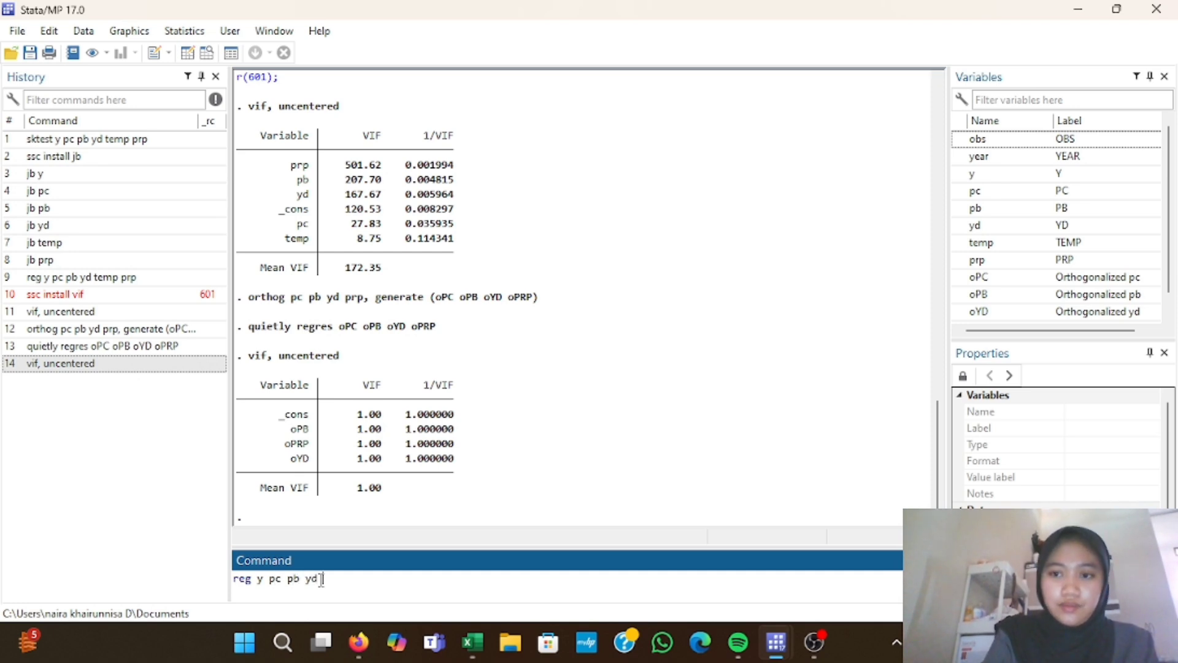
pyautogui.write(' temp')
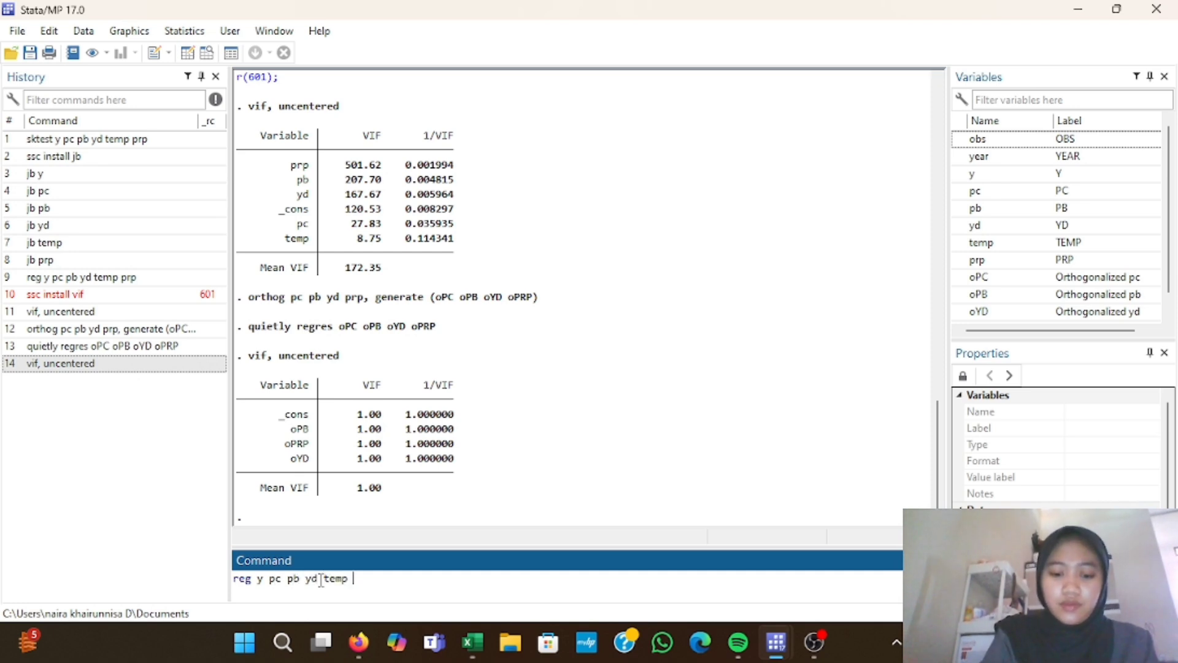
pyautogui.write(' prp')
pyautogui.press('Return')
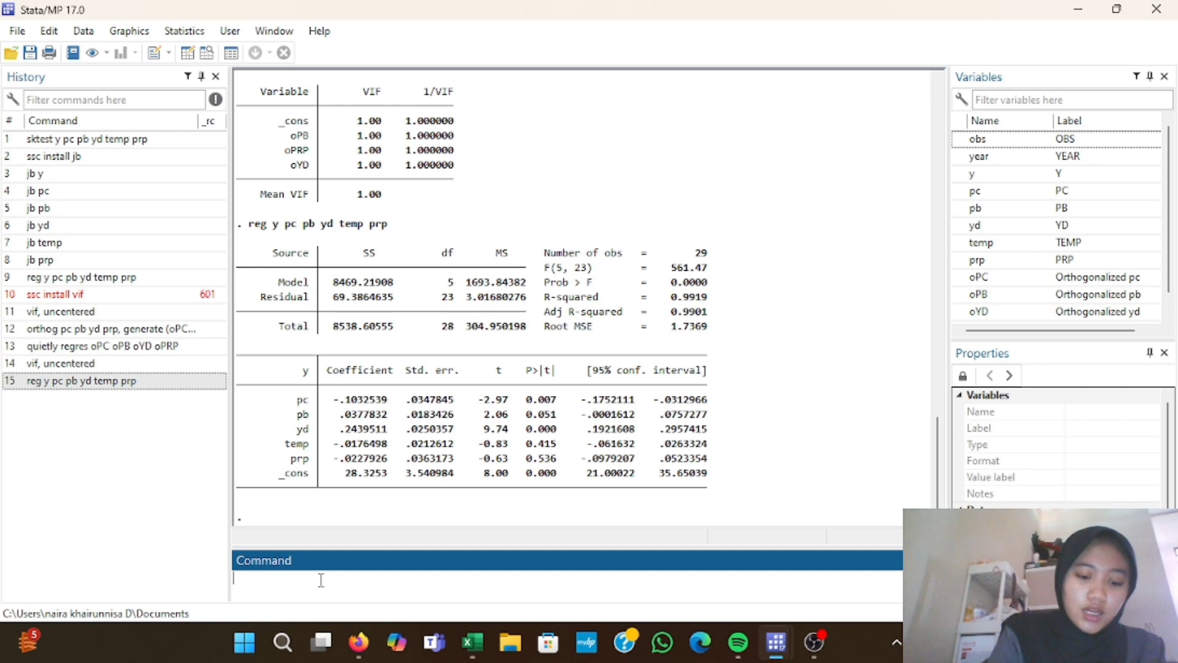
# Run the Breusch-Pagan heteroskedasticity test on all independent variables with the command estat hettest,iid rhs.
pyautogui.write('esta')
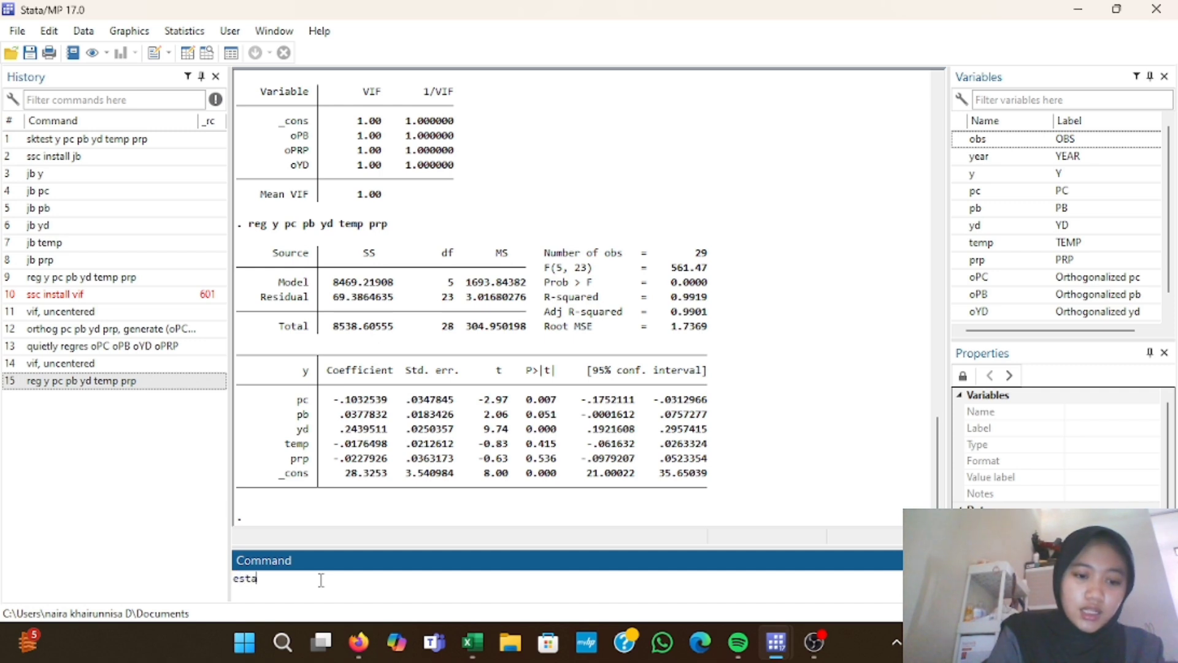
pyautogui.write('t hettest')
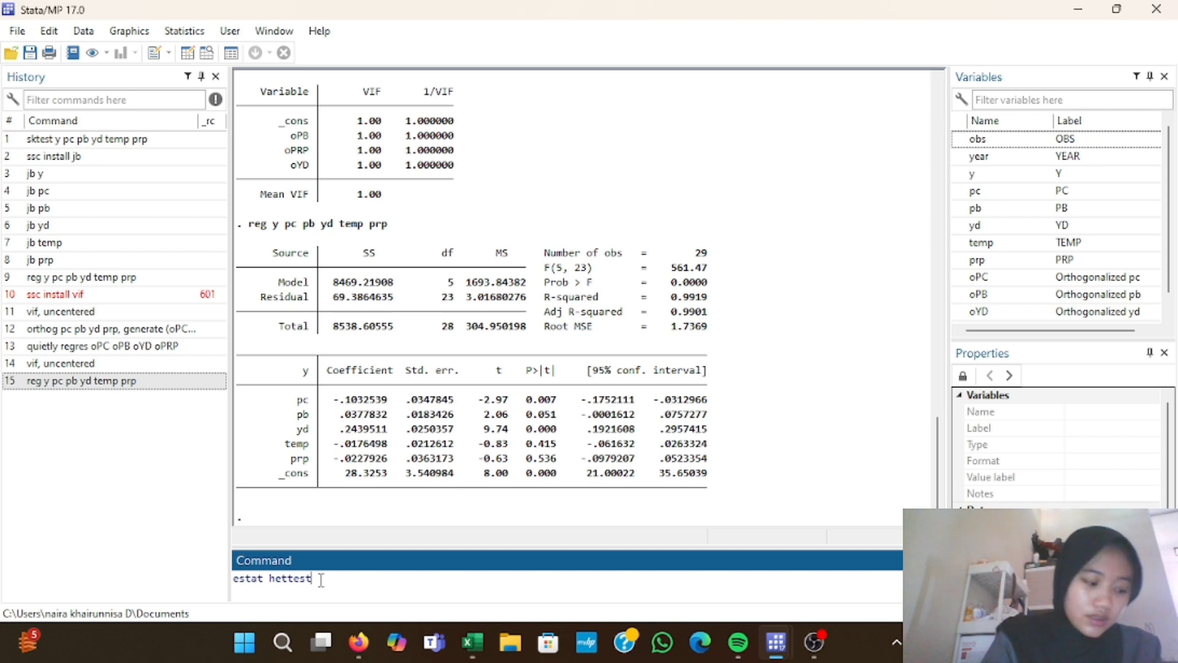
pyautogui.write(', iid')
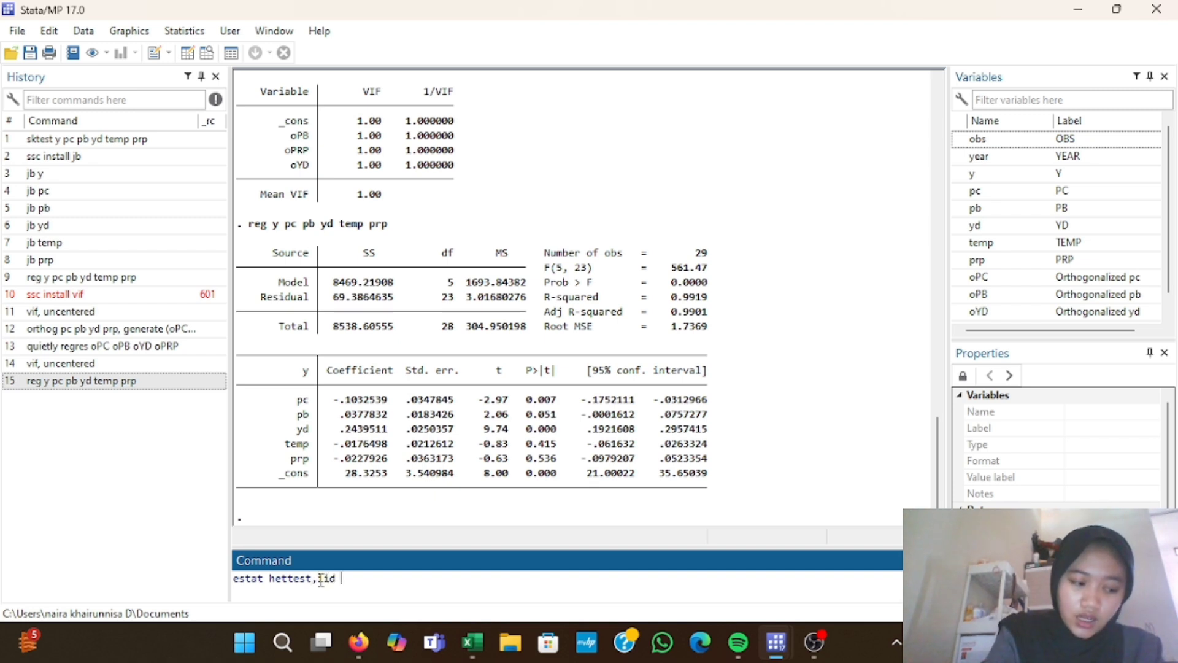
pyautogui.write('rhs')
pyautogui.press('Return')
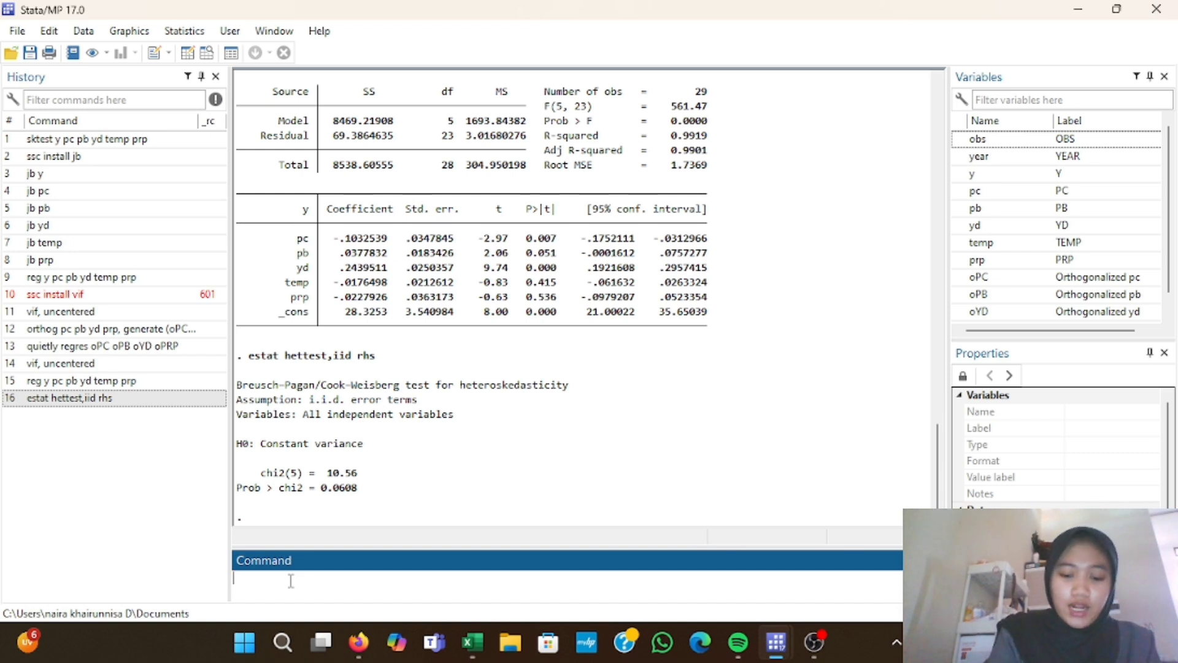
# Run White's heteroskedasticity test on the regression with the command estat imtest, white.
pyautogui.write('est')
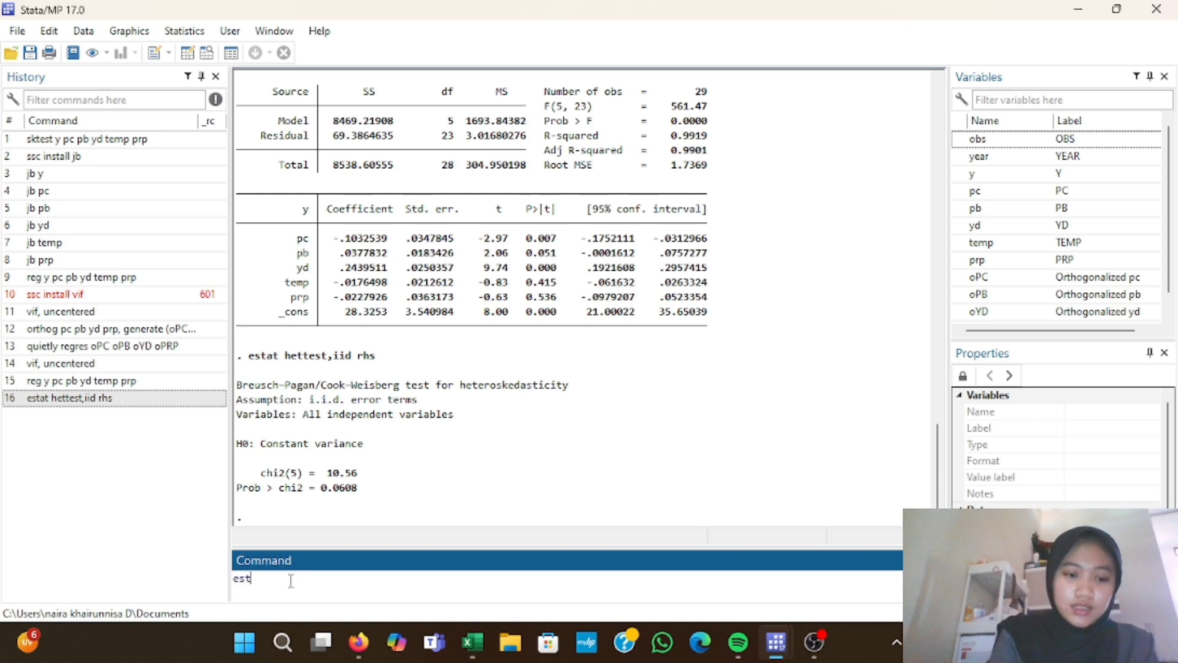
pyautogui.write('at imte')
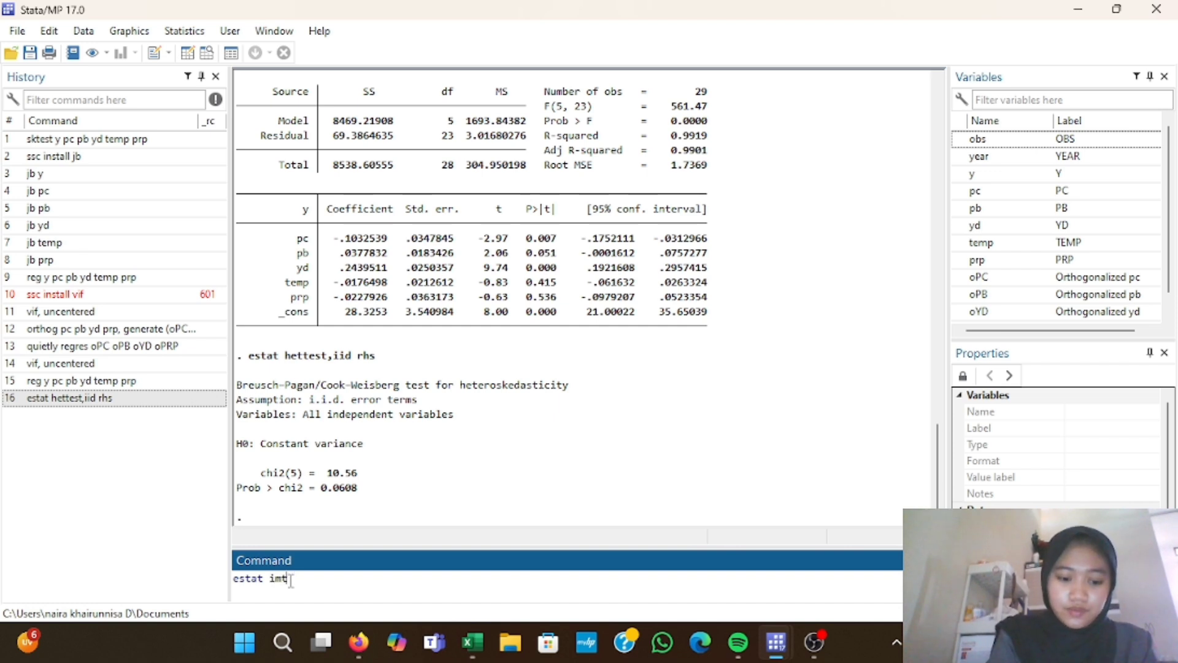
pyautogui.write('st')
pyautogui.write(', ')
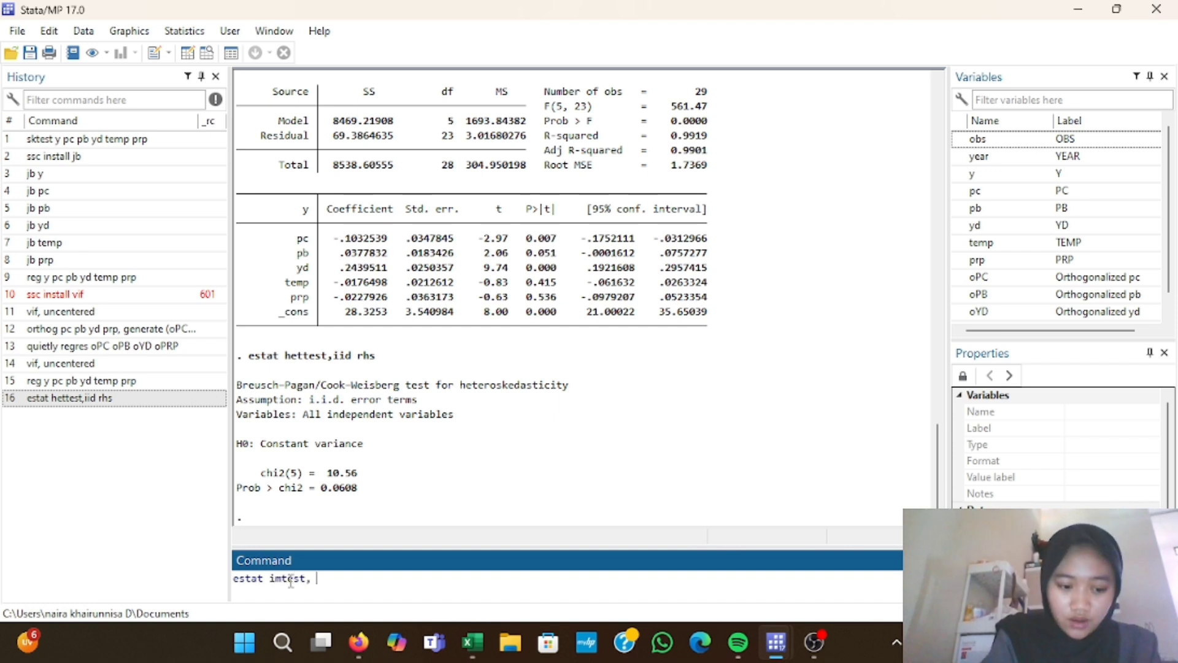
pyautogui.write('white')
pyautogui.press('Return')
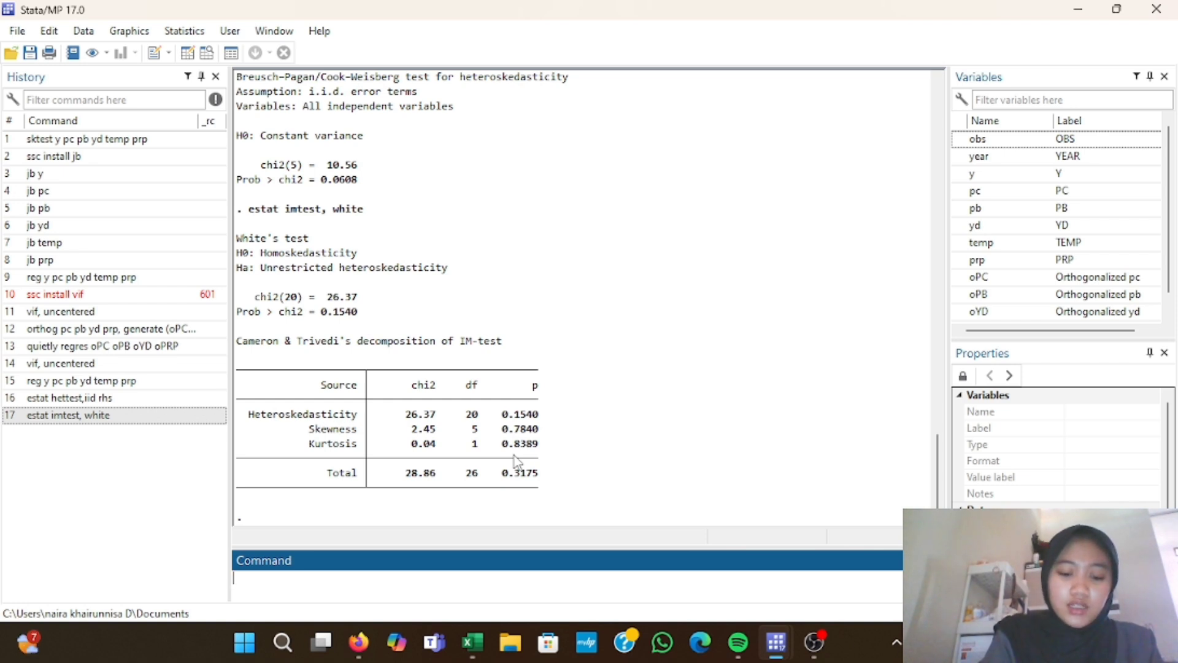
# Rerun the regression of y on pc, pb, yd, temp and prp as the basis for autocorrelation testing.
pyautogui.write('reg ')
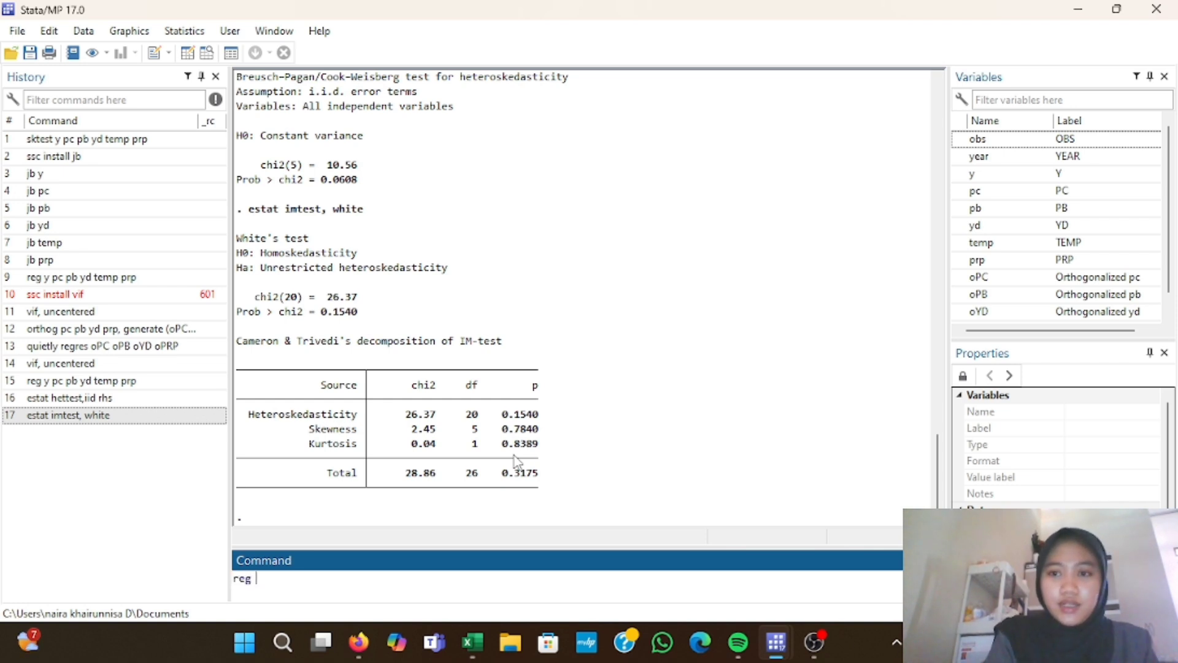
pyautogui.write('y pc pb yd ')
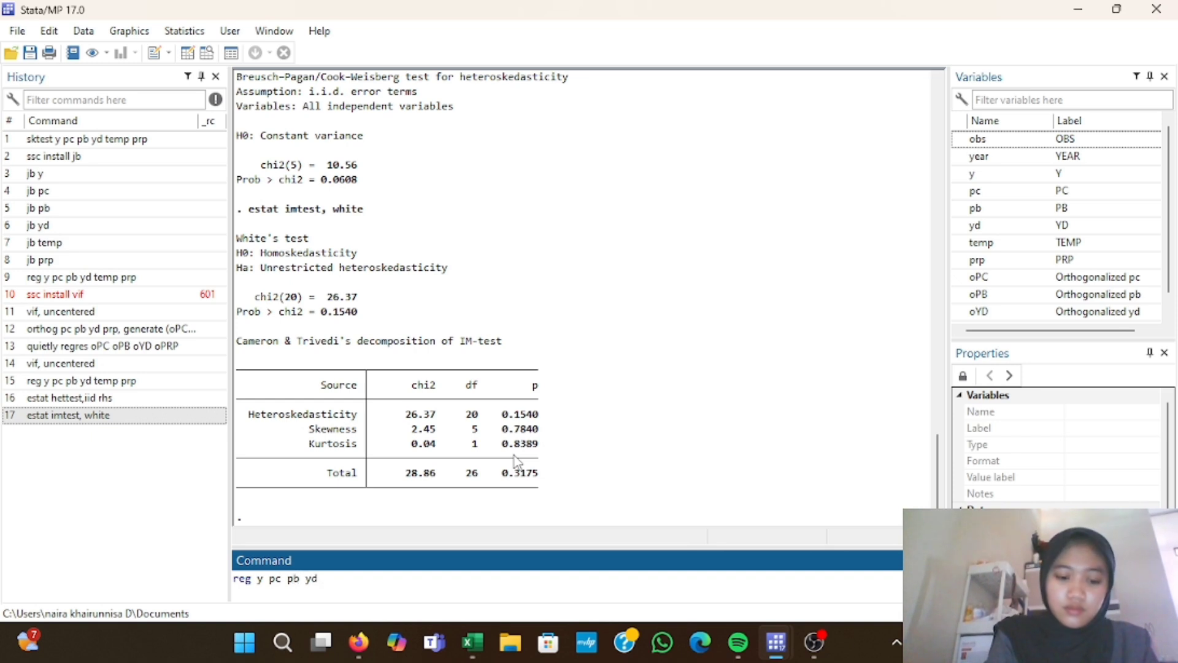
pyautogui.write('temp prp')
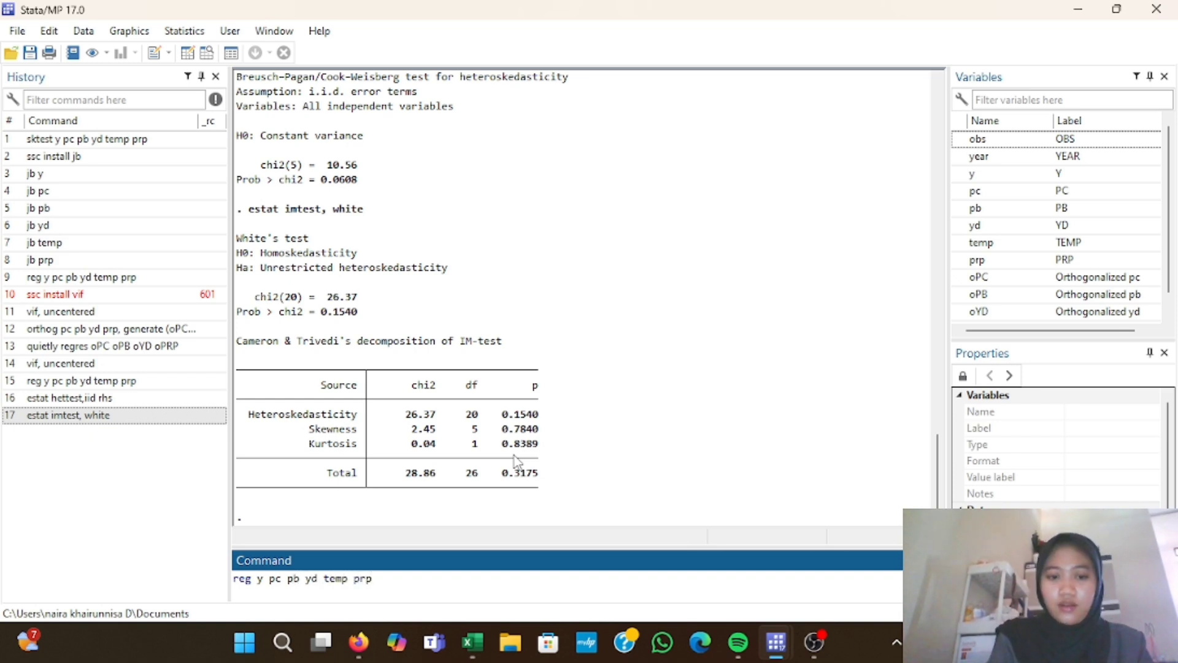
pyautogui.press('Return')
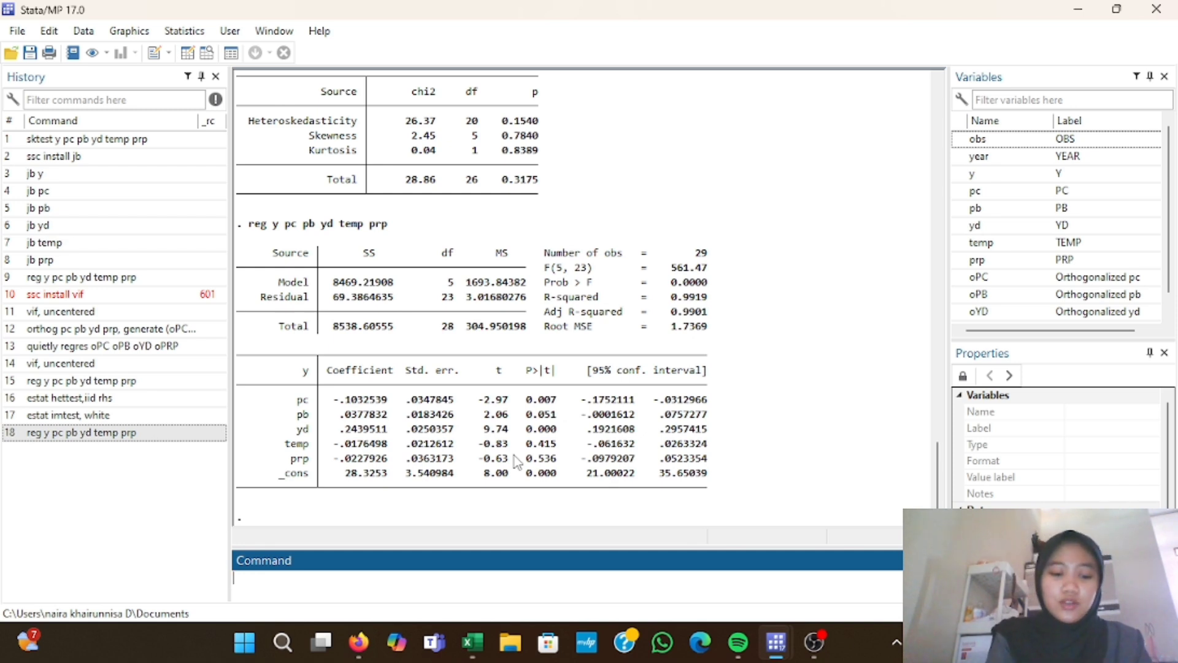
# Generate a variable time holding the observation number with the command gen time=_n.
pyautogui.write('gen t')
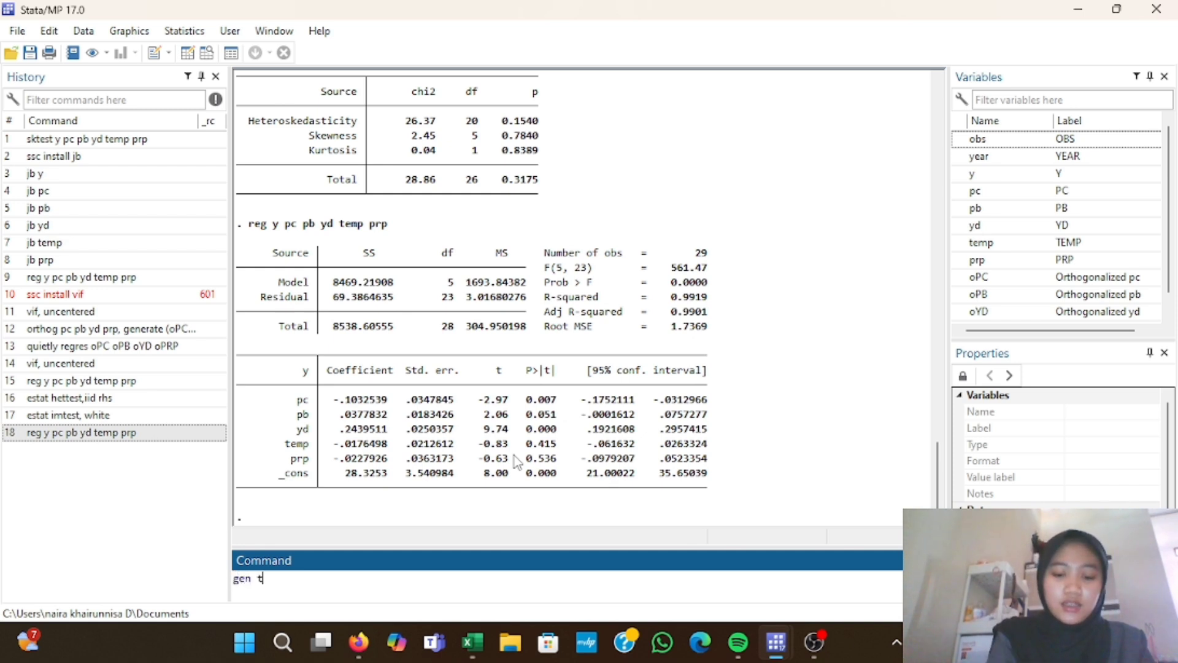
pyautogui.write('ime=')
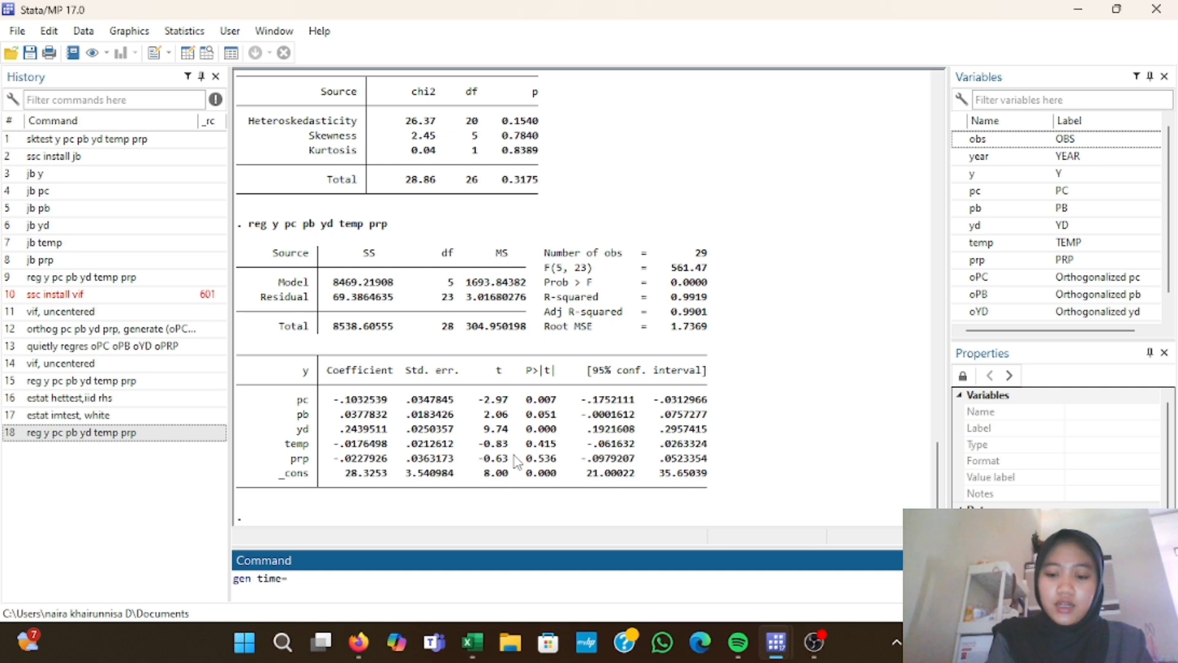
pyautogui.write('_n')
pyautogui.press('Return')
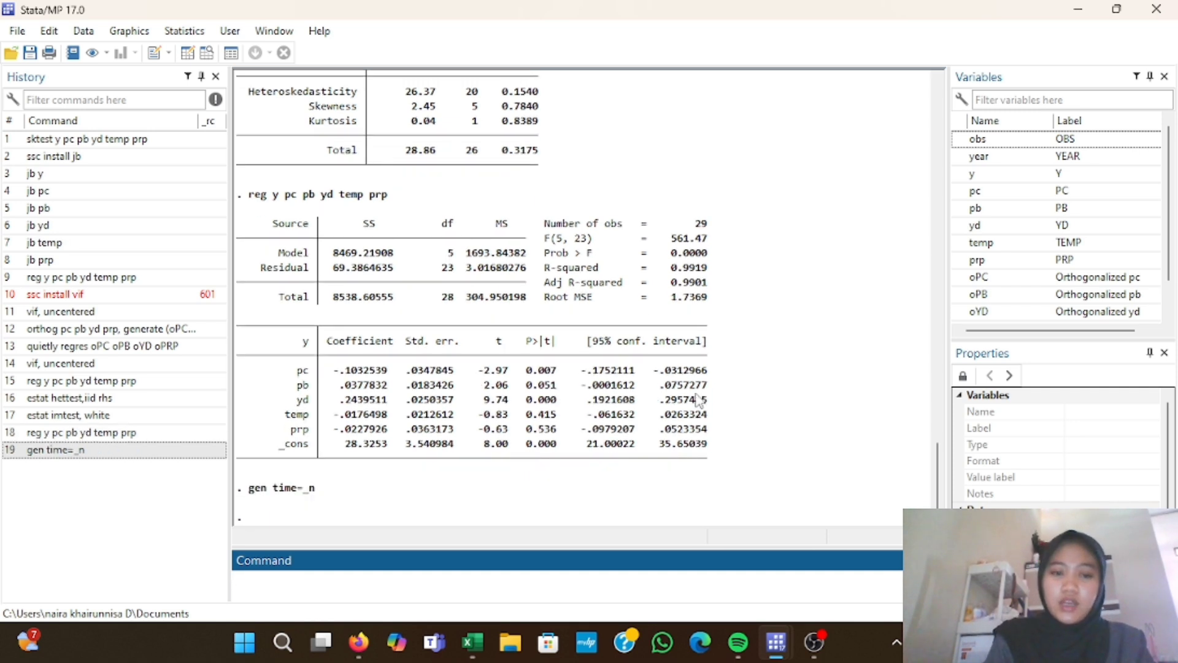
pyautogui.scroll(-1, 1079, 224)
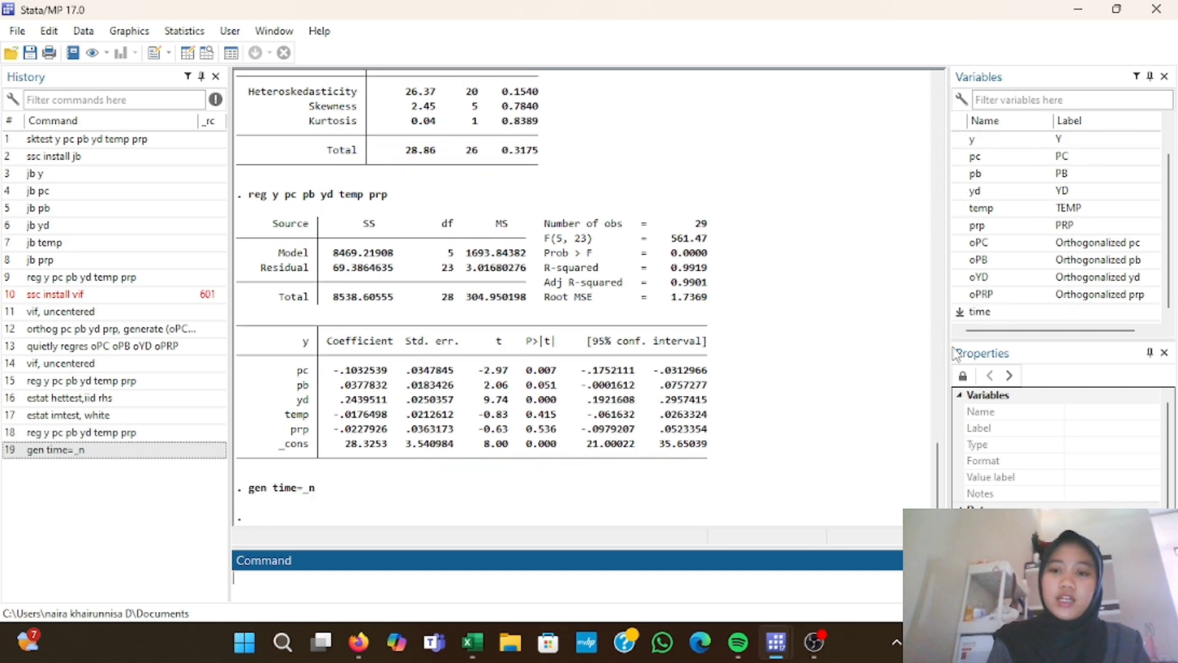
# Try to declare the data as time series with the command tsset timr.
pyautogui.write('ts')
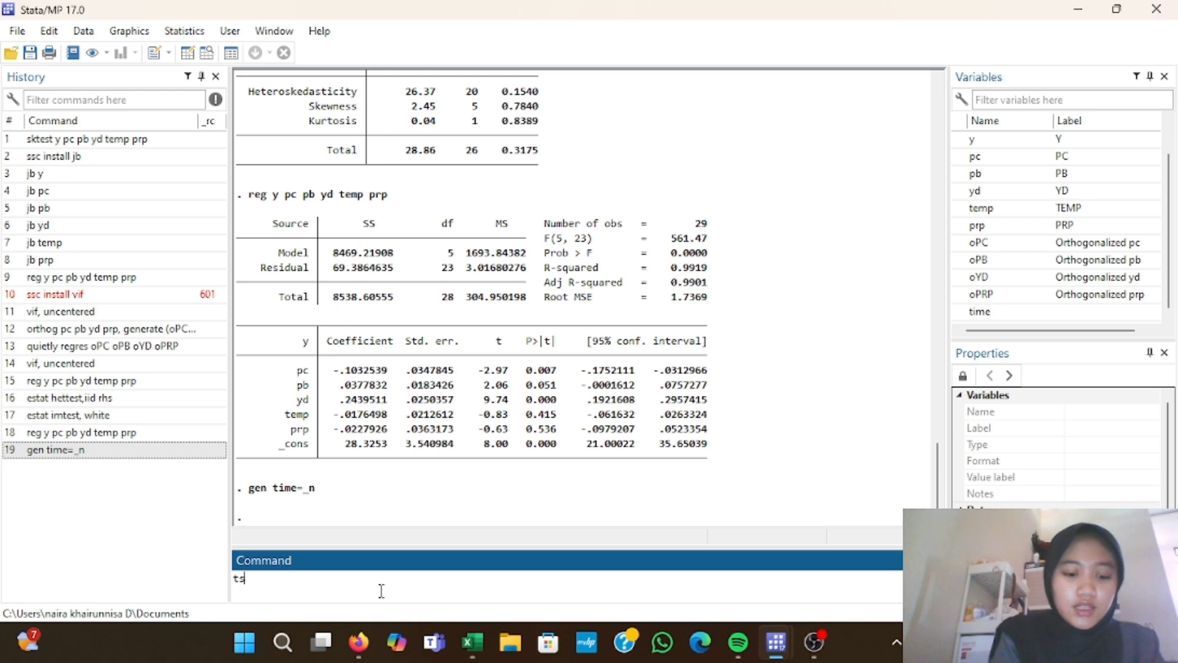
pyautogui.write('s')
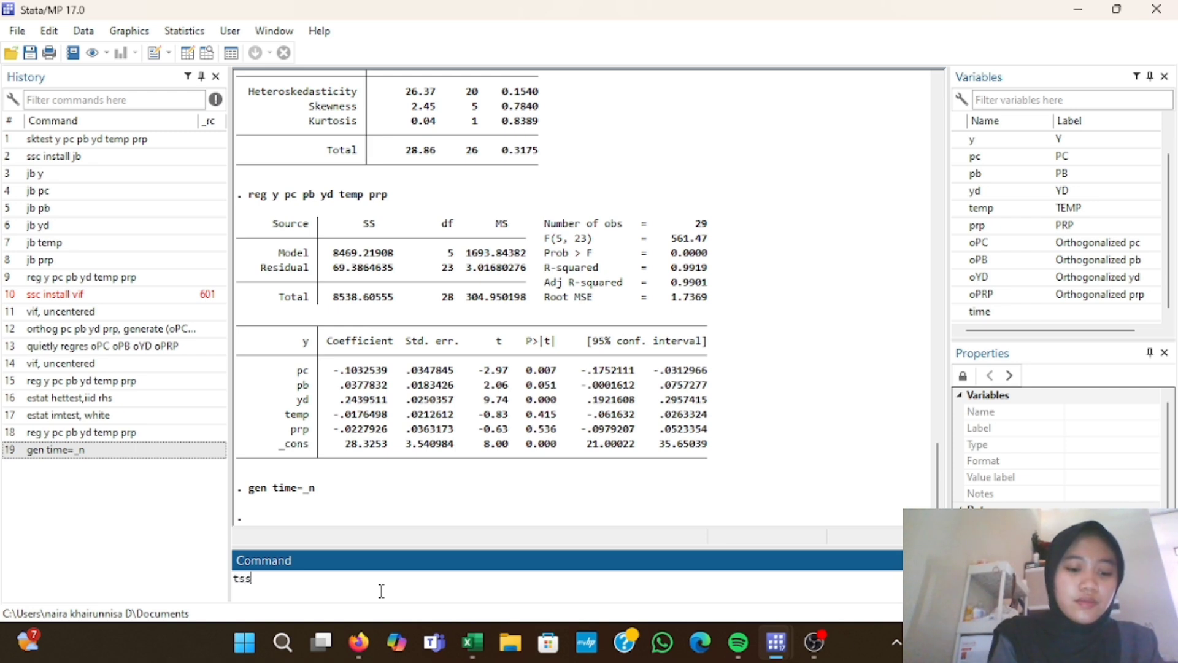
pyautogui.write('et')
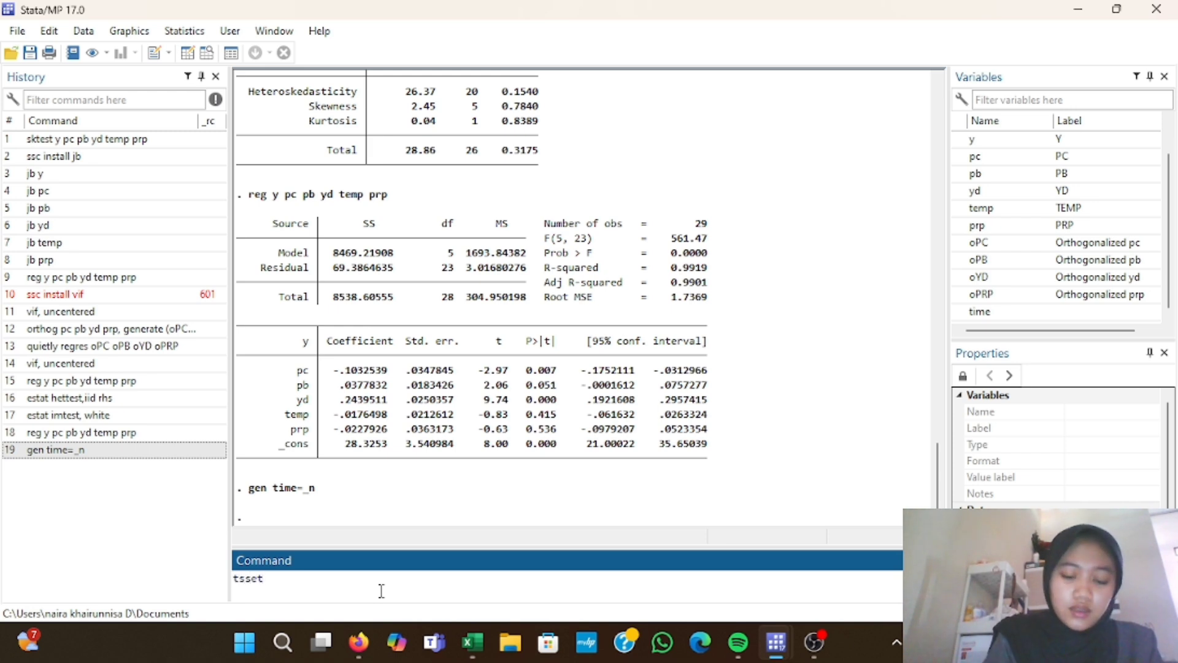
pyautogui.write(' timr')
pyautogui.press('Return')
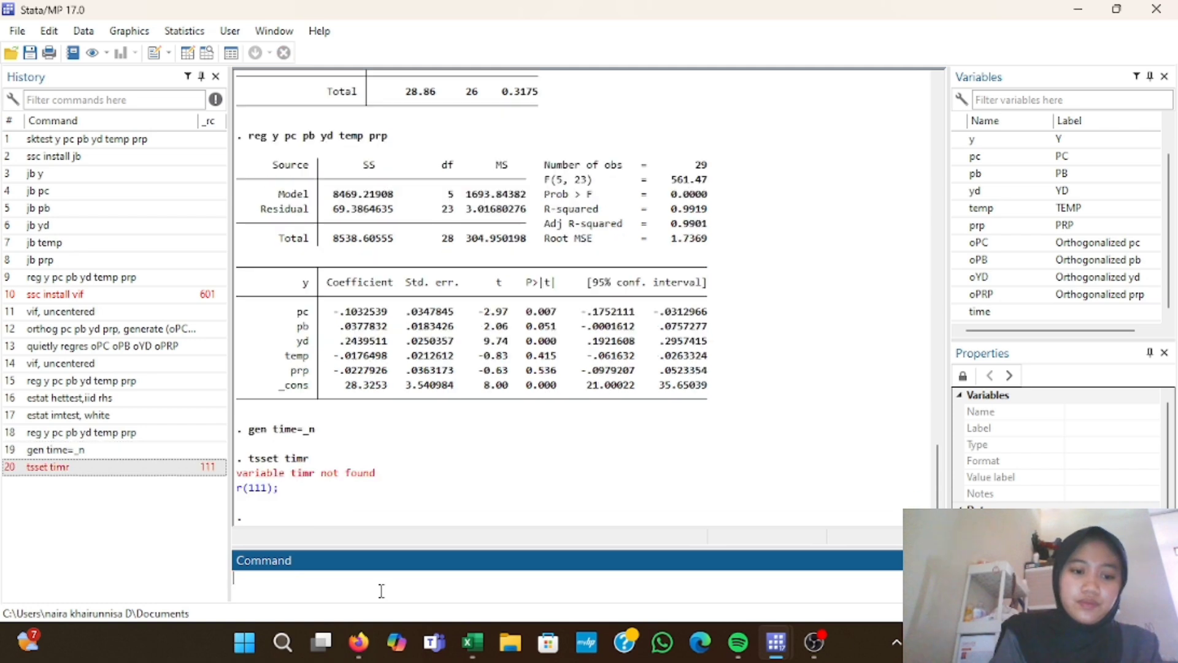
# Declare the data as time series indexed by the variable time with the command tsset time.
pyautogui.write('tsset t')
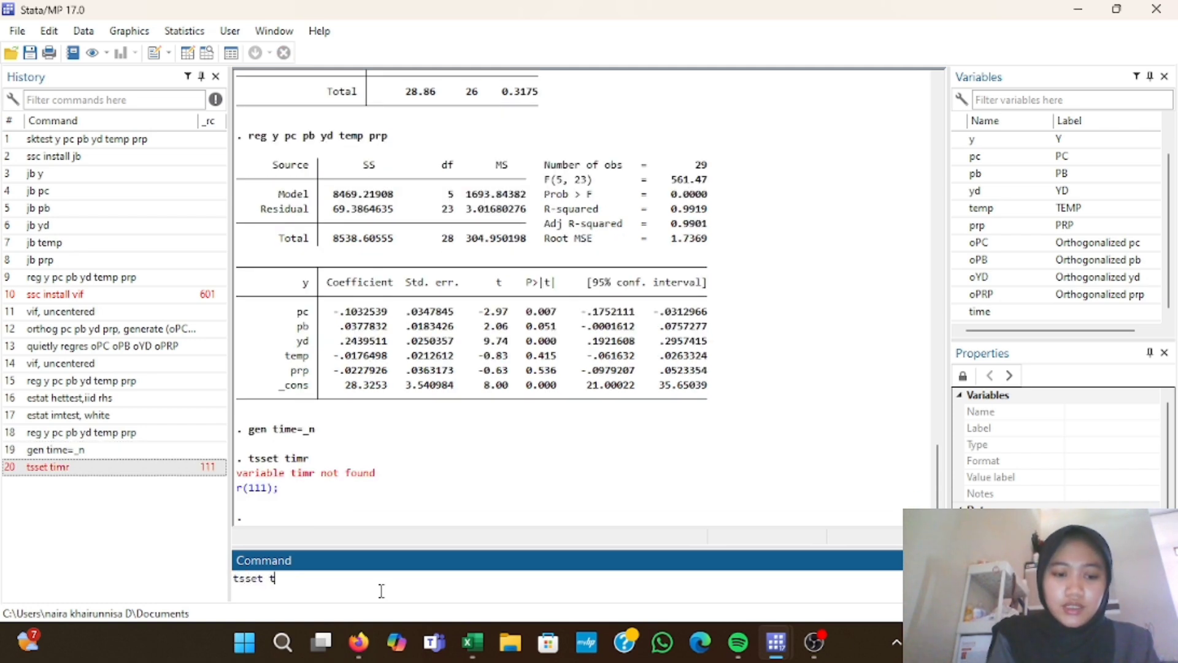
pyautogui.write('ime')
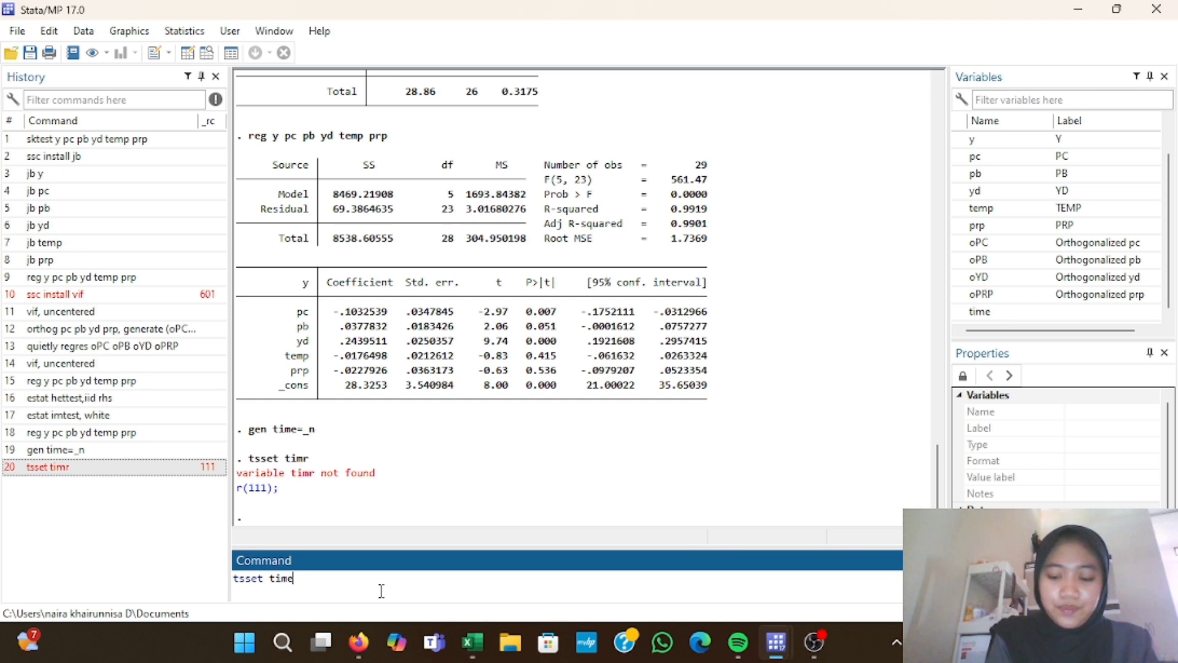
pyautogui.press('Return')
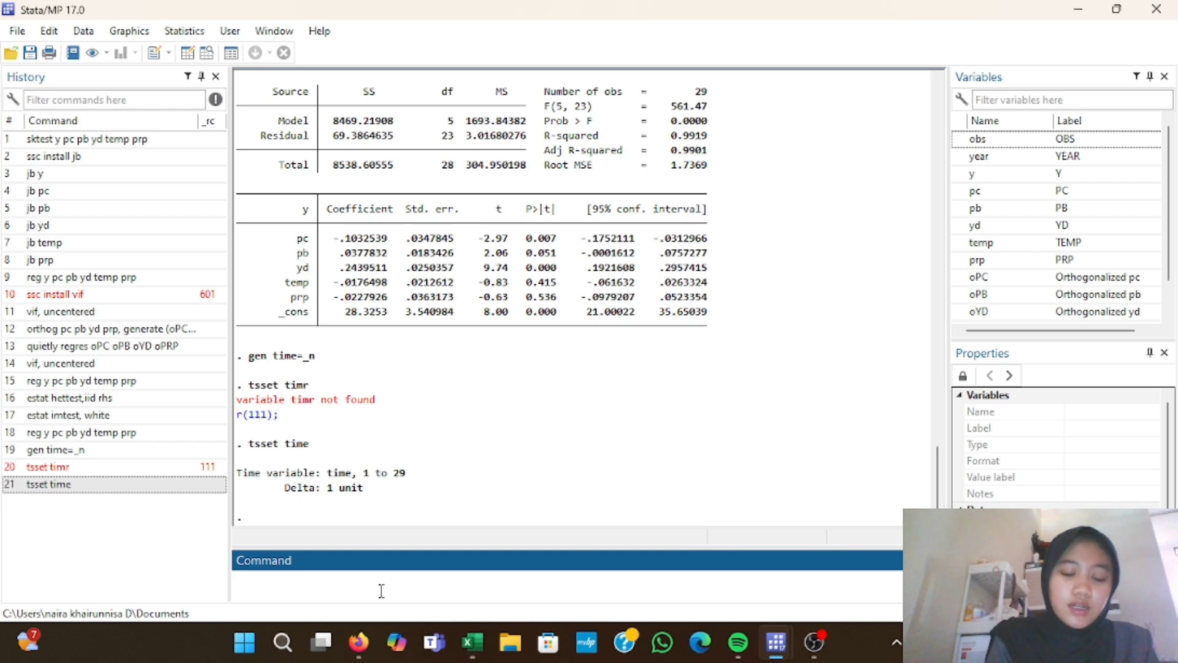
# Compute the Durbin-Watson statistic of the regression with the command dwstat.
pyautogui.write('dwstat')
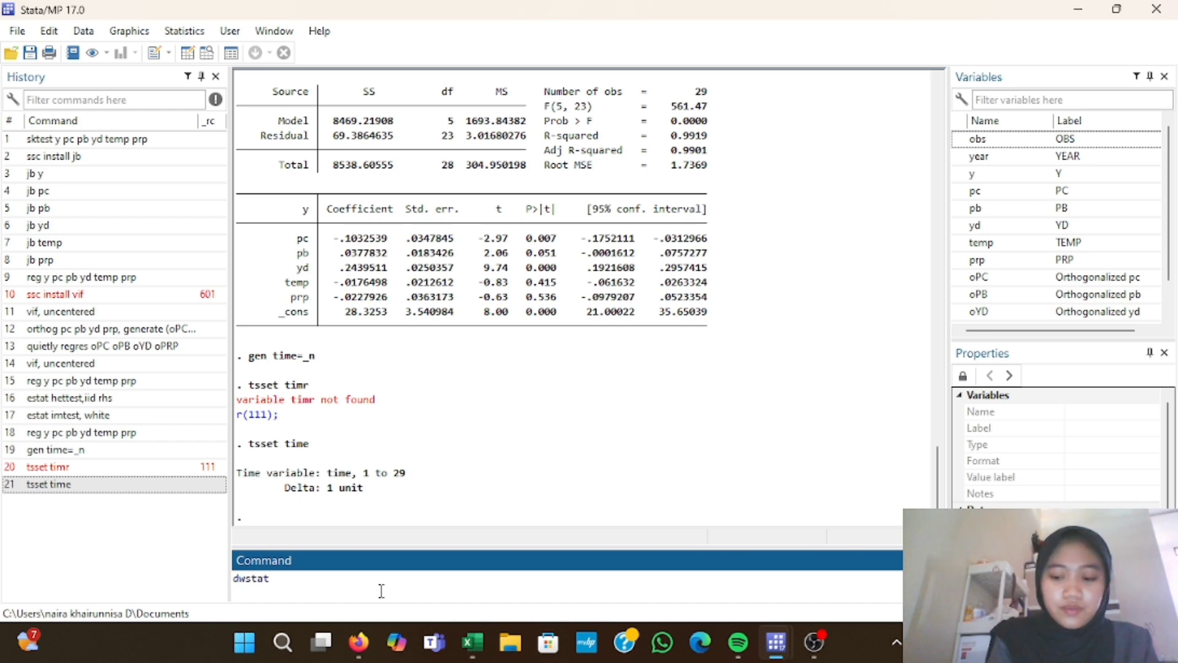
pyautogui.press('Return')
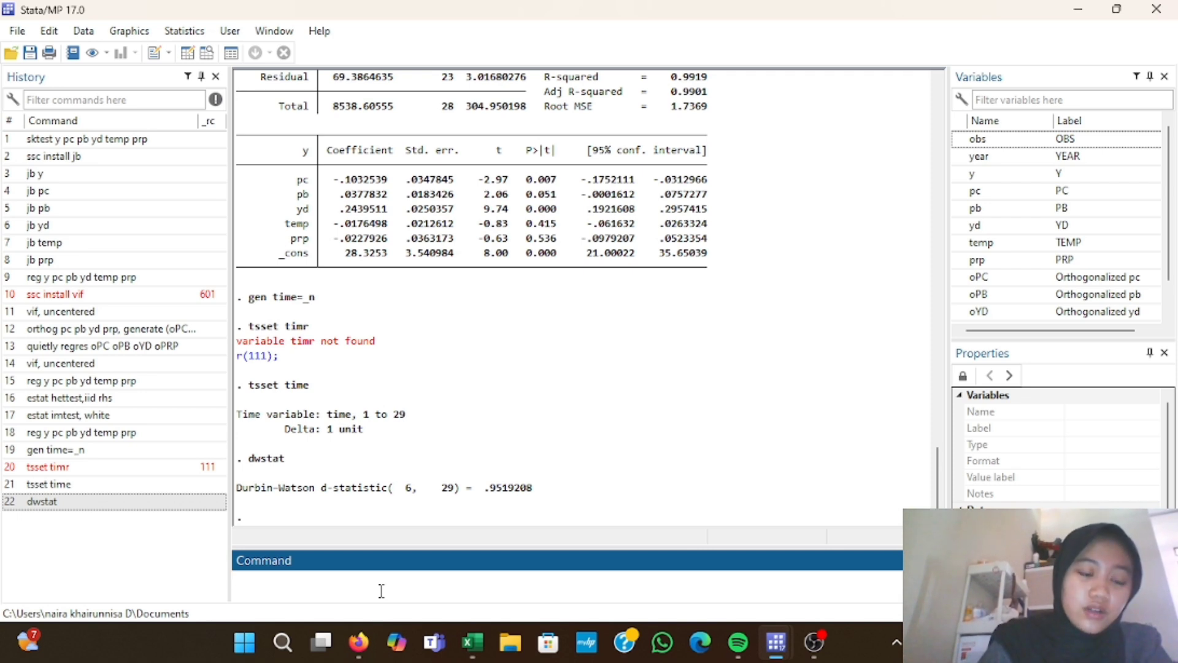
pyautogui.click(486, 484)
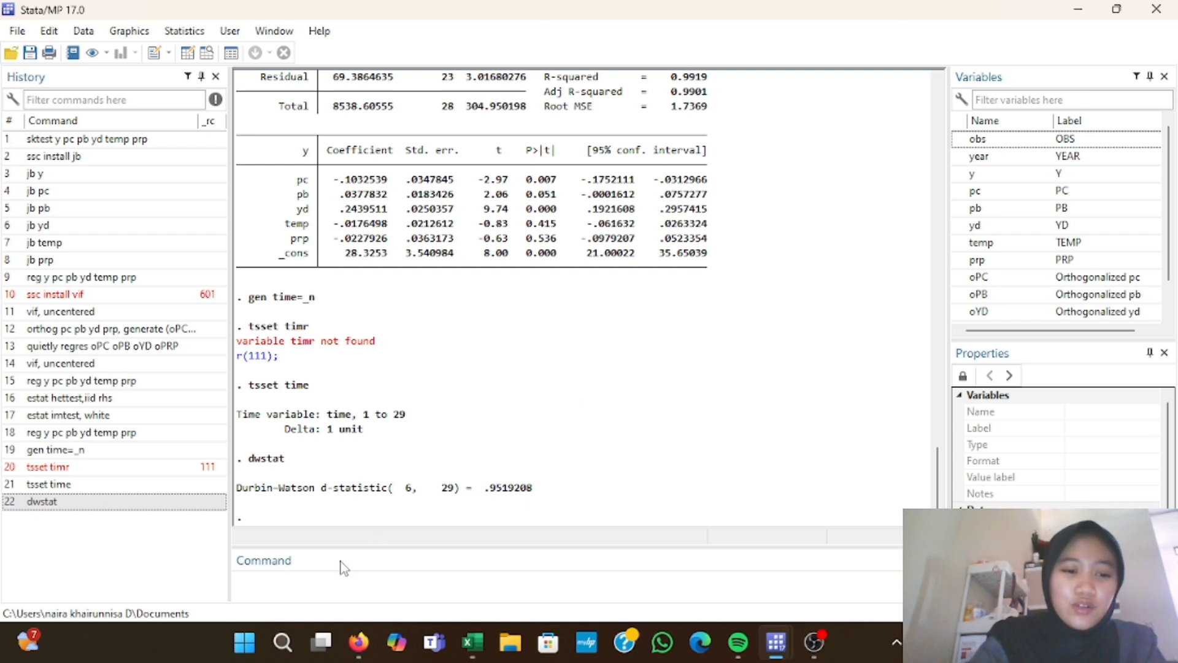
# Run the Breusch-Godfrey autocorrelation test with one lag using the command estat bgodfrey, lag(1).
pyautogui.click(288, 583)
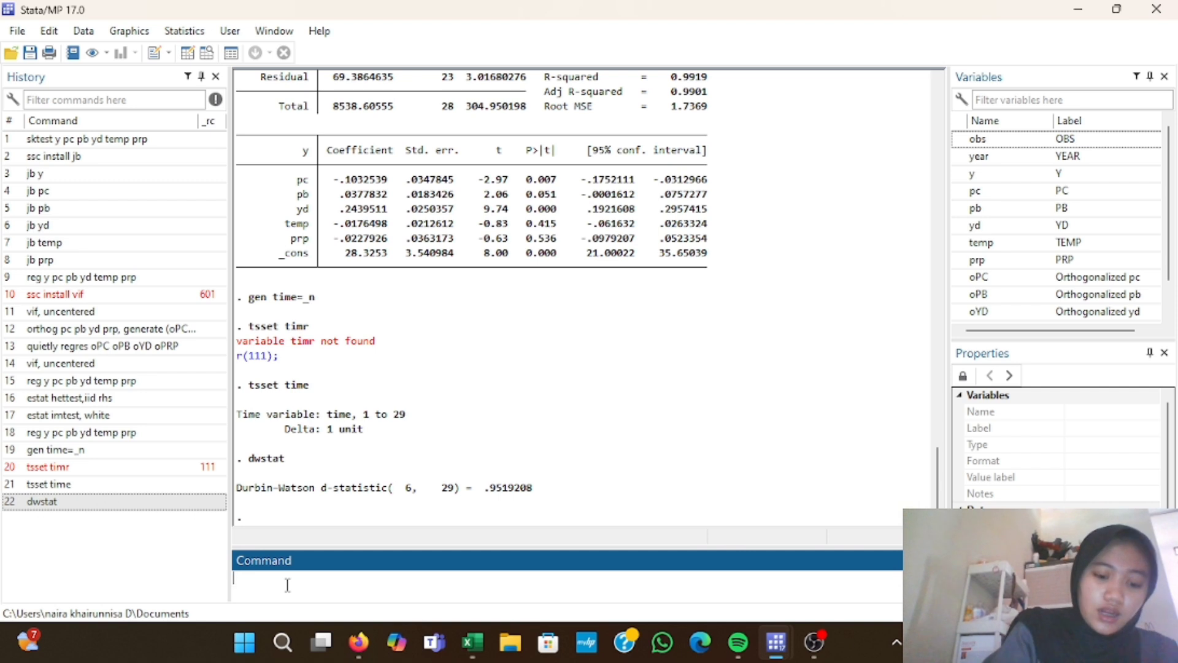
pyautogui.write('estat bg')
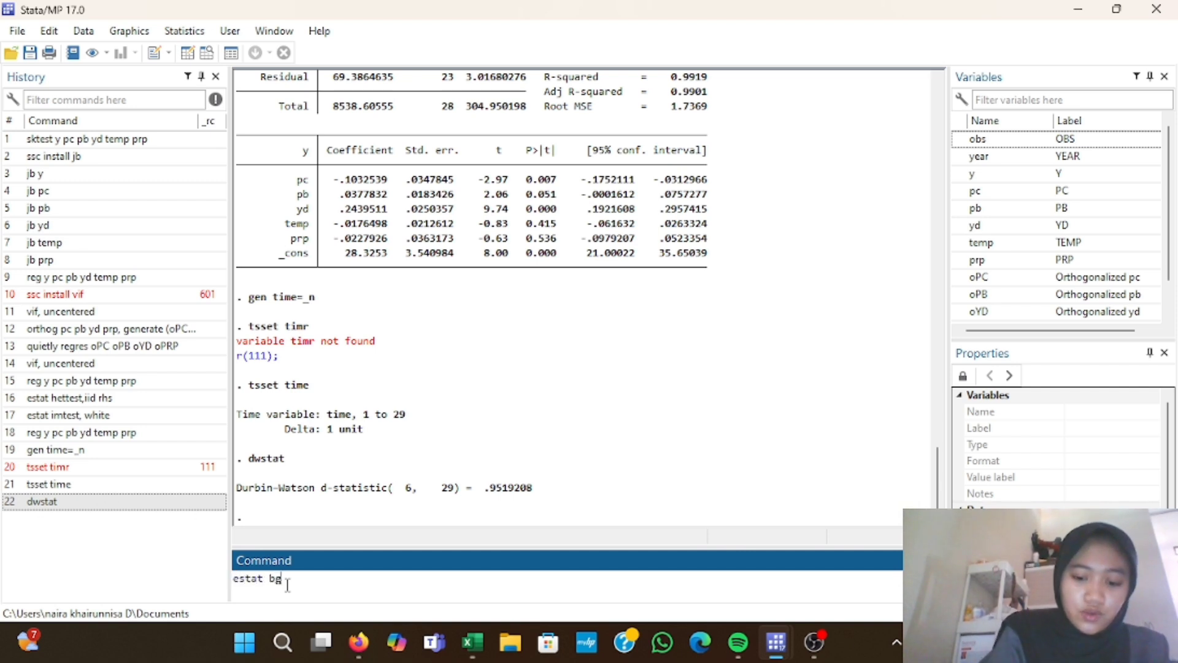
pyautogui.write('odfre')
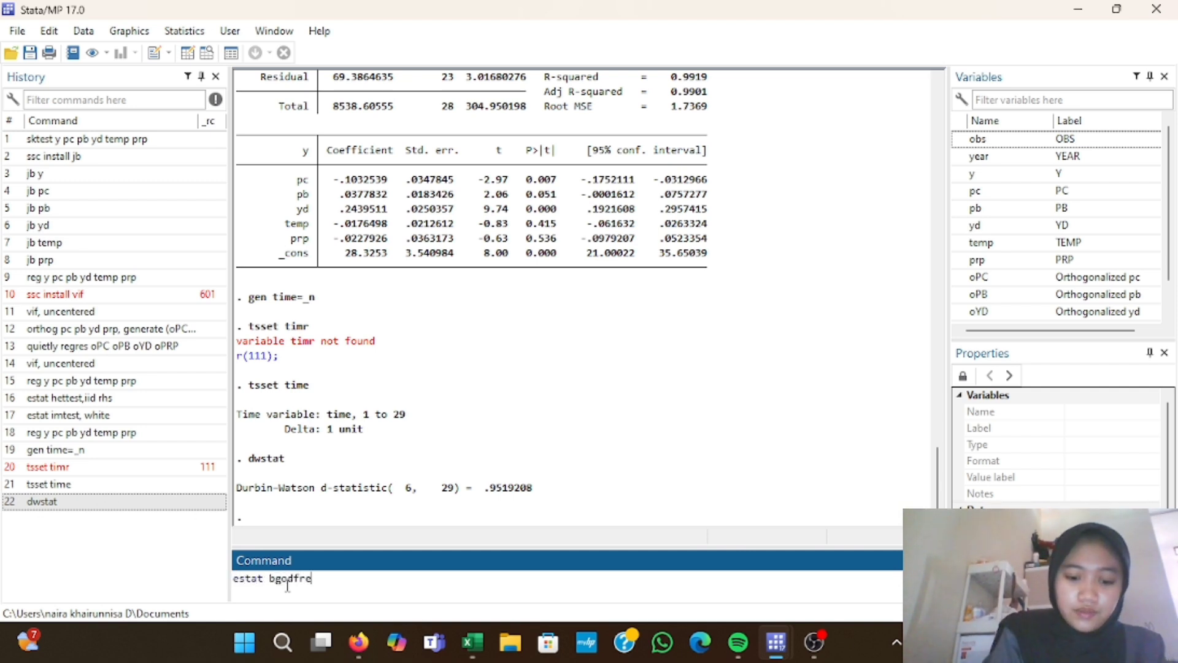
pyautogui.write('y')
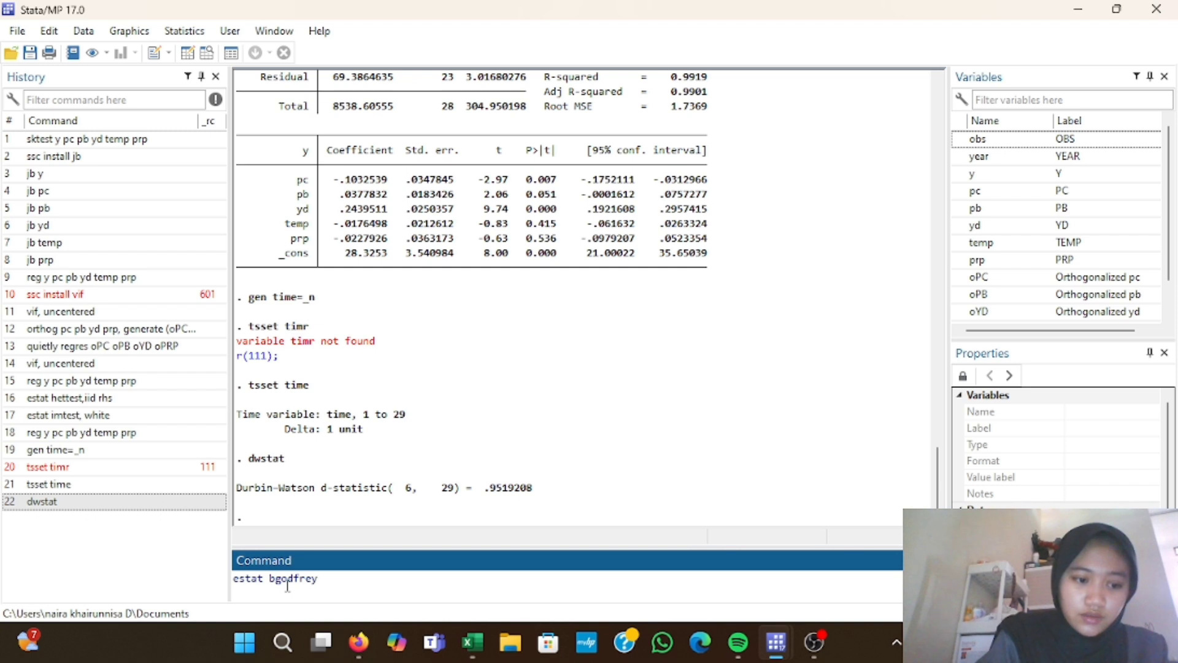
pyautogui.write(', lag')
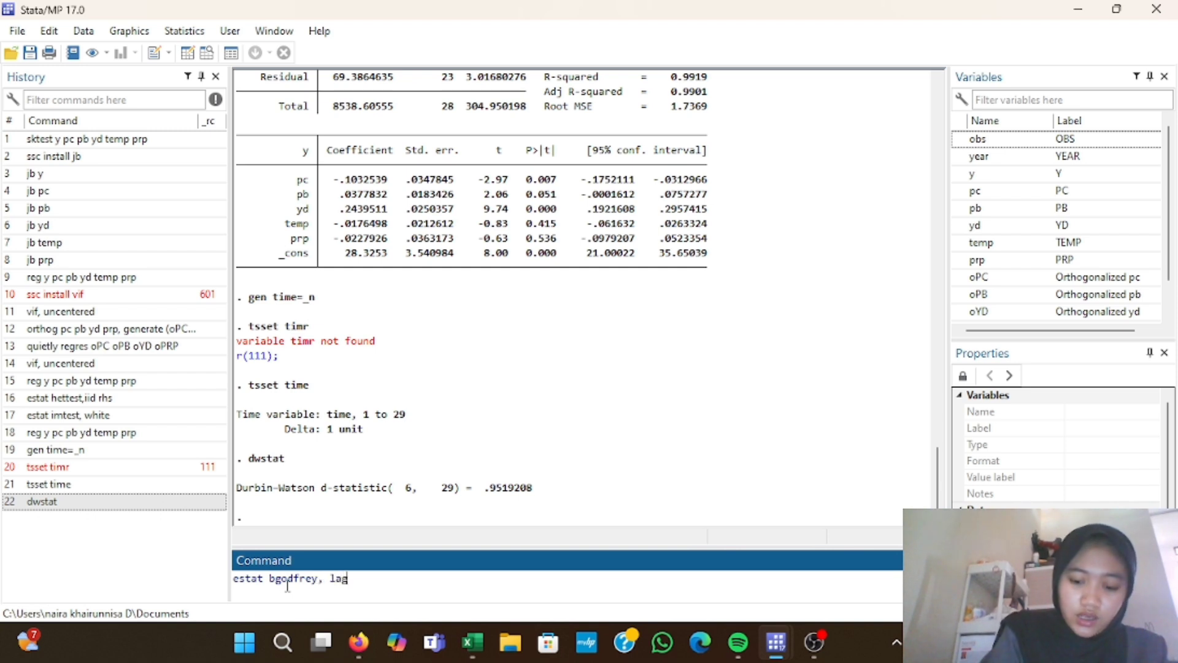
pyautogui.write('(1)')
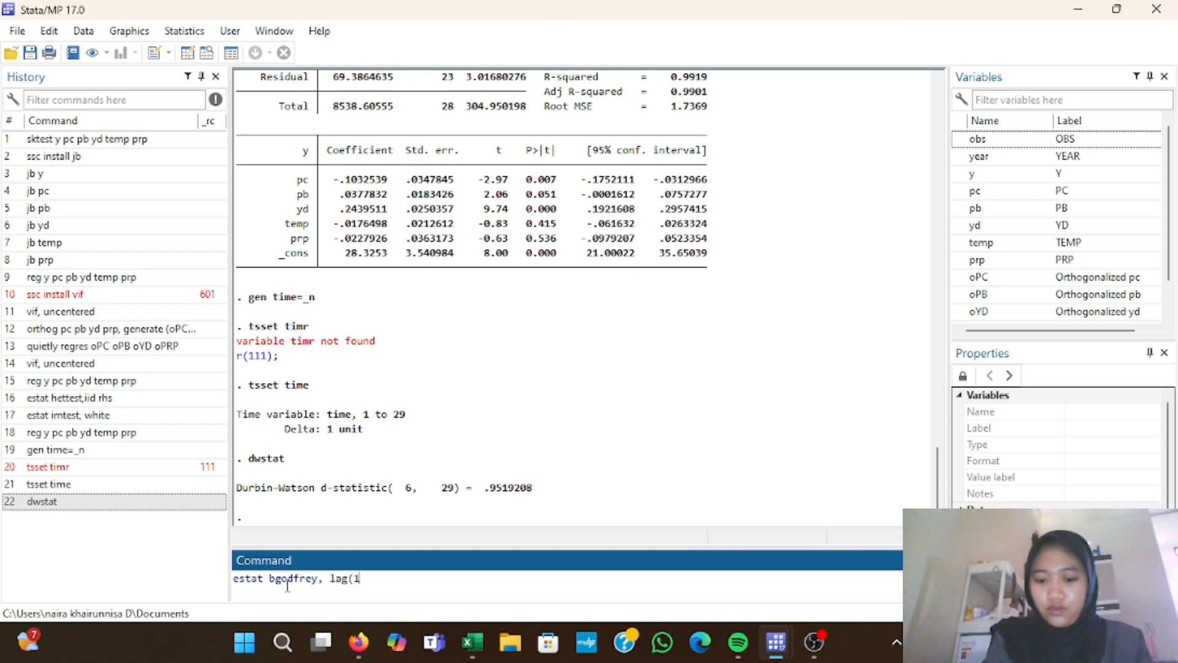
pyautogui.press('Return')
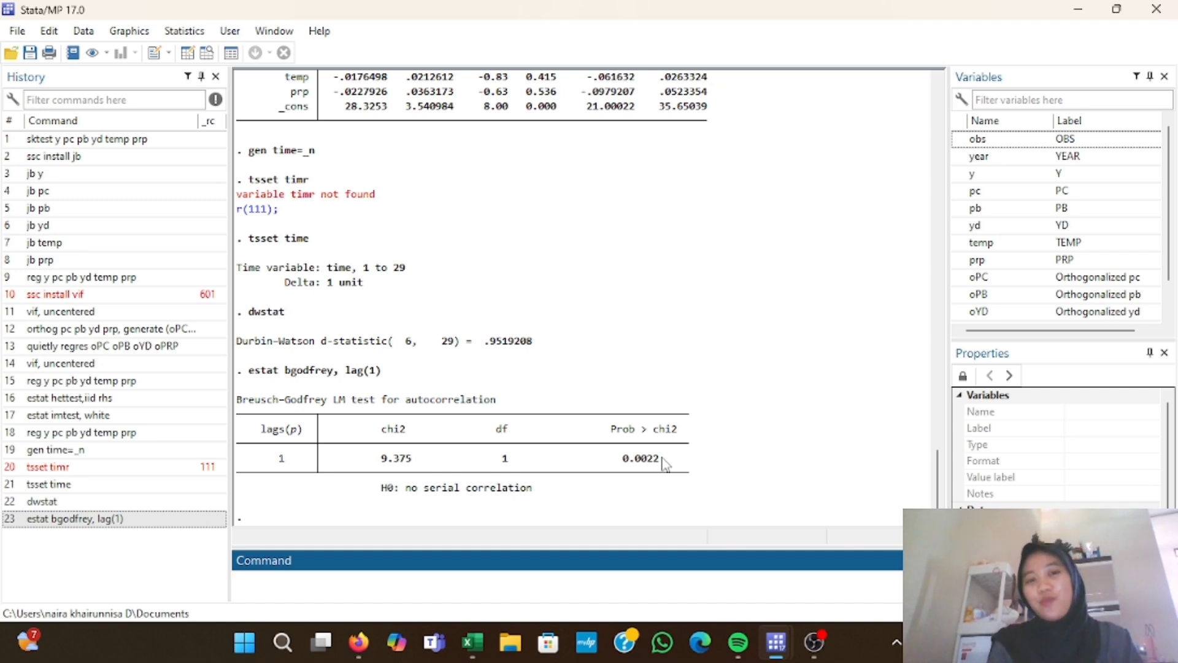
# Exit Stata without saving the changed data.
pyautogui.click(1168, 19)
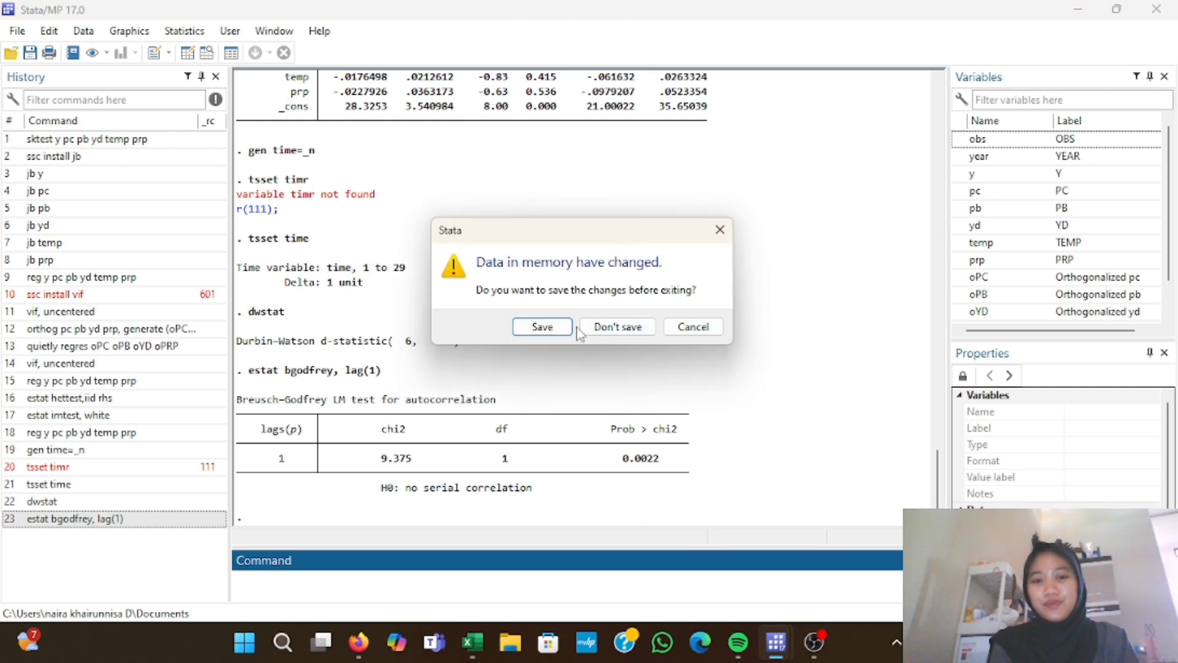
pyautogui.click(614, 326)
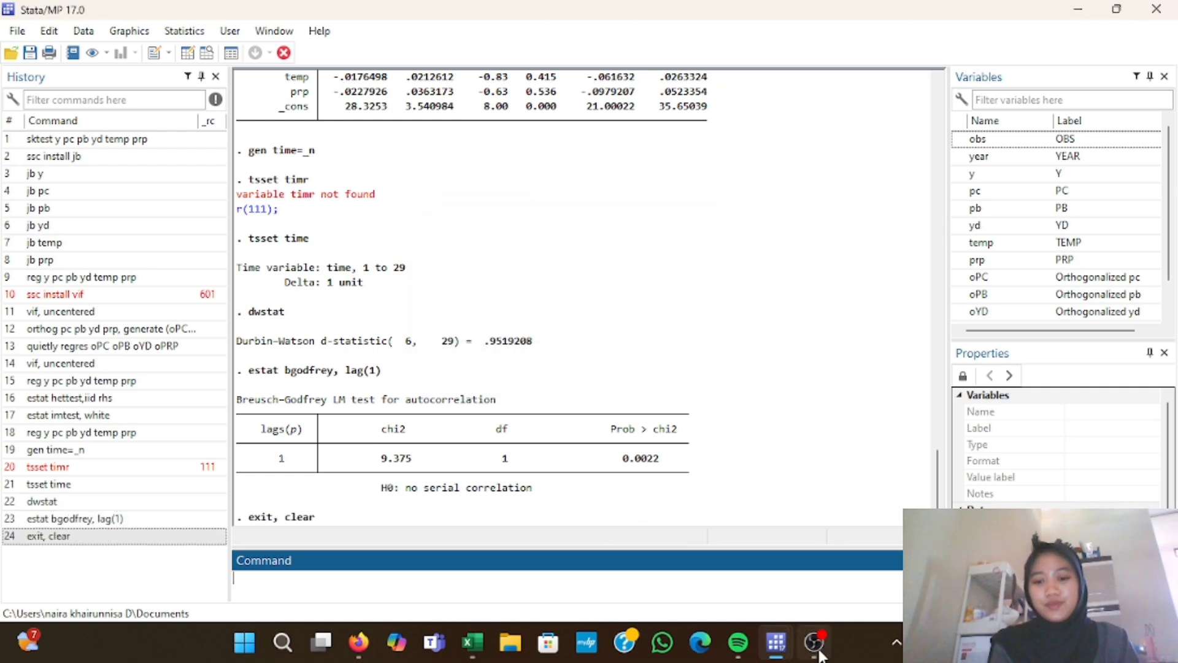